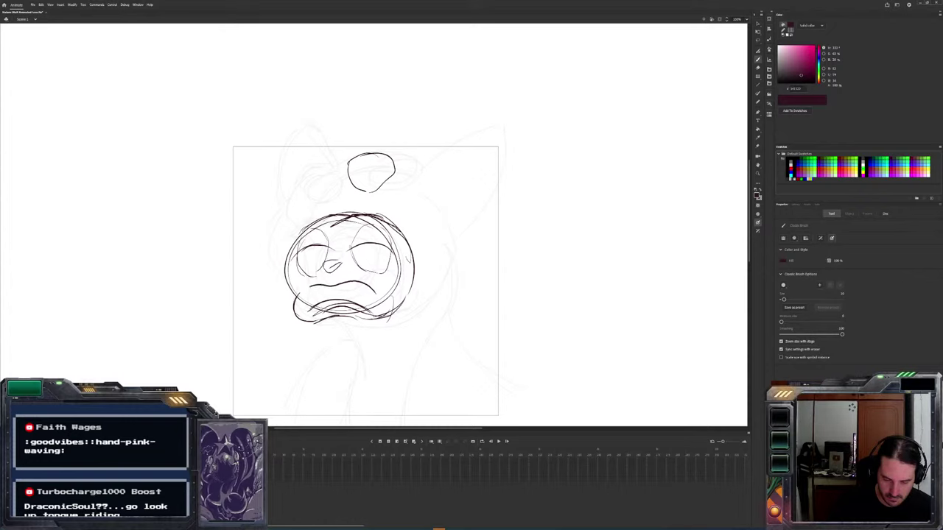
Undo the long mouth curve, sketch short mouth strokes below the face's nose in its place, and save the file
key(ctrl+z)
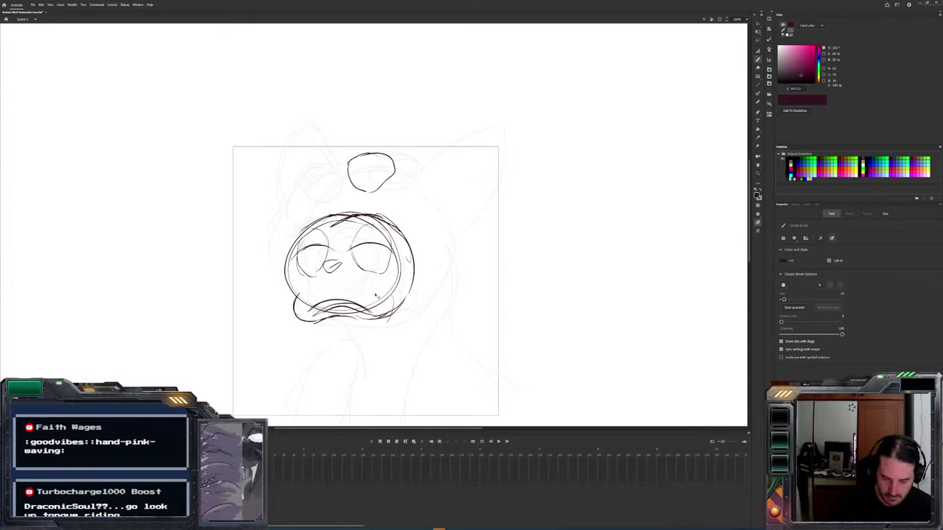
drag(357, 283, 370, 286)
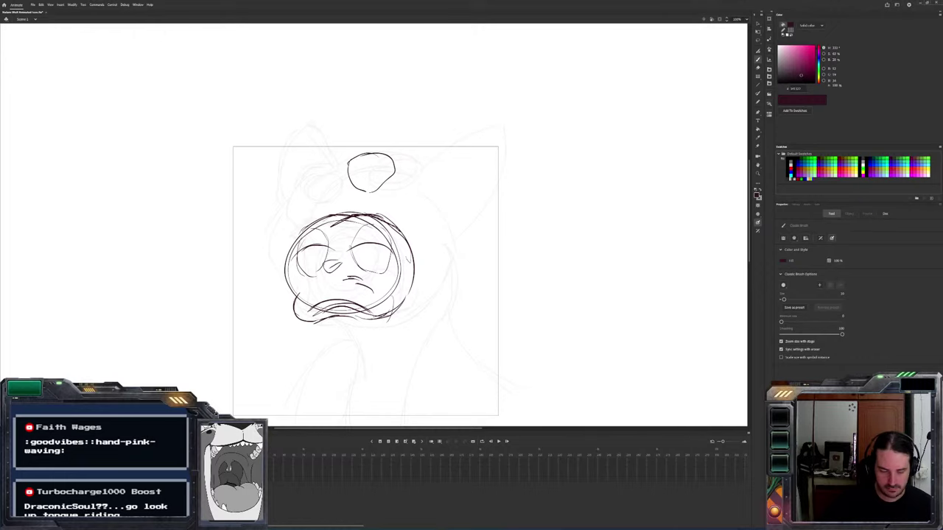
key(ctrl+s)
Switch to the Toon Boom Harmony scene and show the selected drawing in the Model view, framed on the open mouth and small character
mouse_move(262, 526)
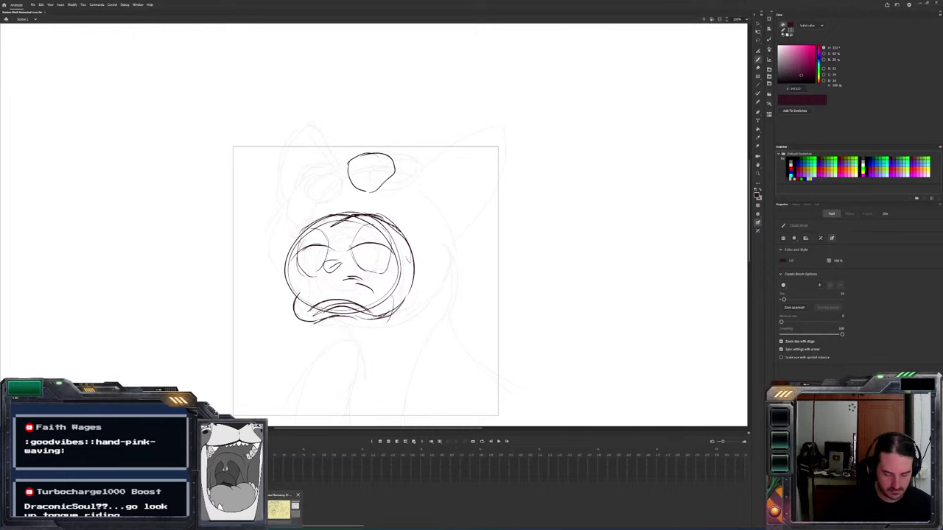
click(279, 509)
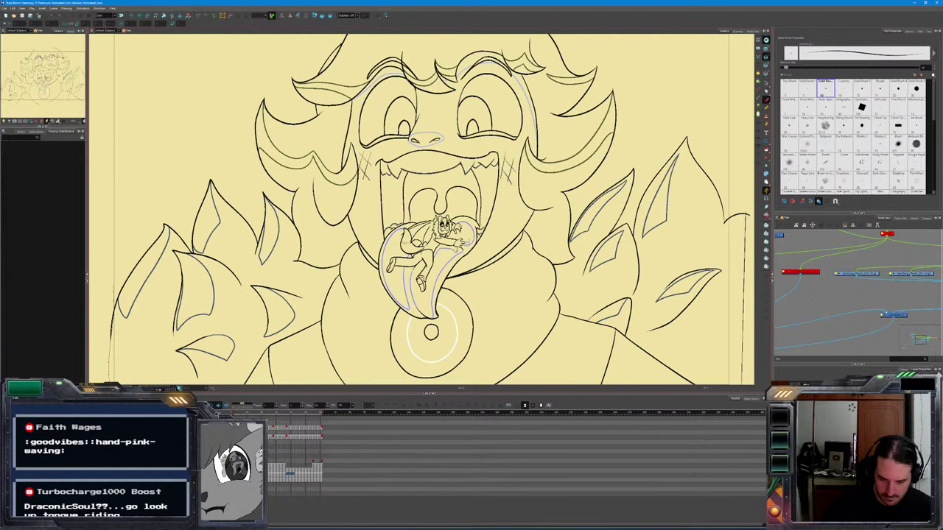
scroll(482, 211, up, 3)
key(alt+s)
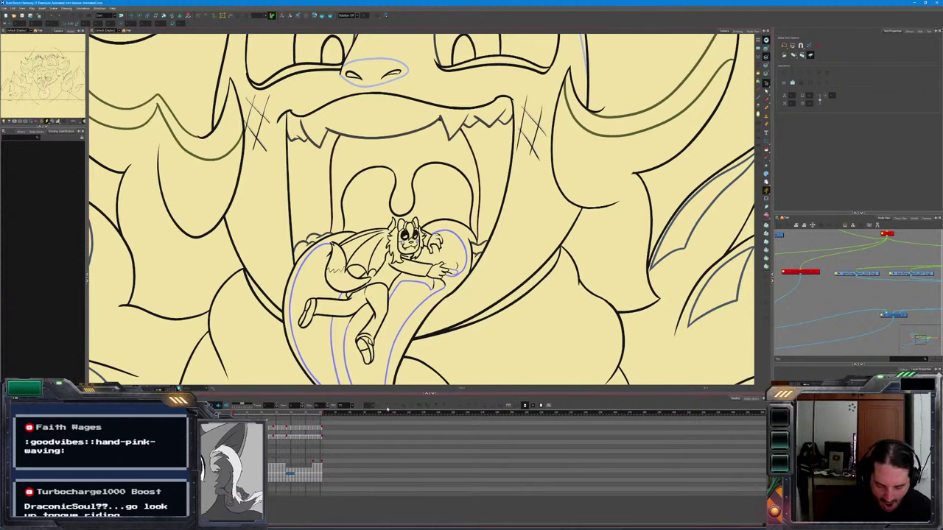
click(916, 220)
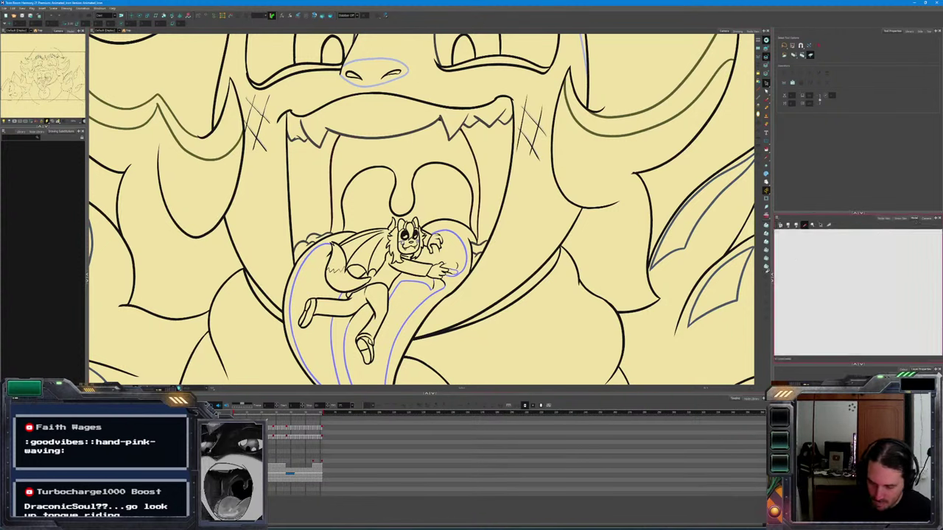
click(290, 474)
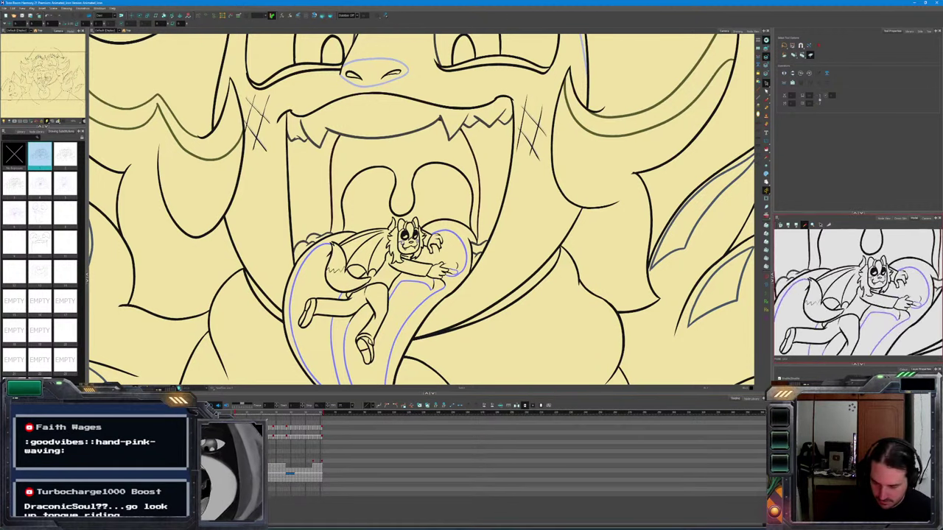
drag(863, 288, 854, 308)
scroll(854, 309, up, 2)
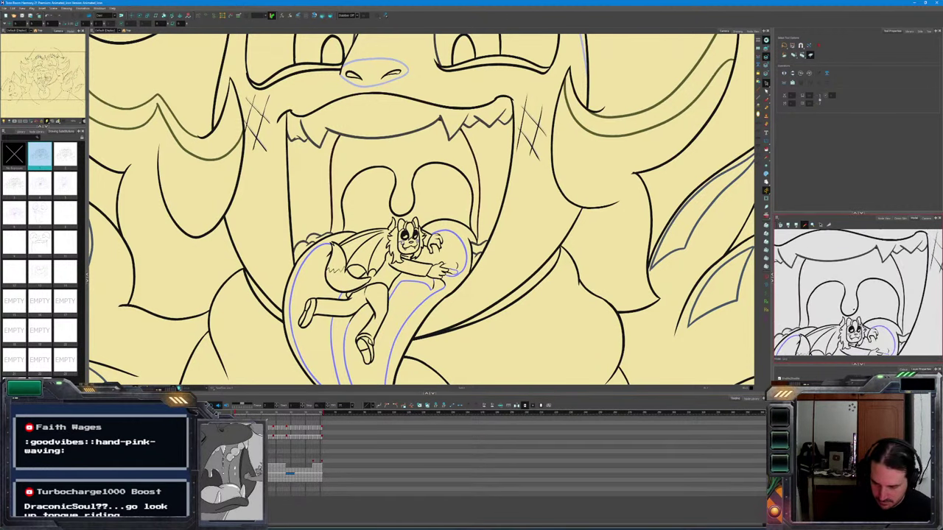
Step back and forth through the drawings to compare the cleaned line art with the rough sketch poses
key(period)
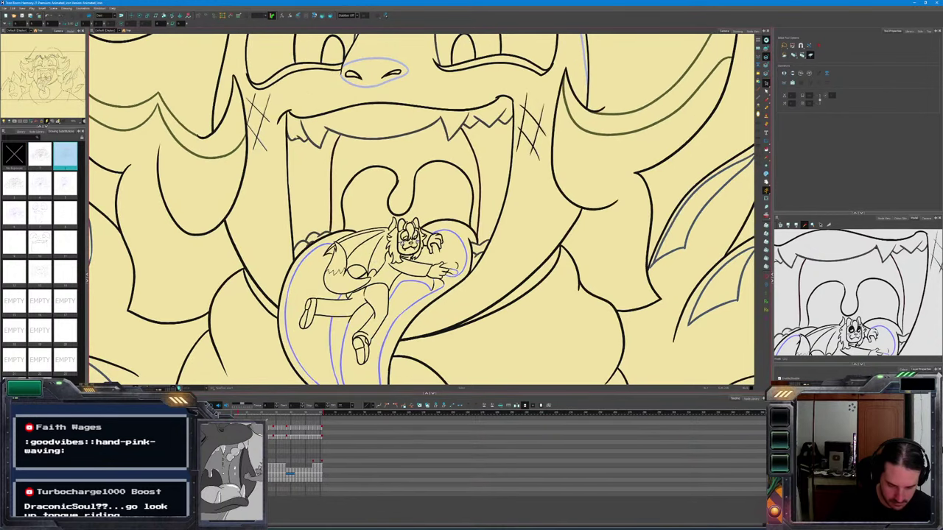
key(alt+b)
key(g)
key(g)
key(g)
key(g)
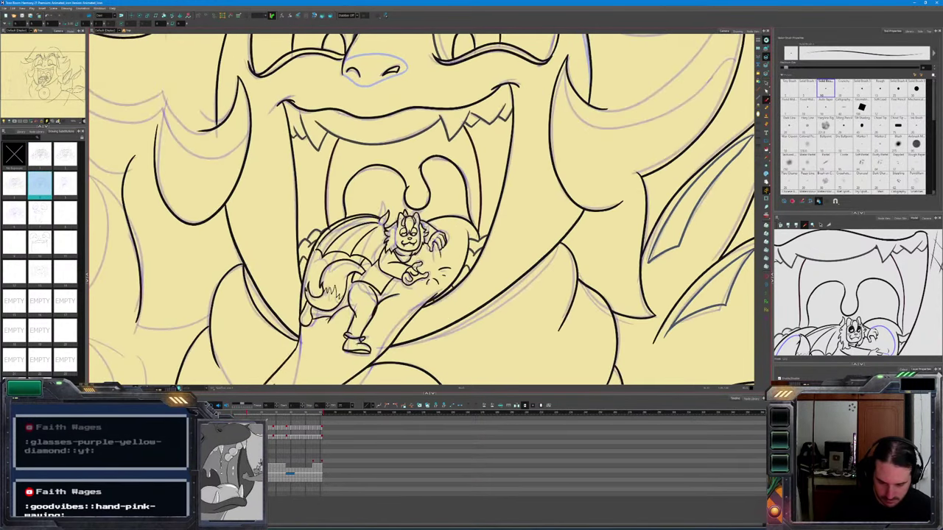
key(f)
key(f)
key(f)
key(g)
key(g)
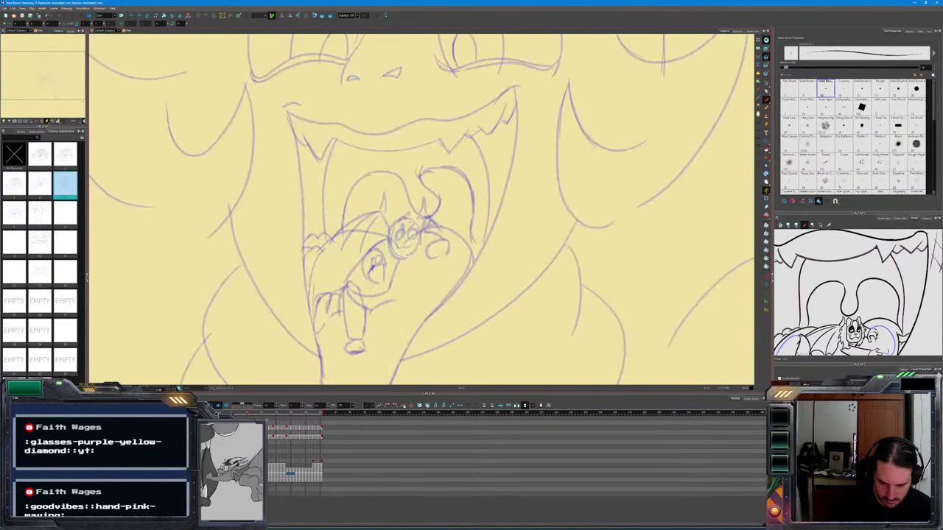
key(f)
key(f)
key(f)
key(g)
key(period)
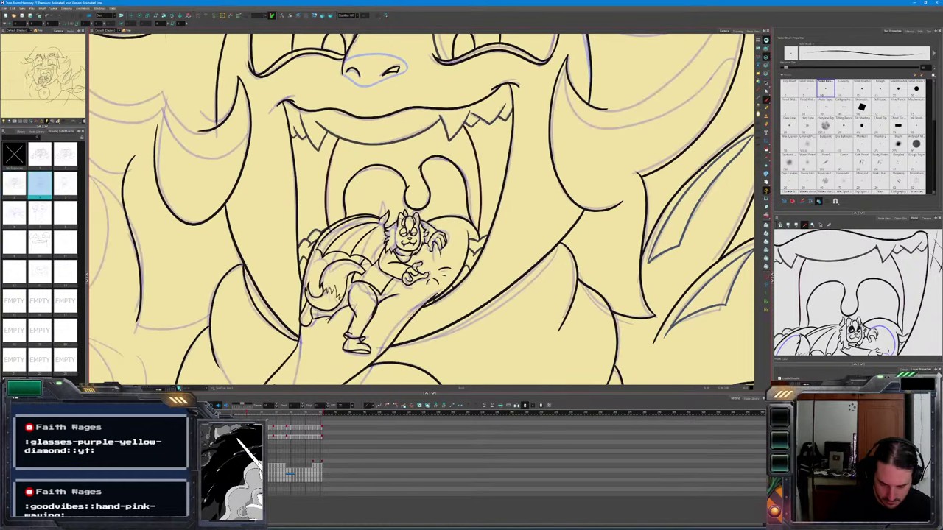
key(period)
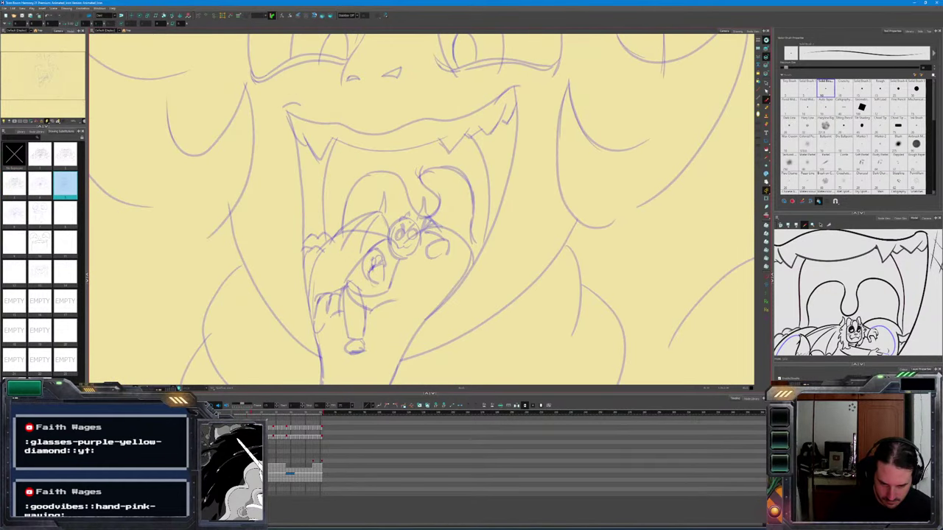
key(g)
key(f)
key(f)
key(f)
key(g)
key(g)
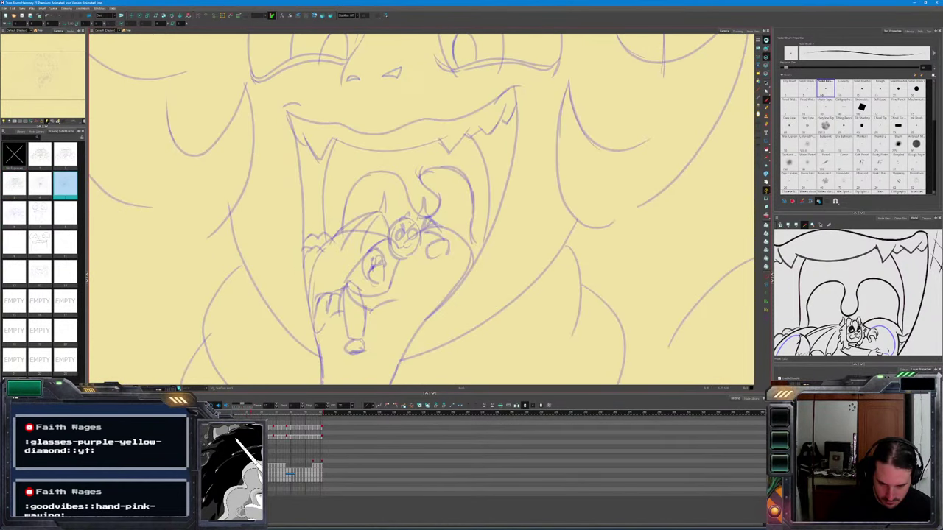
key(f)
key(g)
drag(420, 191, 431, 308)
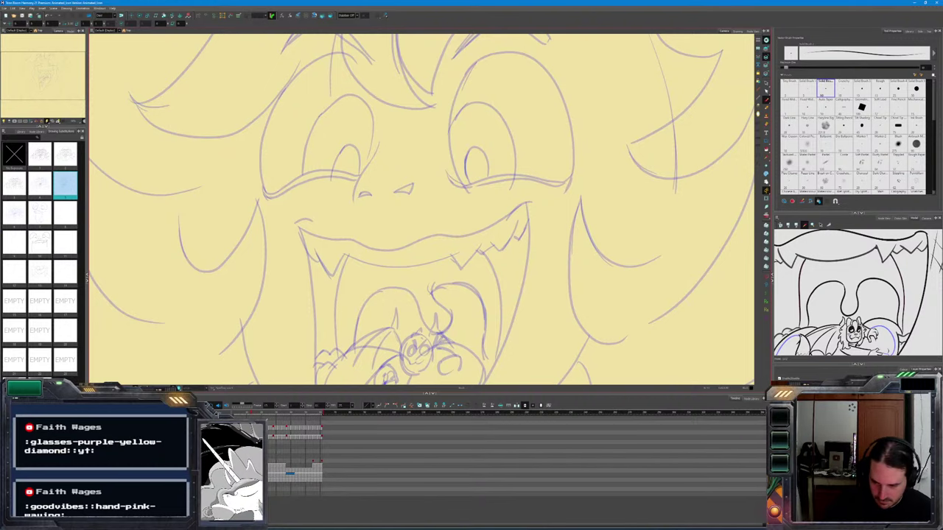
mouse_move(527, 302)
mouse_down()
mouse_move(604, 304)
mouse_move(650, 278)
mouse_up()
key(ctrl+z)
Compare the mouth interior and the small character's face between the in-progress drawing and the finished drawing before it
key(comma)
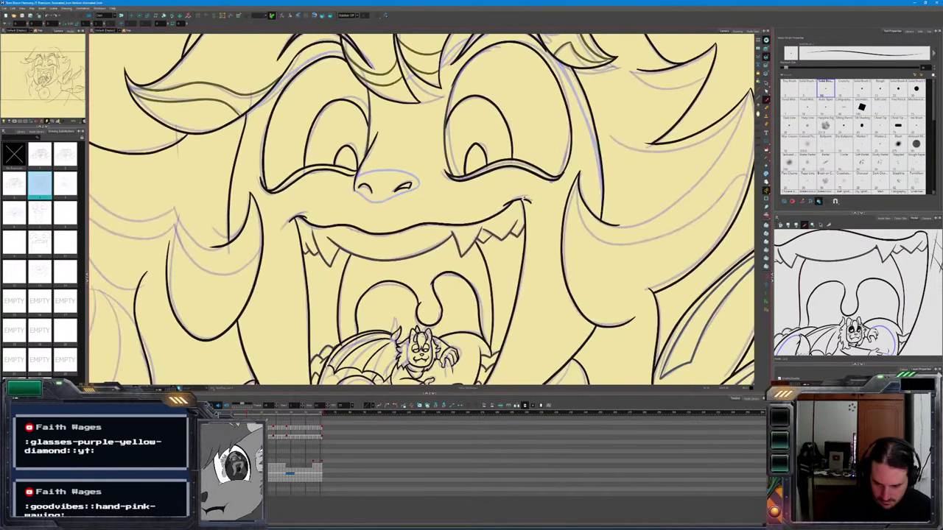
scroll(421, 367, up, 4)
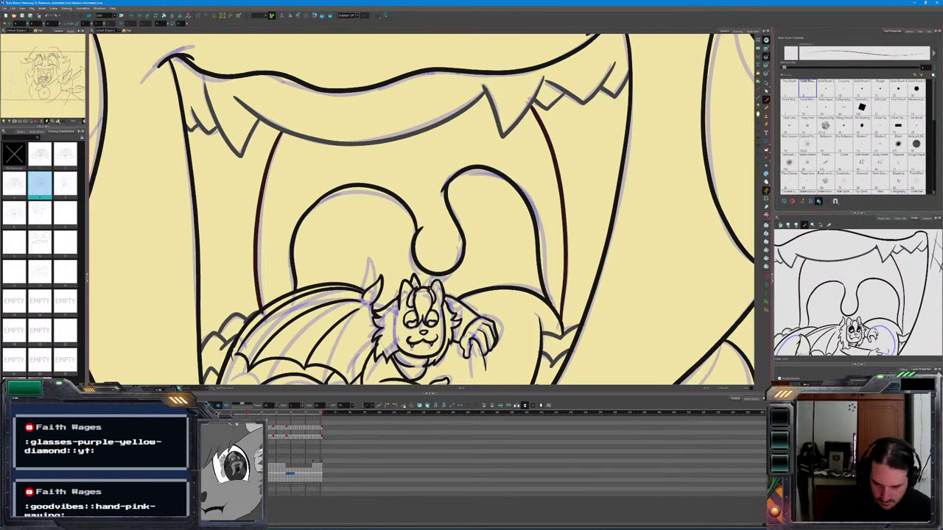
key(comma)
key(period)
key(comma)
key(period)
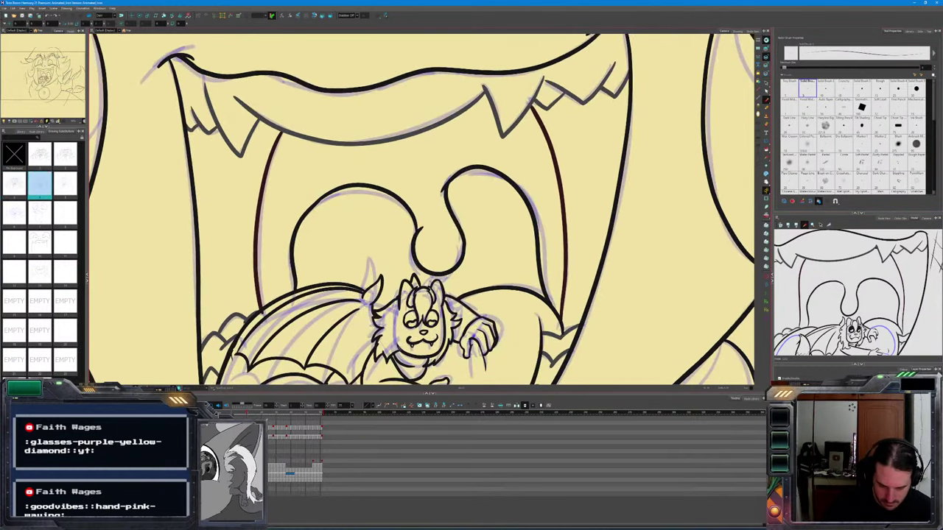
key(comma)
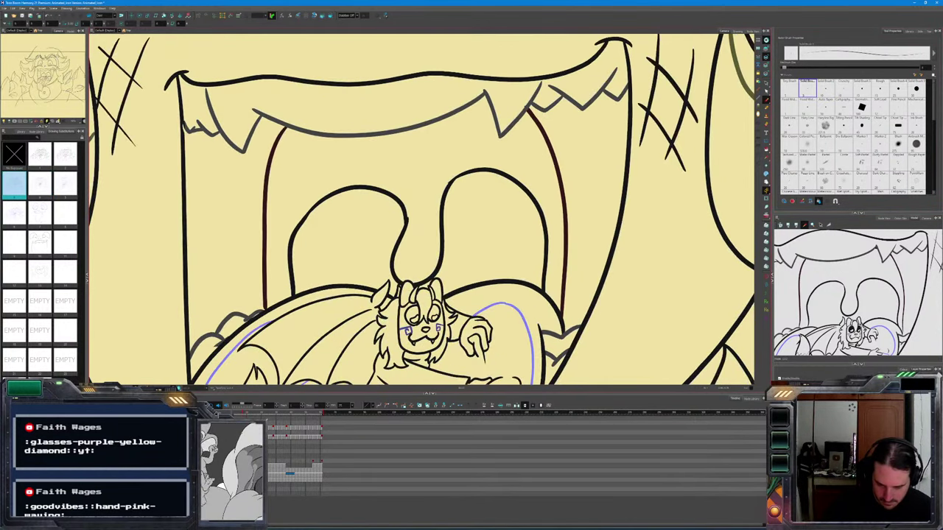
key(period)
key(comma)
key(period)
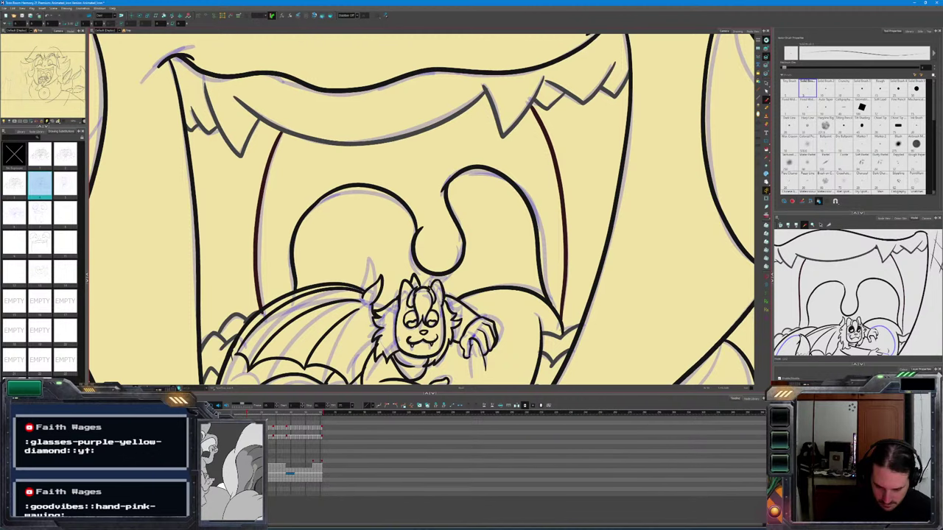
key(comma)
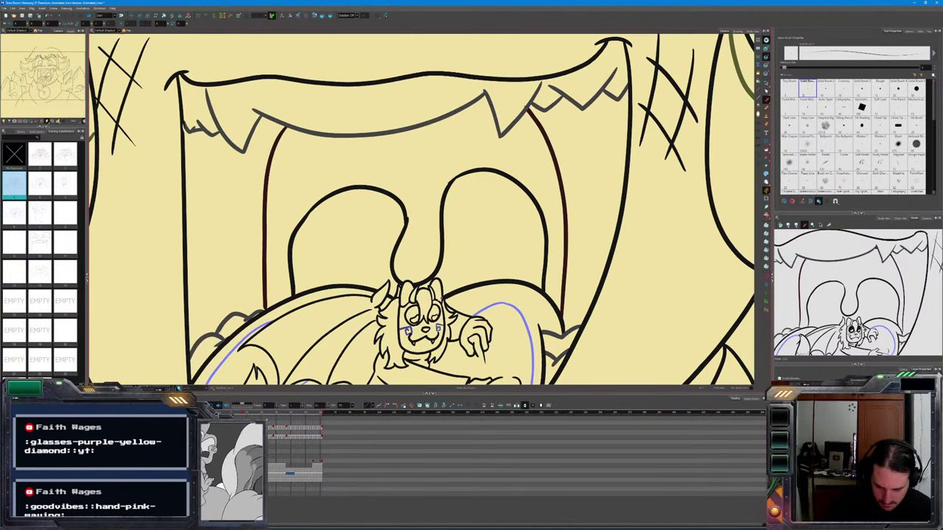
key(period)
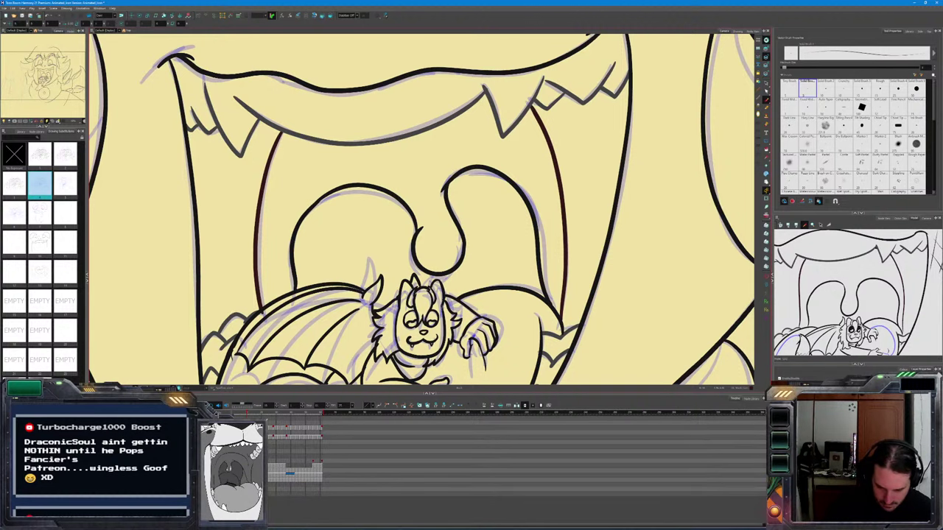
key(comma)
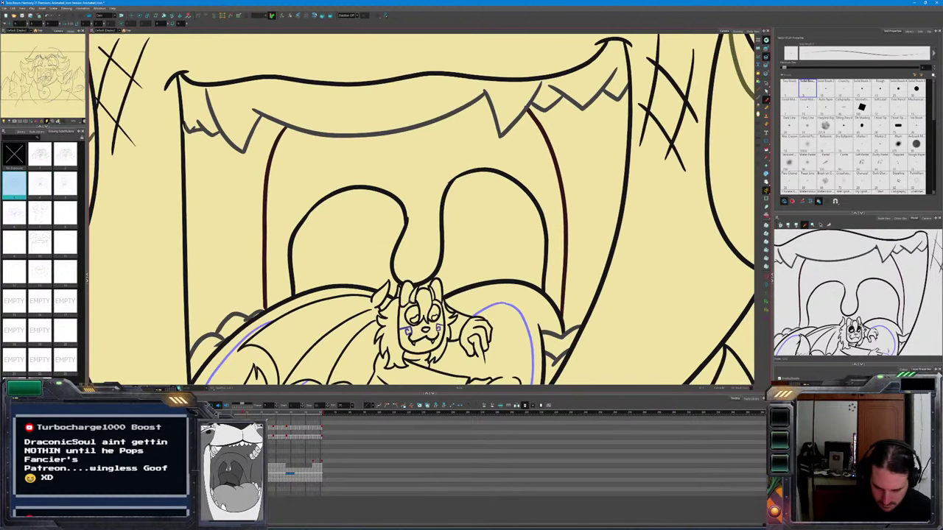
key(period)
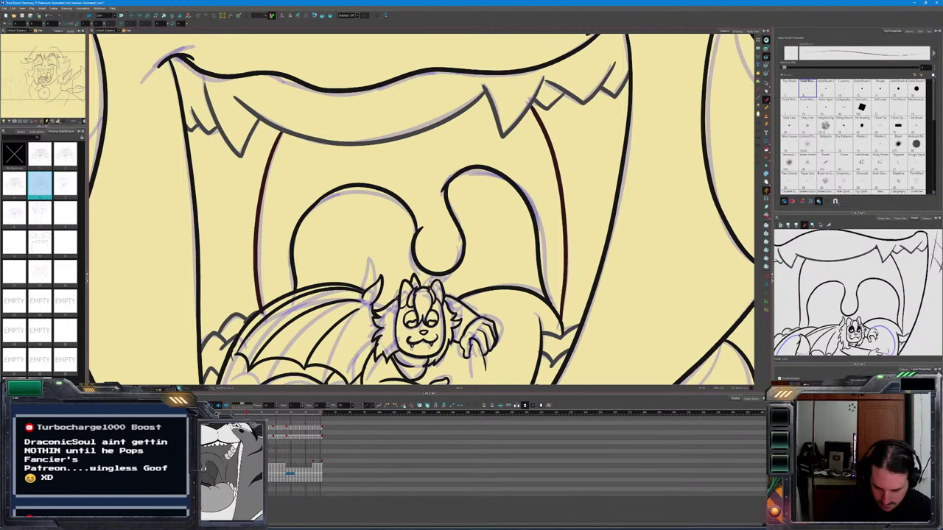
key(f)
key(g)
key(f)
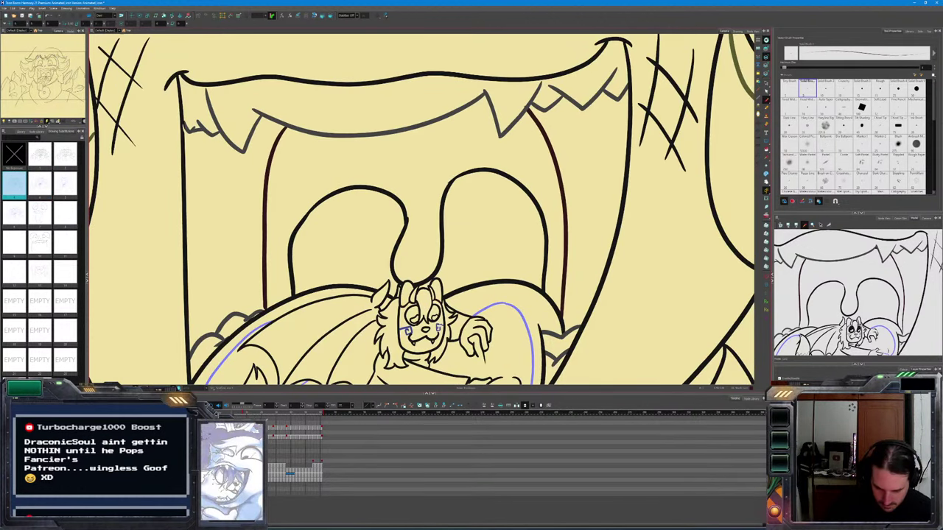
Draw the blue square-spiral marking on the small character's right-hand cheek, with its upper line running out to the face outline
scroll(437, 308, up, 5)
key(period)
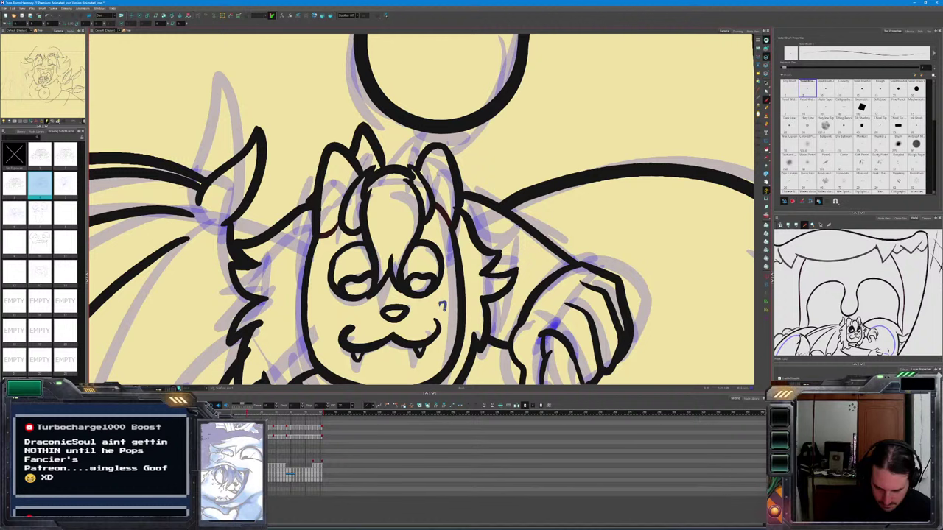
drag(442, 305, 437, 314)
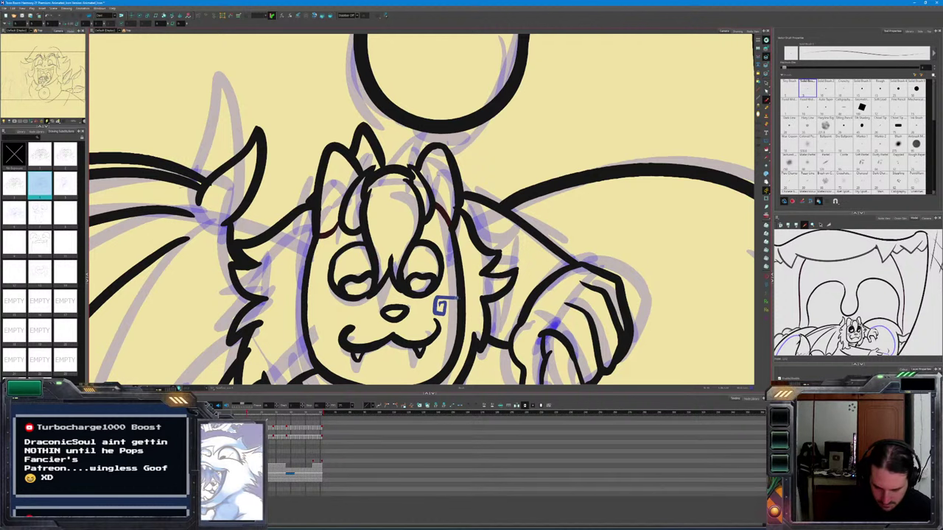
key(f)
key(g)
key(f)
key(g)
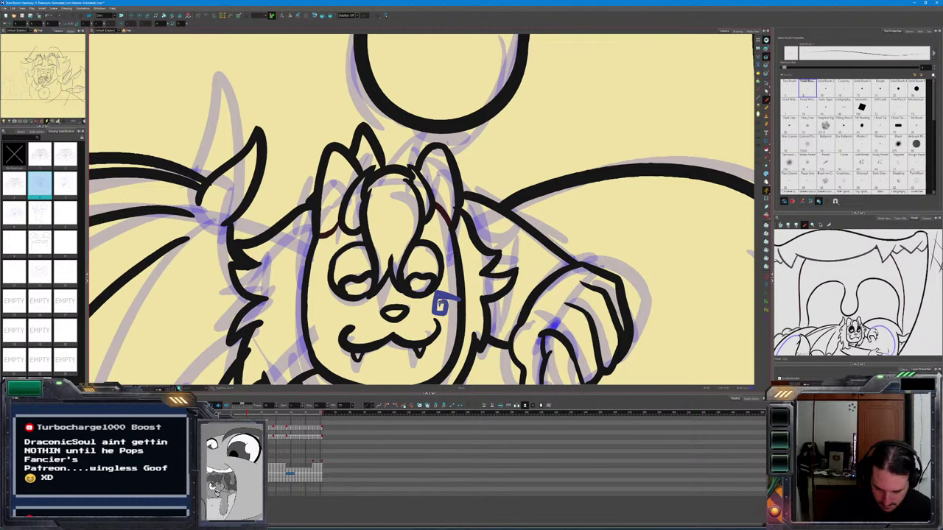
key(Escape)
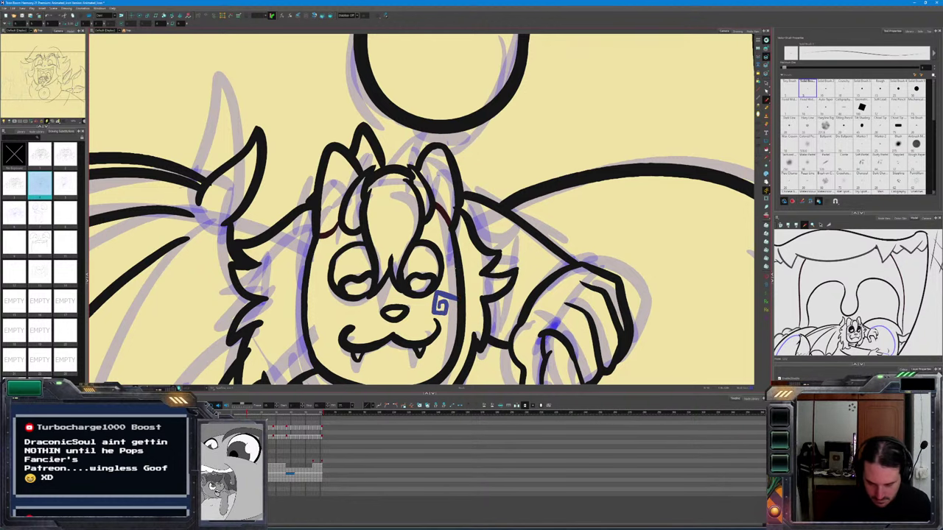
Compare the new cheek marking with the facial markings on the previous drawing
key(f)
key(period)
key(comma)
key(period)
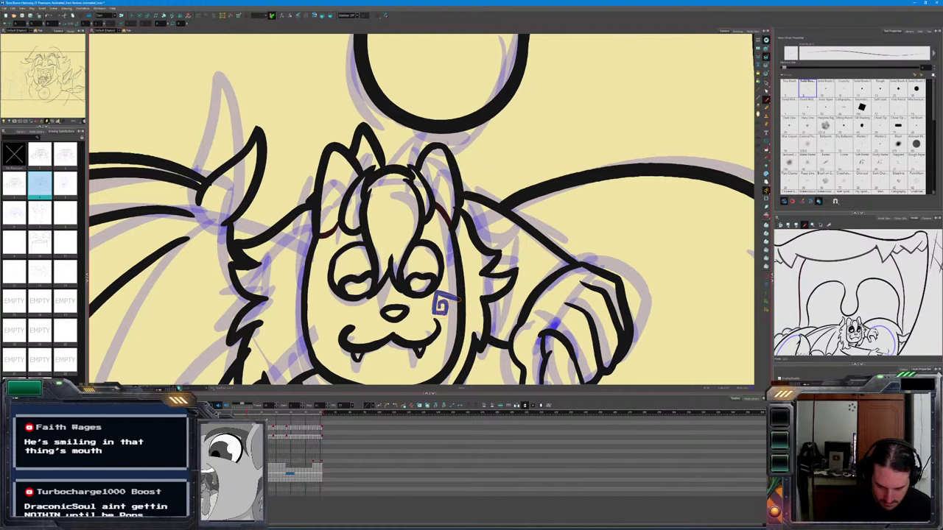
key(f)
key(g)
key(f)
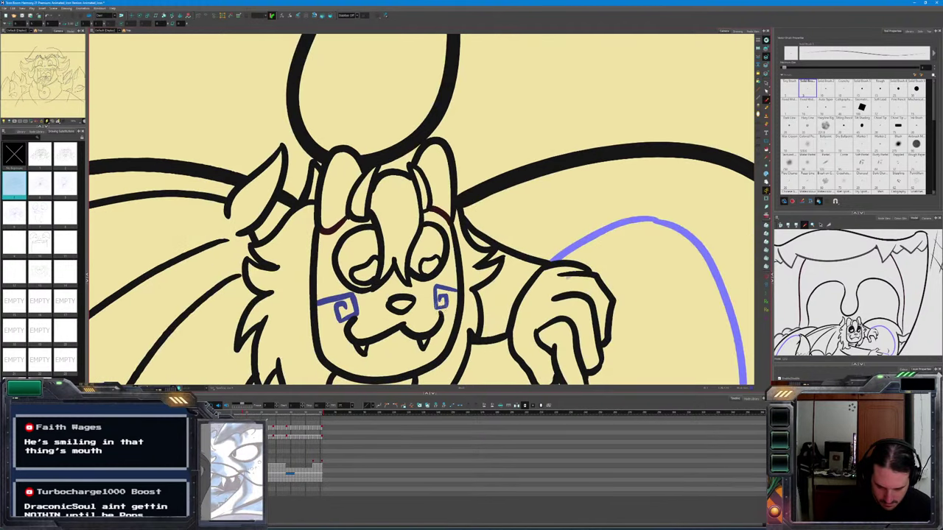
key(g)
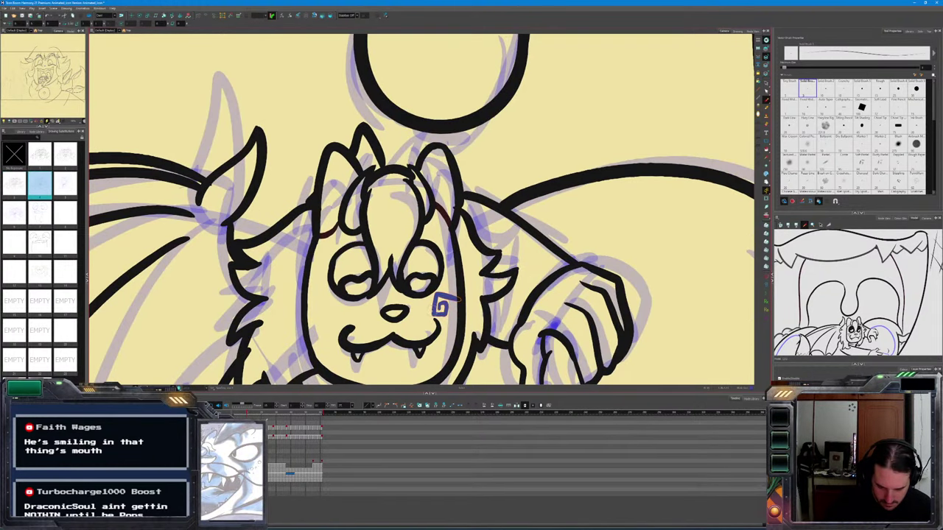
key(f)
key(g)
key(f)
key(g)
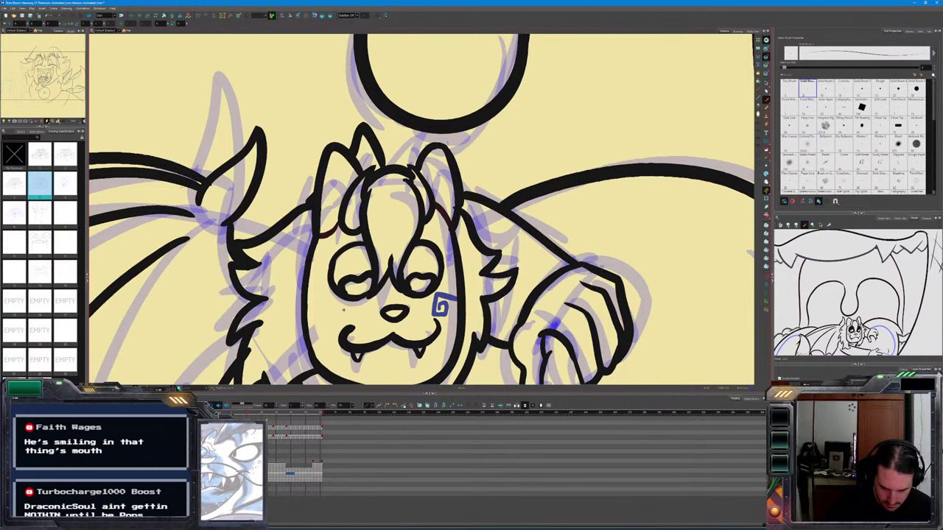
Draw the matching blue square-spiral marking on the small character's left-hand cheek and extend its line to the face outline
mouse_move(344, 307)
mouse_down()
mouse_move(345, 326)
mouse_move(344, 312)
mouse_up()
key(f)
key(g)
key(ctrl+z)
key(f)
key(g)
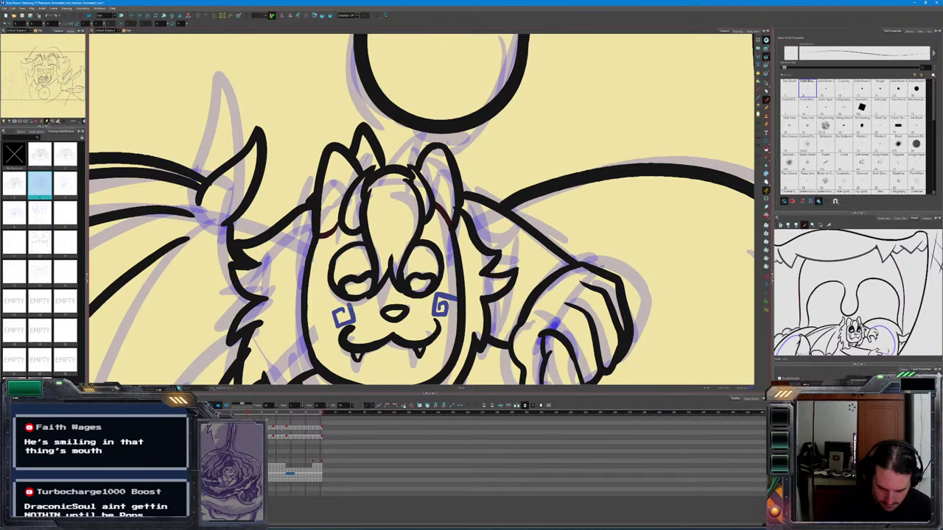
drag(338, 309, 305, 307)
key(period)
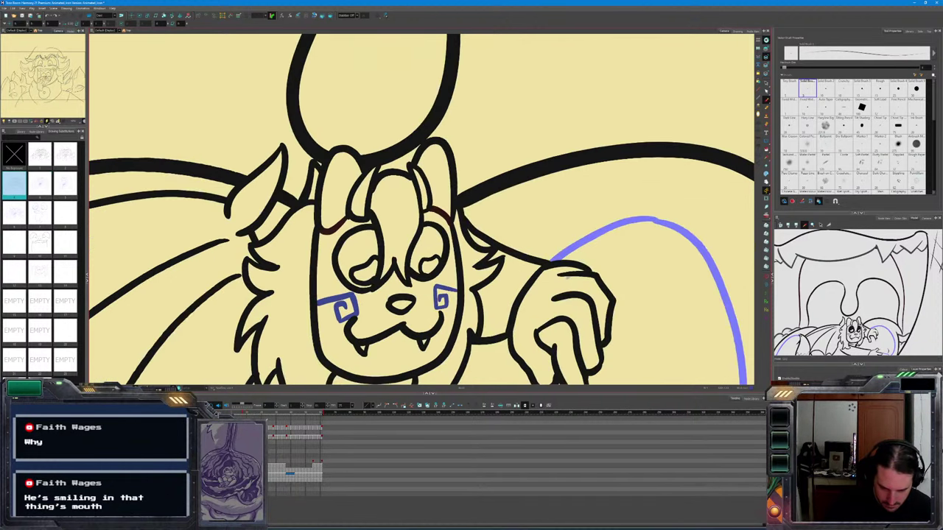
Compare the small character's face and cheek markings between the current drawing and the neighbouring drawings
key(comma)
key(period)
key(period)
key(comma)
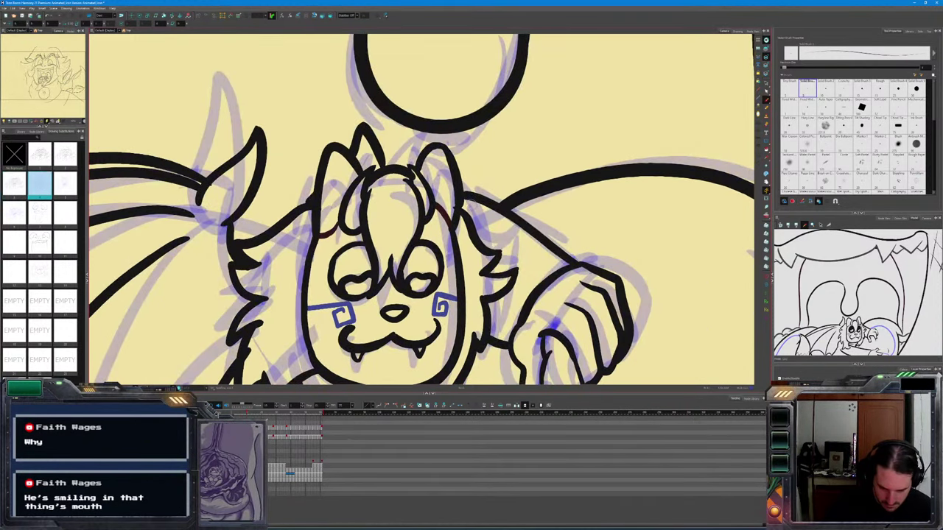
key(comma)
key(alt+s)
click(442, 260)
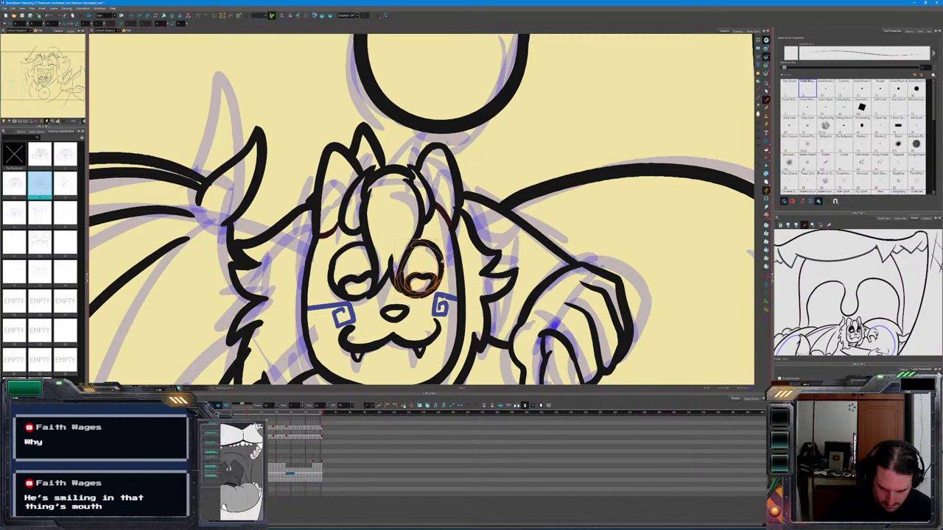
key(Escape)
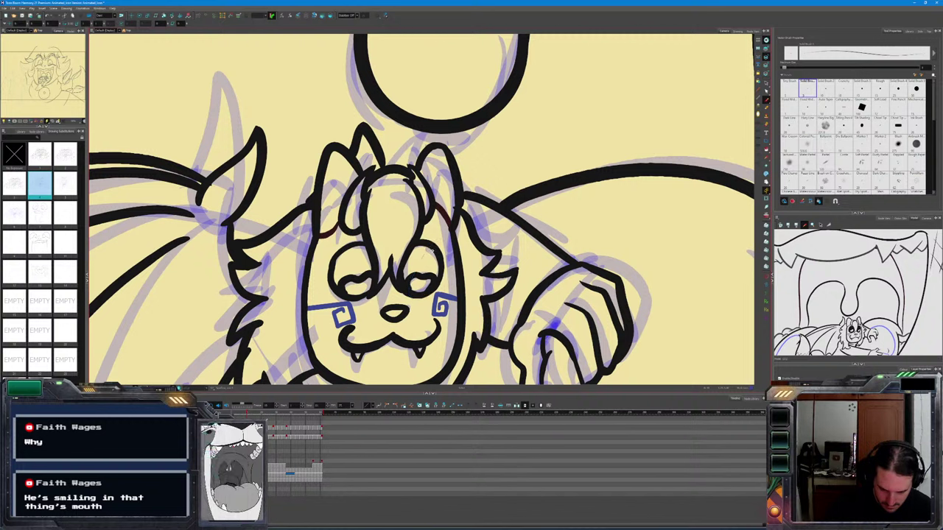
key(comma)
key(period)
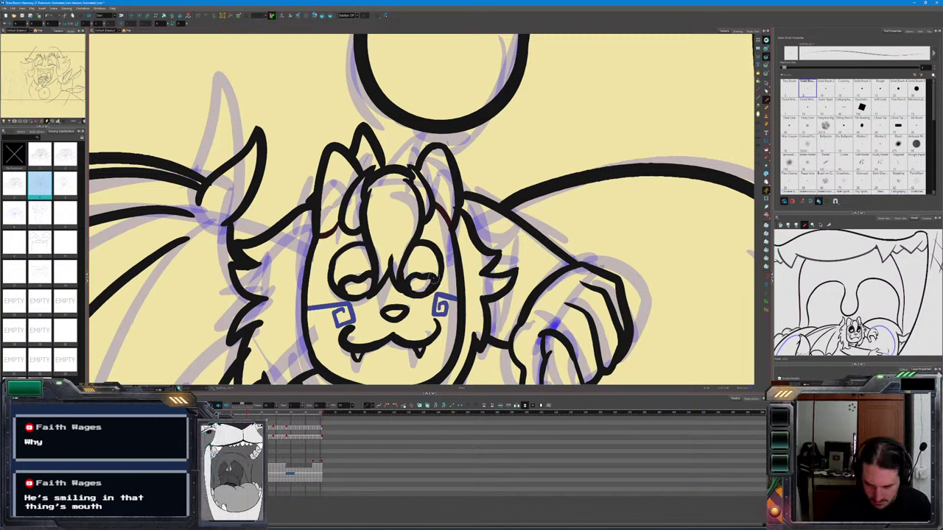
key(alt+o)
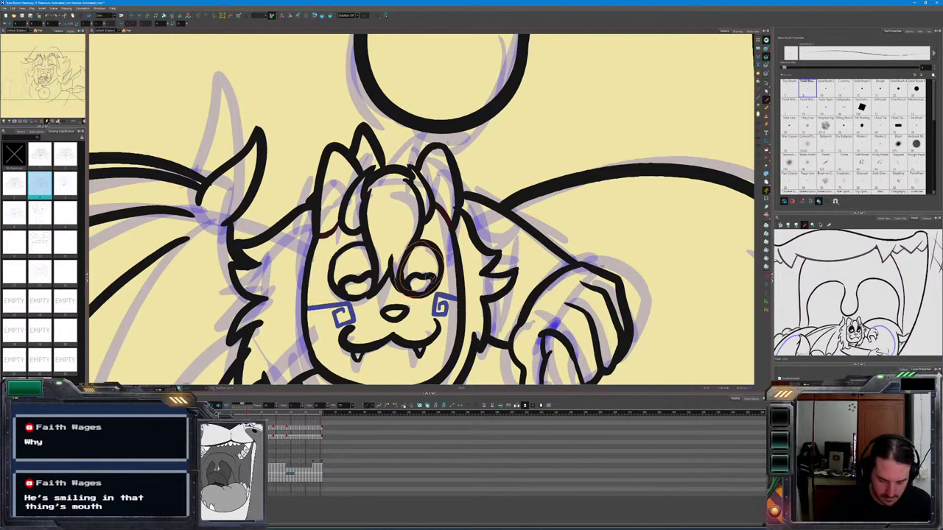
key(alt+o)
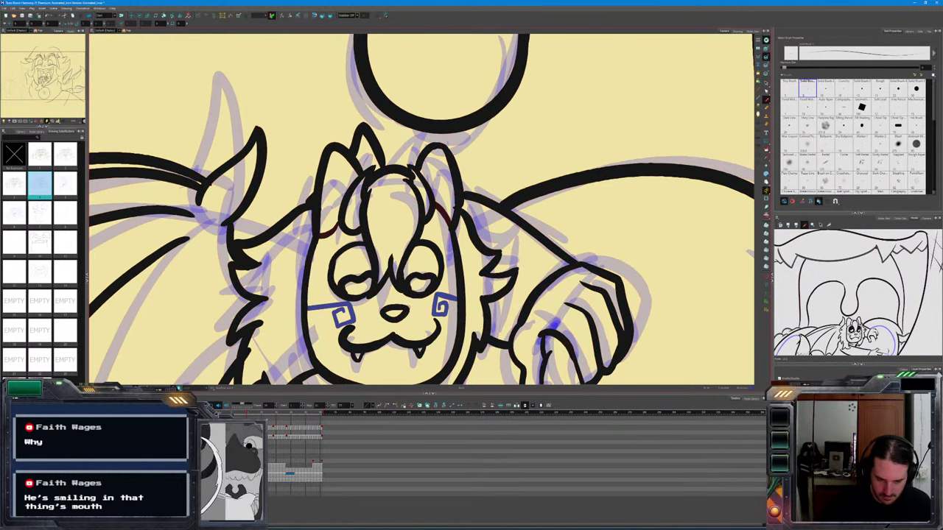
Select all strokes of the drawing, then try taking them out and putting them back
scroll(401, 270, down, 10)
key(alt+o)
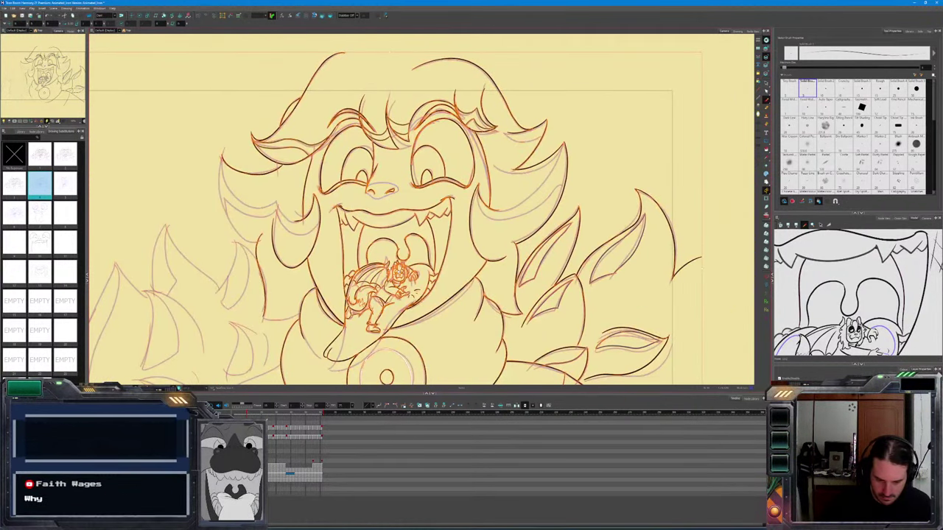
key(period)
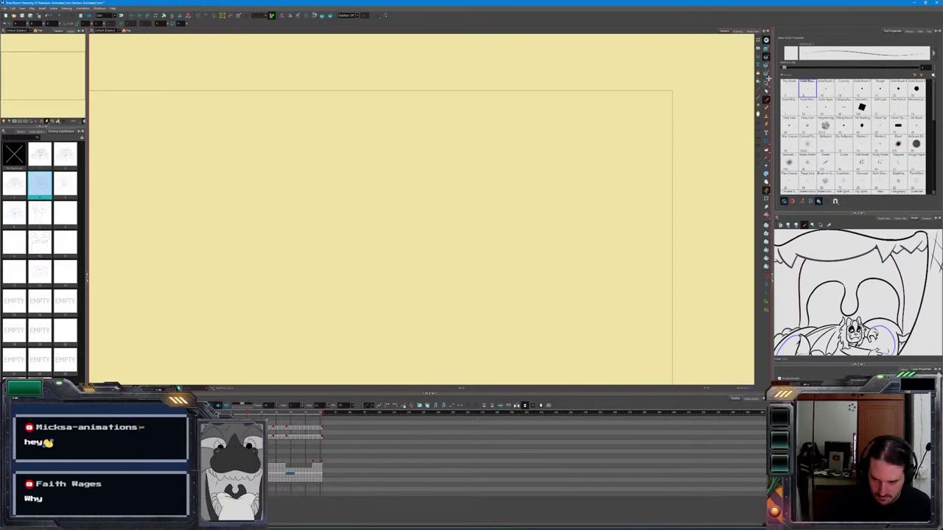
key(comma)
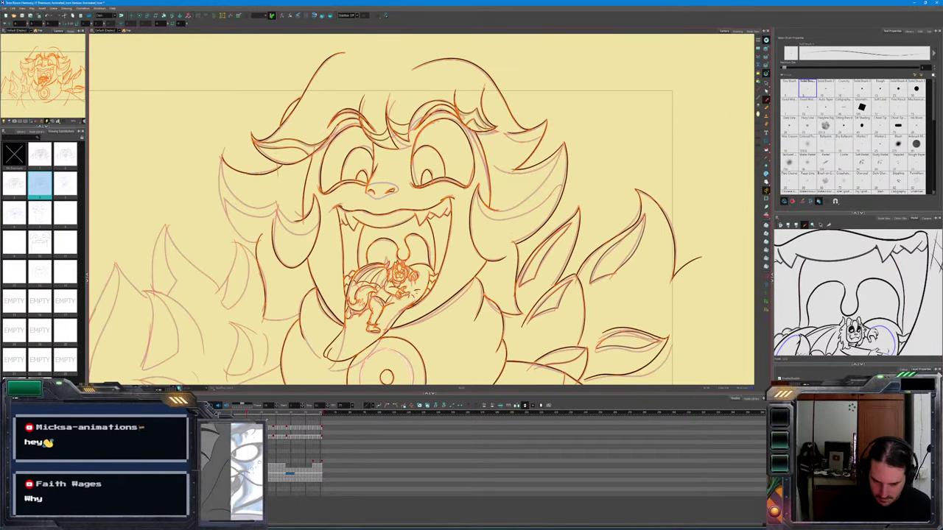
scroll(215, 297, up, 4)
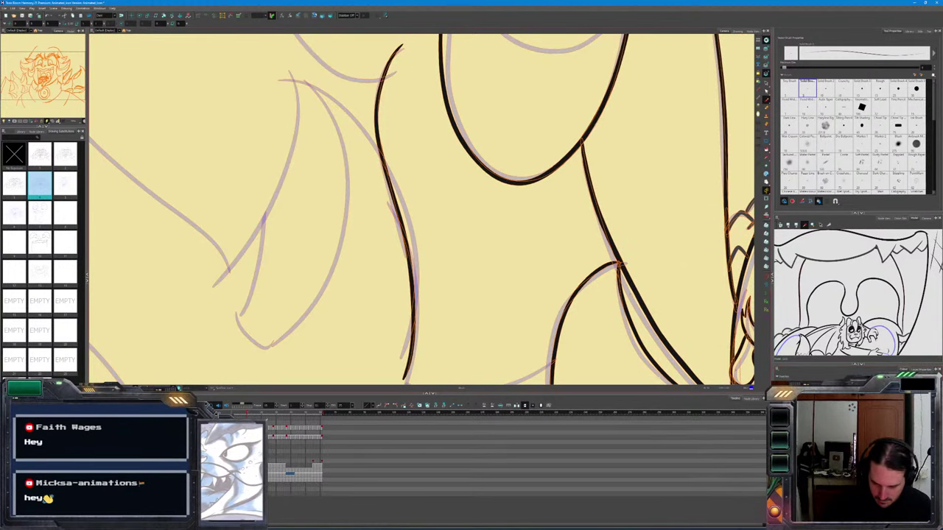
scroll(421, 209, down, 5)
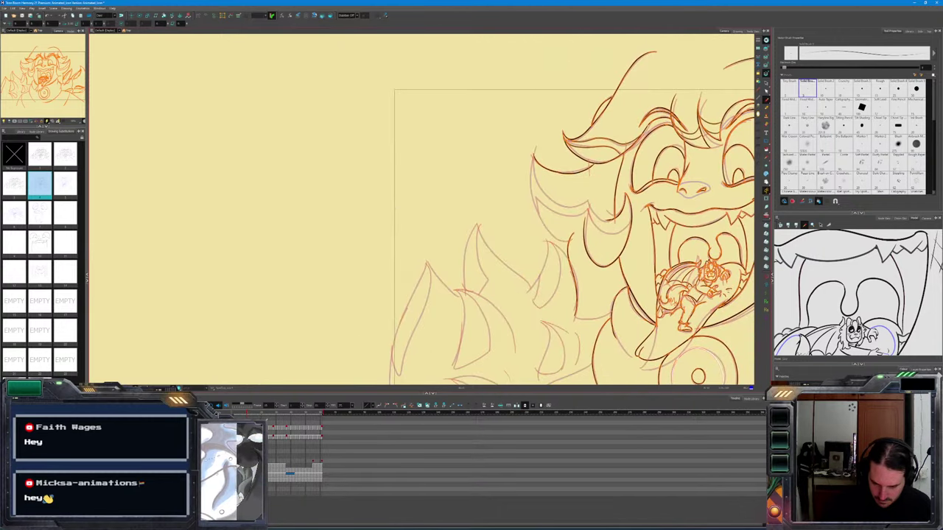
drag(560, 221, 459, 200)
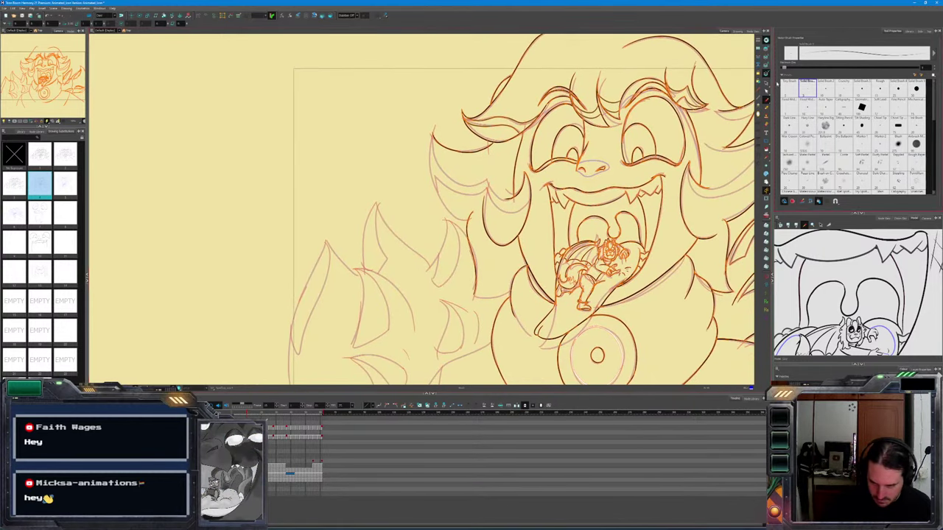
click(766, 57)
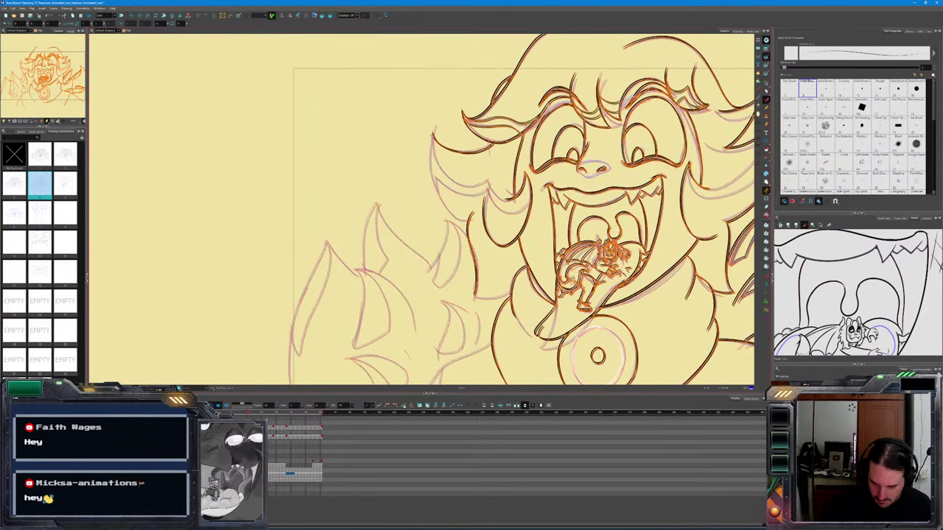
key(comma)
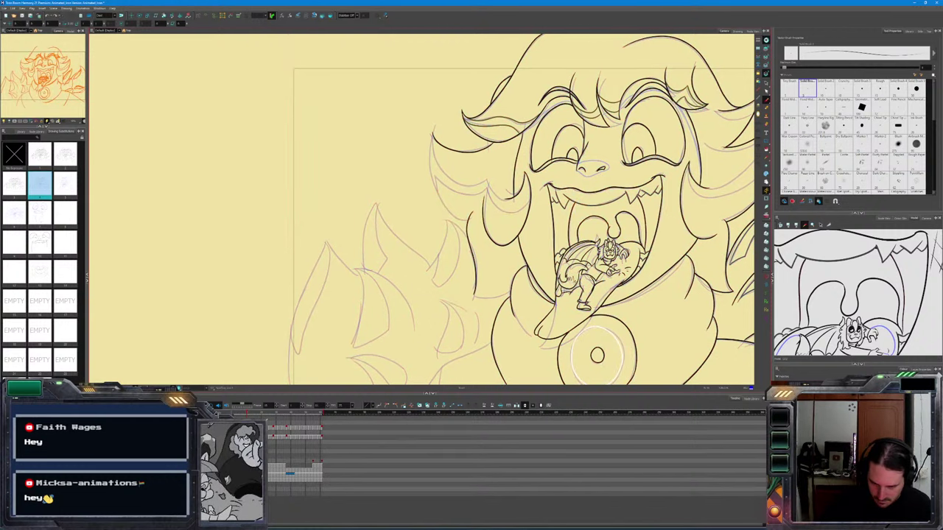
drag(657, 193, 531, 163)
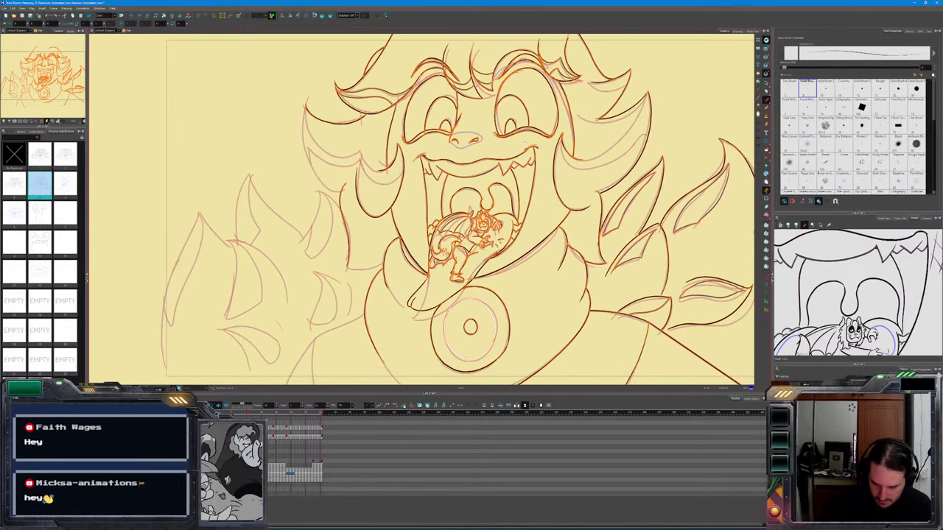
Try to enclose the whole drawing with a freehand loop around the camera frame
key(1)
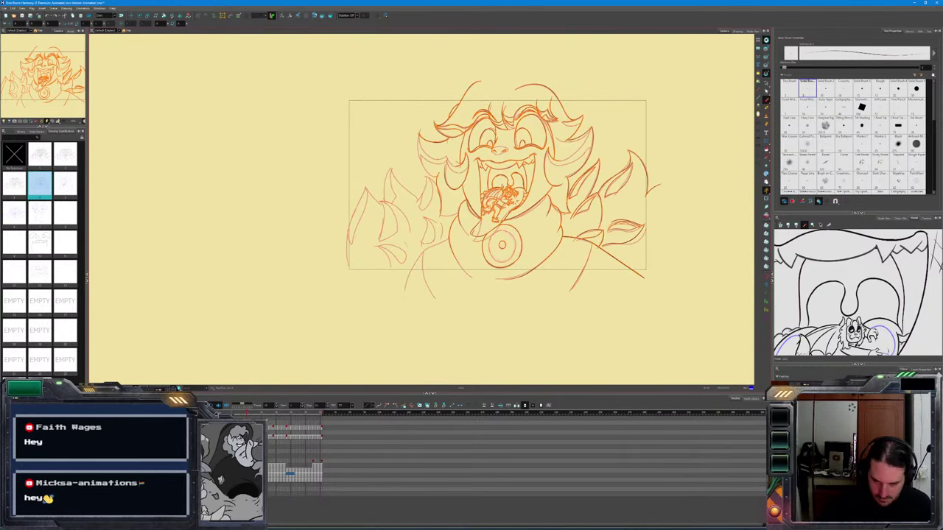
mouse_move(657, 97)
mouse_down()
mouse_move(390, 81)
mouse_move(501, 349)
mouse_move(697, 259)
mouse_up()
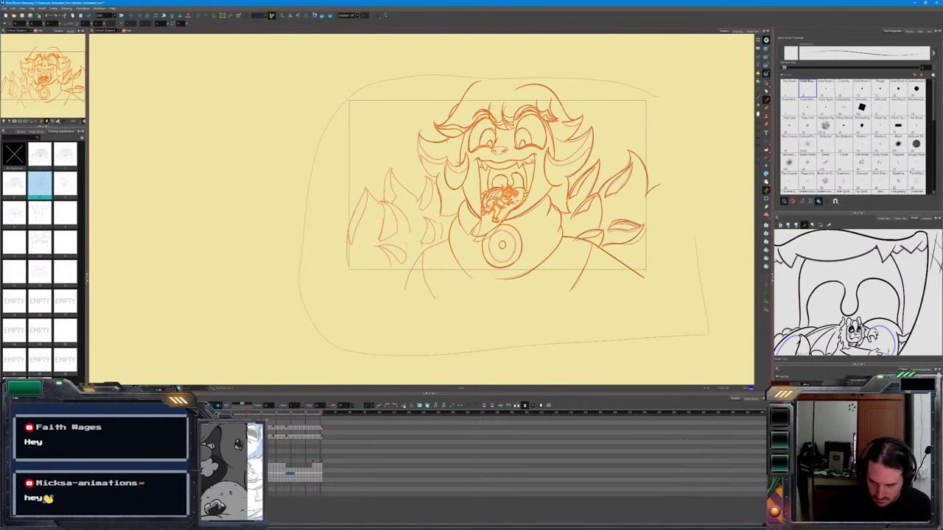
key(ctrl+z)
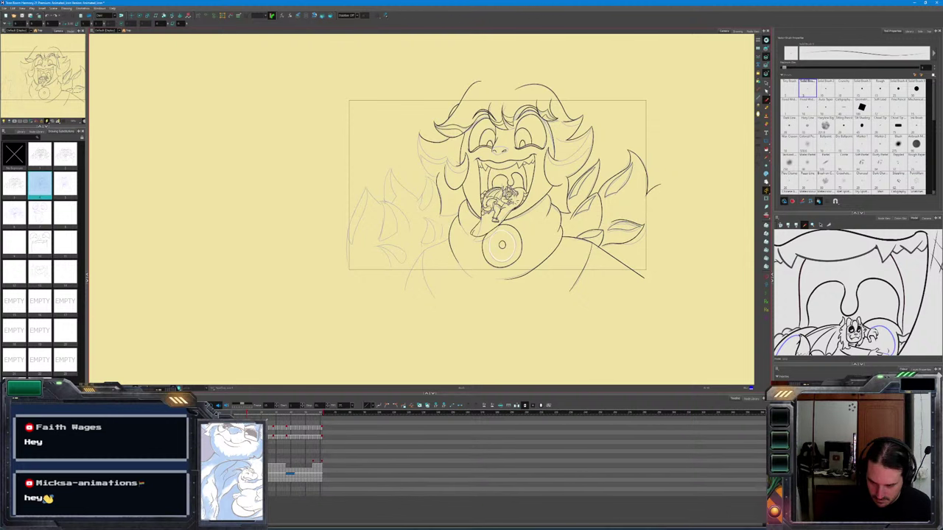
Inspect the large character's lower-left outlines and the small character's body, face and cheek markings
key(2)
key(2)
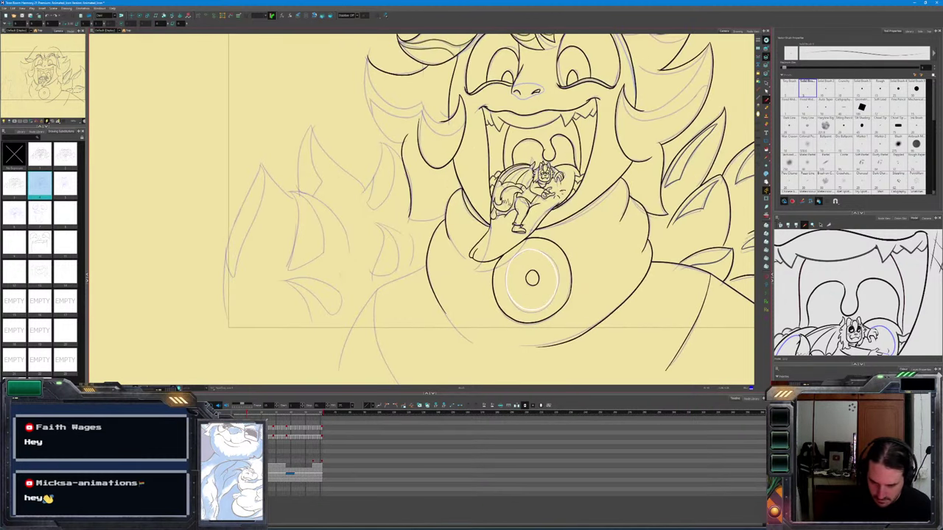
key(2)
key(2)
key(1)
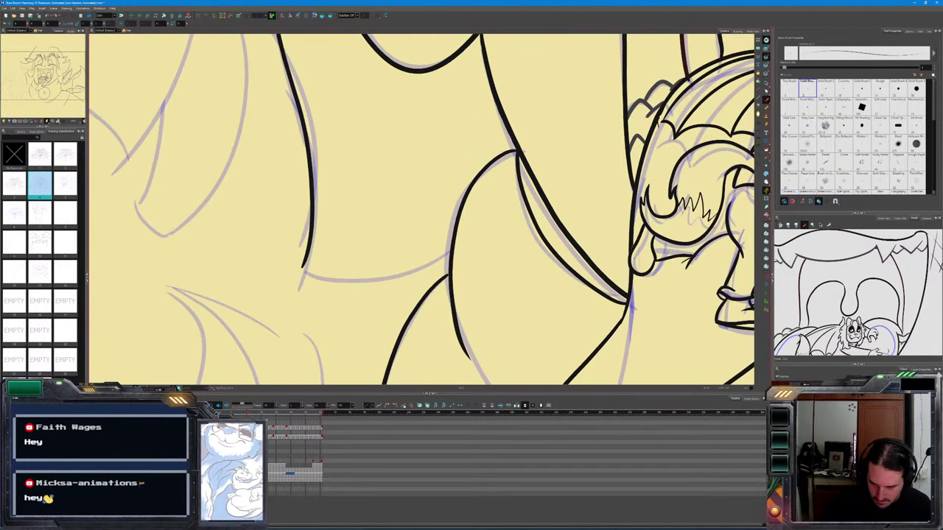
key(1)
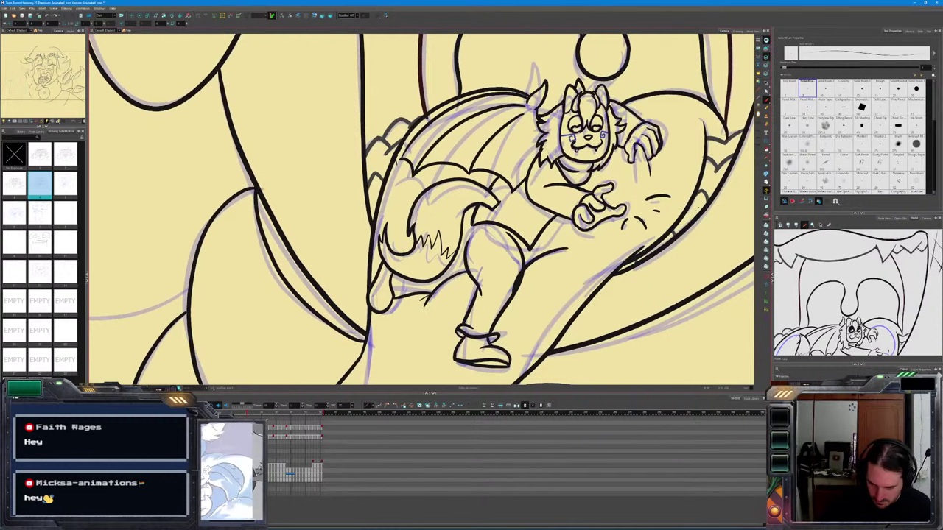
key(2)
key(2)
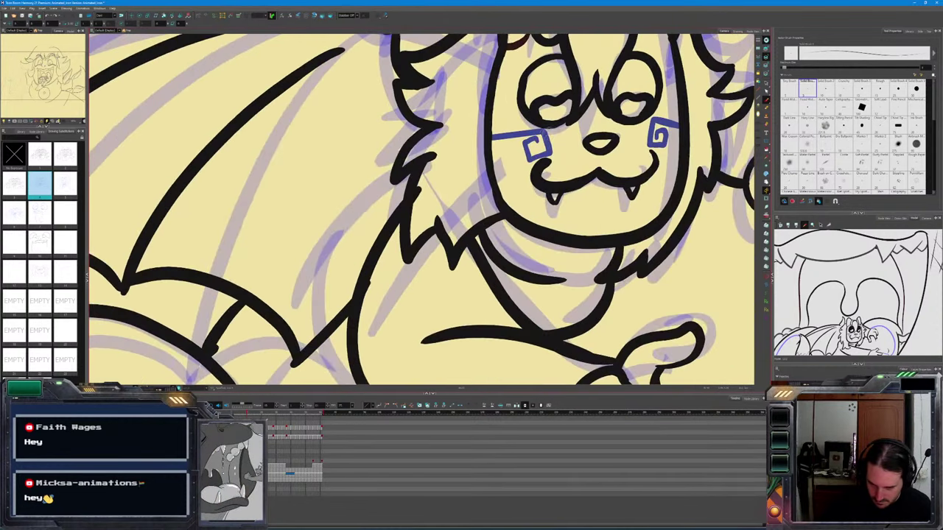
scroll(422, 209, up, 3)
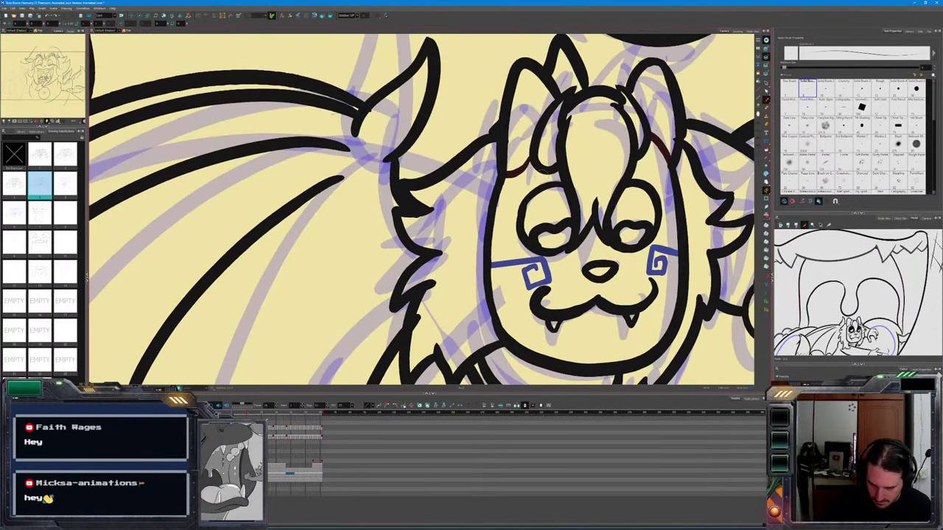
Check the overall drawing and inspect the inked lines at the back of the mouth beside the tongue's edge
key(1)
key(1)
key(1)
key(1)
key(1)
key(1)
key(1)
key(1)
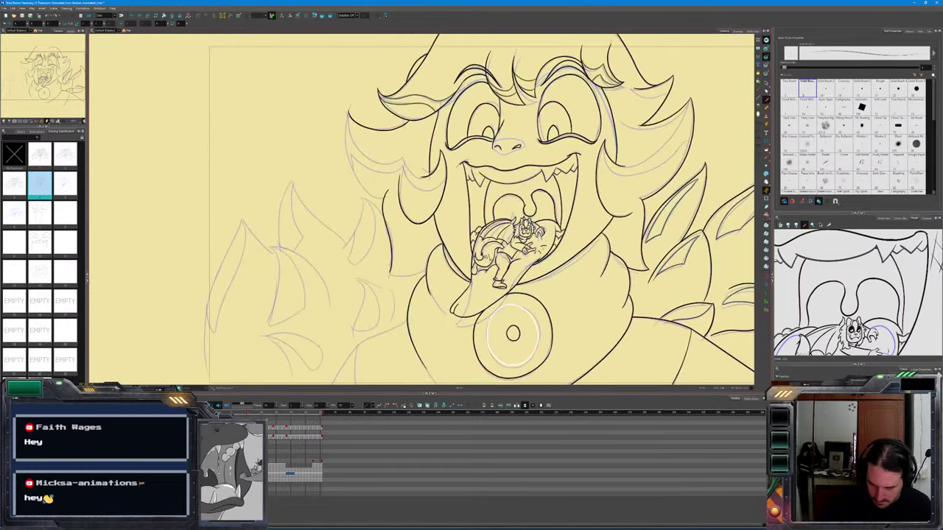
key(2)
key(2)
key(2)
key(2)
key(2)
key(2)
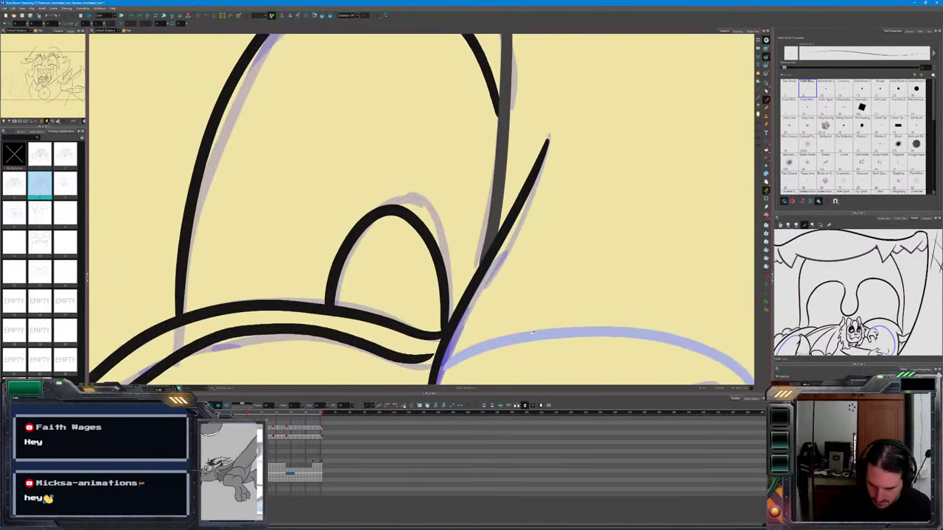
Review the whole drawing for remaining clean-up, including the right-hand spikes, the collar and the round pendant
key(1)
key(1)
key(1)
key(1)
key(1)
key(1)
key(1)
drag(518, 324, 478, 207)
drag(436, 353, 604, 339)
key(Delete)
scroll(448, 180, up, 8)
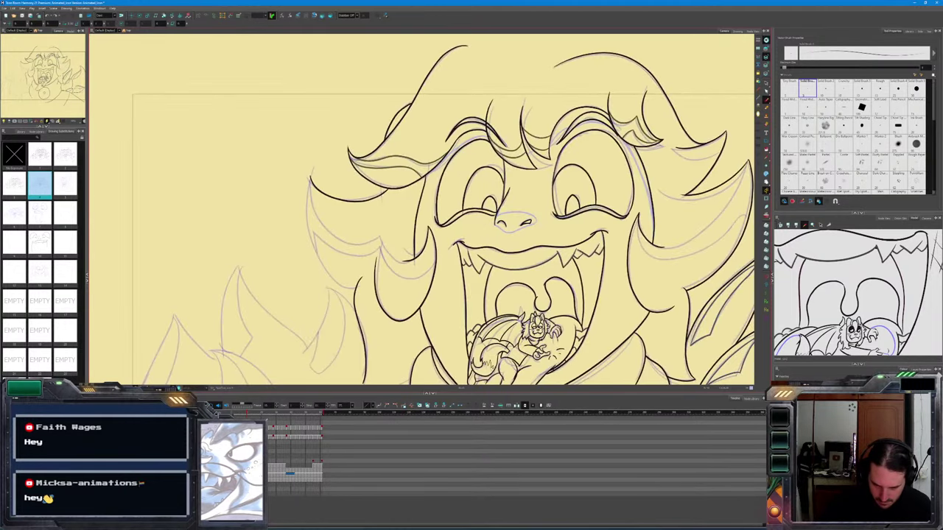
scroll(449, 180, down, 8)
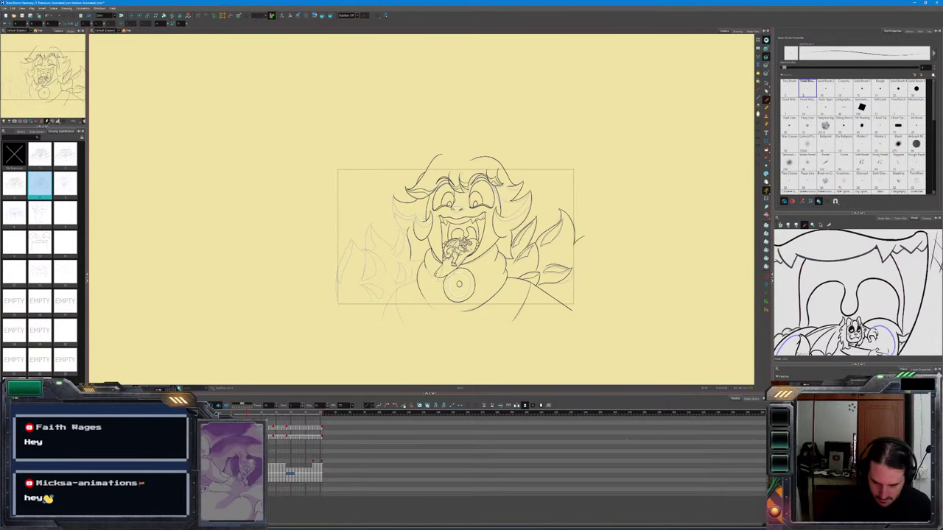
scroll(577, 263, up, 5)
scroll(500, 277, up, 2)
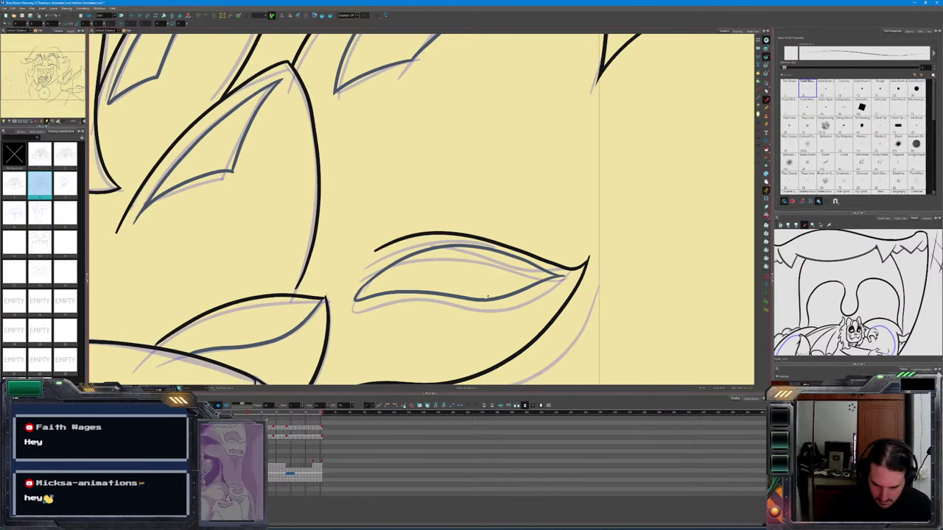
scroll(427, 309, down, 4)
scroll(261, 331, up, 4)
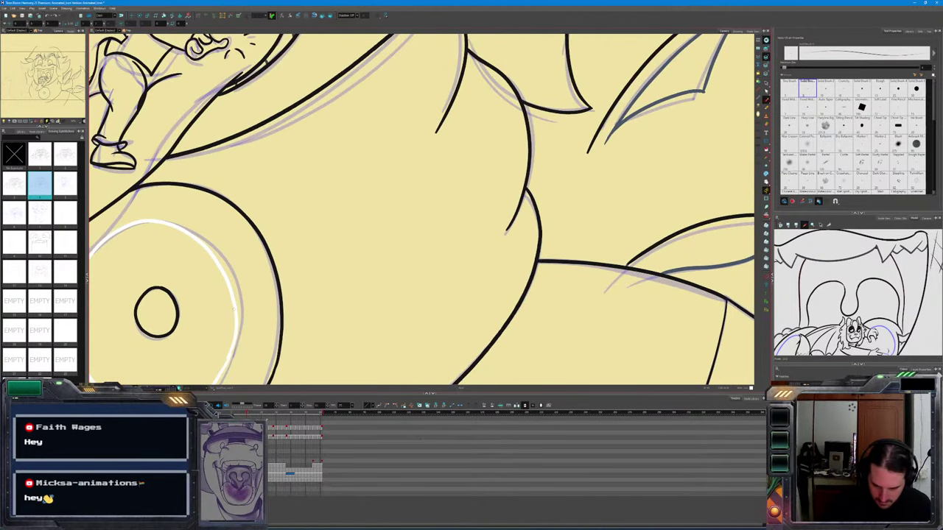
scroll(261, 312, down, 7)
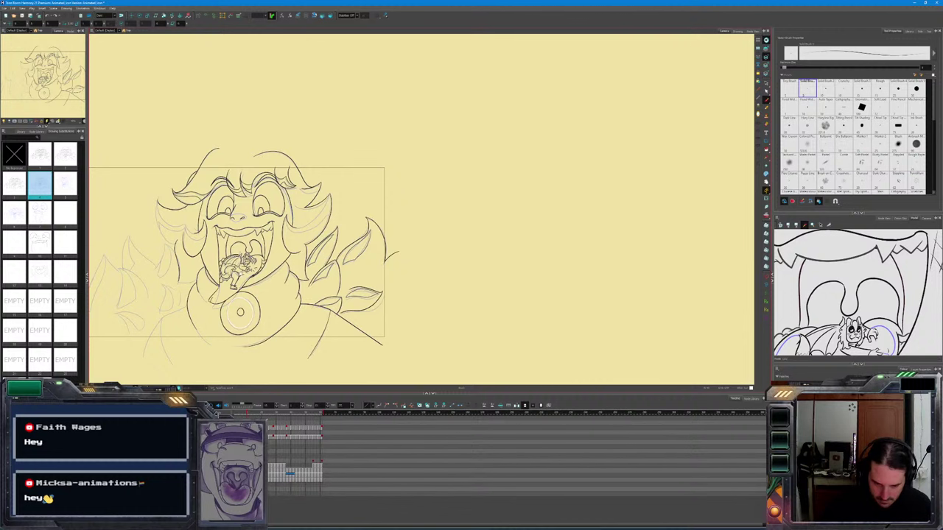
Try to select the entire drawing, then clear the selection and return to the rough left-hand spikes
drag(261, 312, 362, 317)
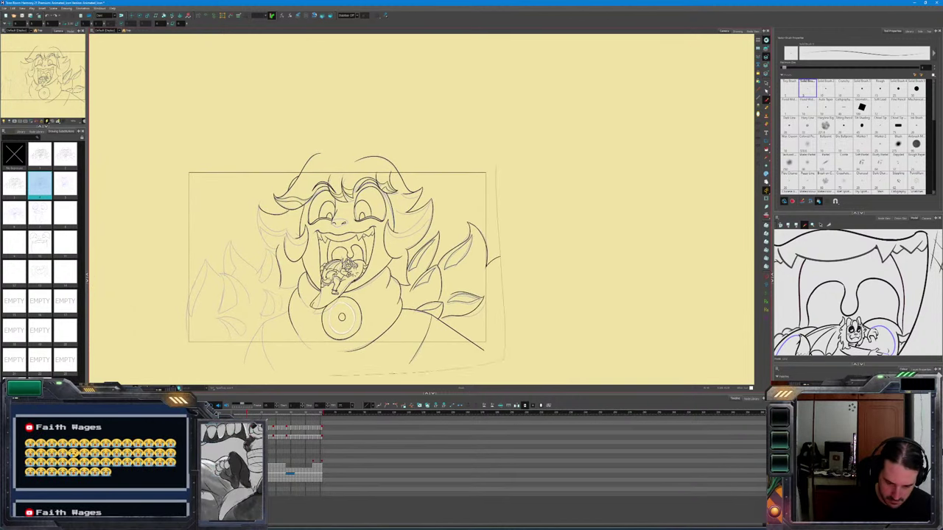
key(ctrl+z)
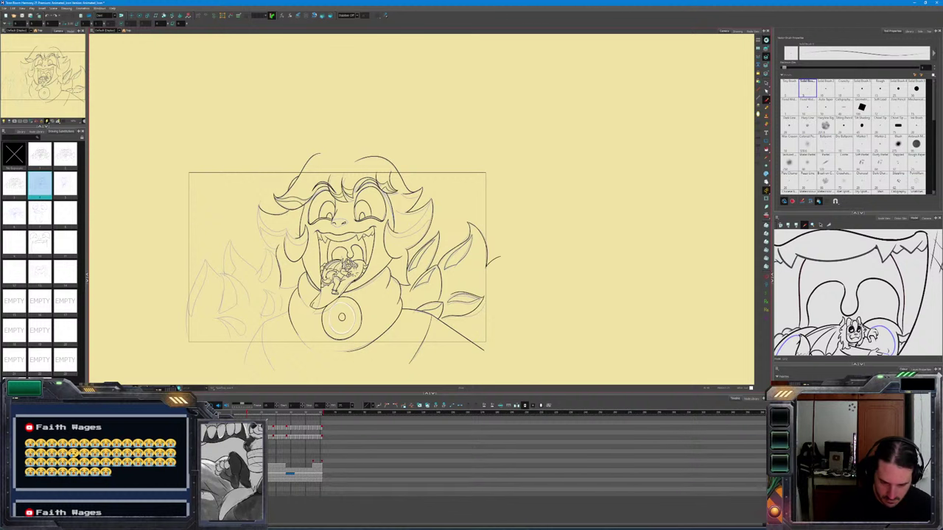
key(ctrl+a)
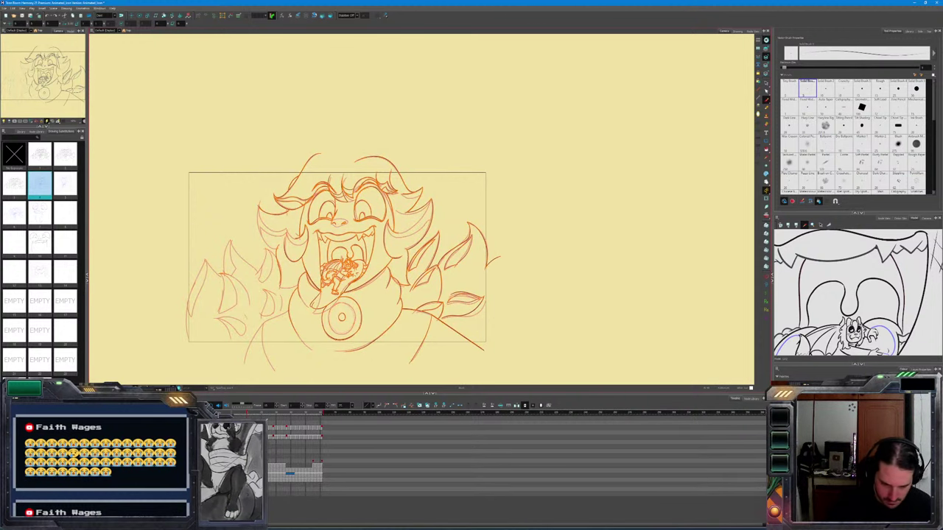
scroll(226, 309, up, 7)
key(Escape)
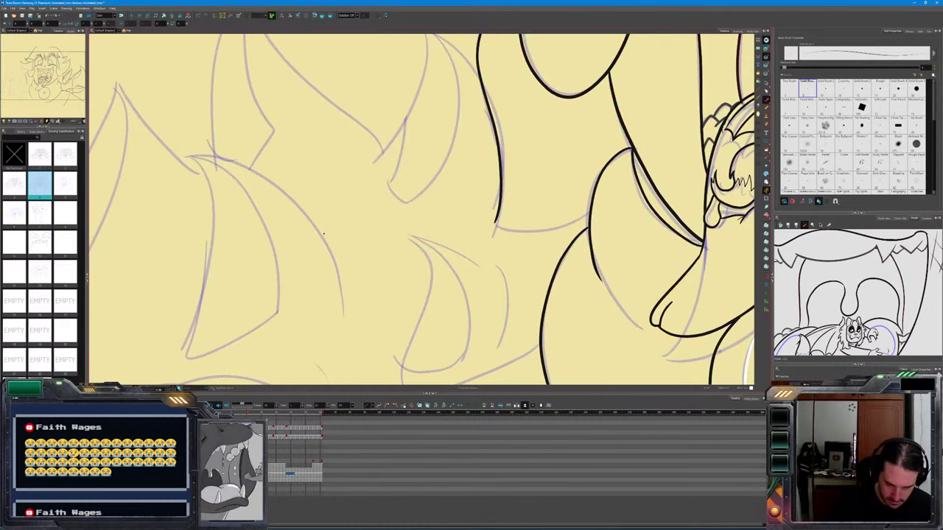
scroll(448, 295, down, 3)
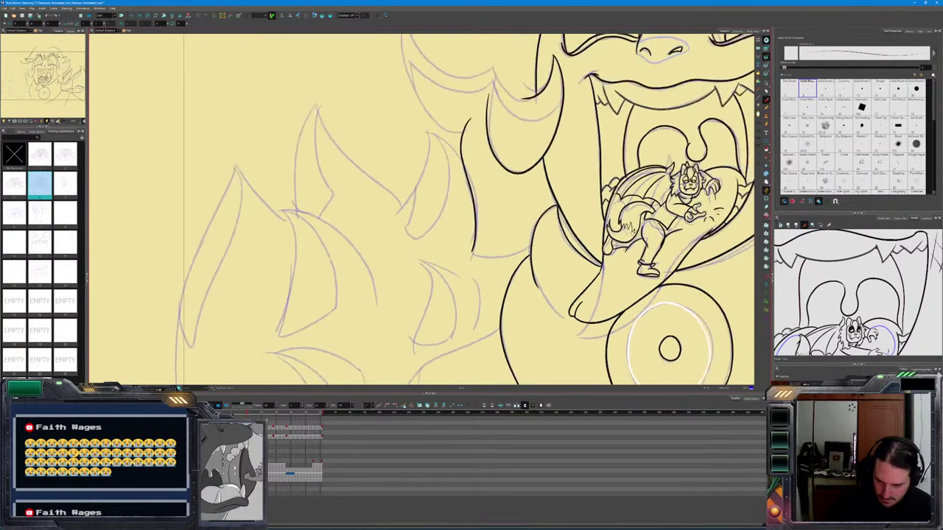
Try selecting only the inked lines of the whole drawing, clear the selection and compare the drawing with the adjacent frame
key(alt+i)
scroll(530, 278, down, 3)
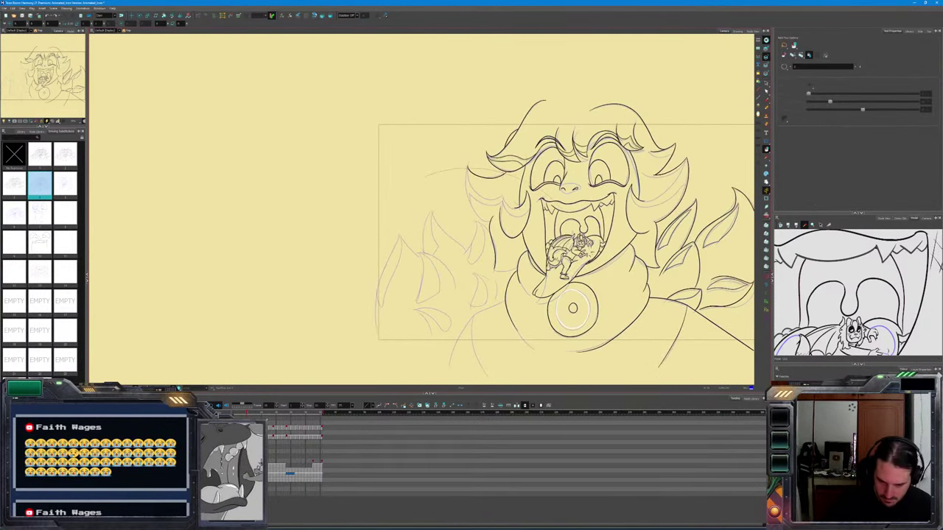
key(alt+o)
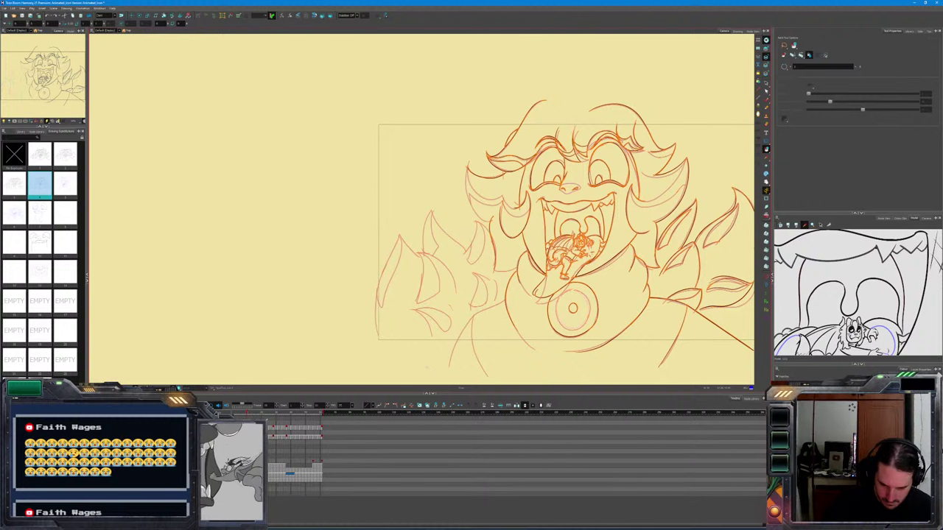
key(alt+s)
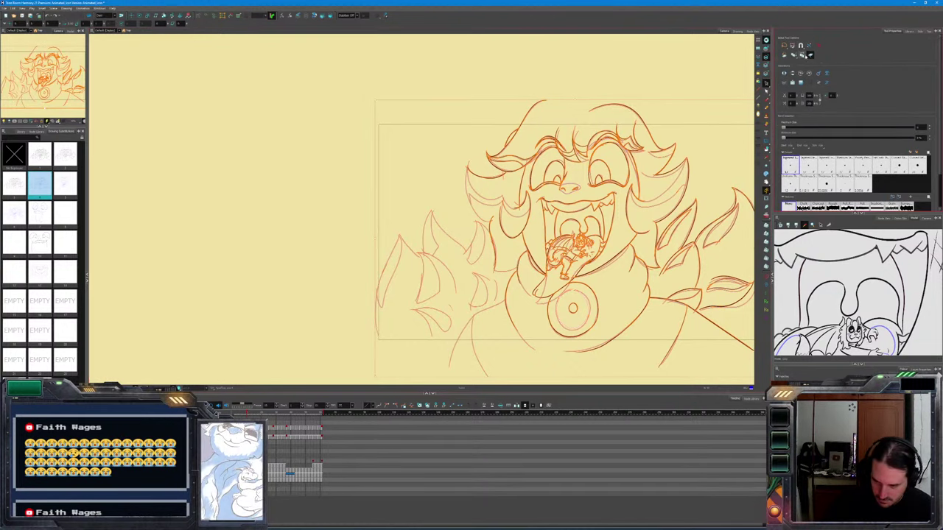
click(808, 56)
key(ctrl+a)
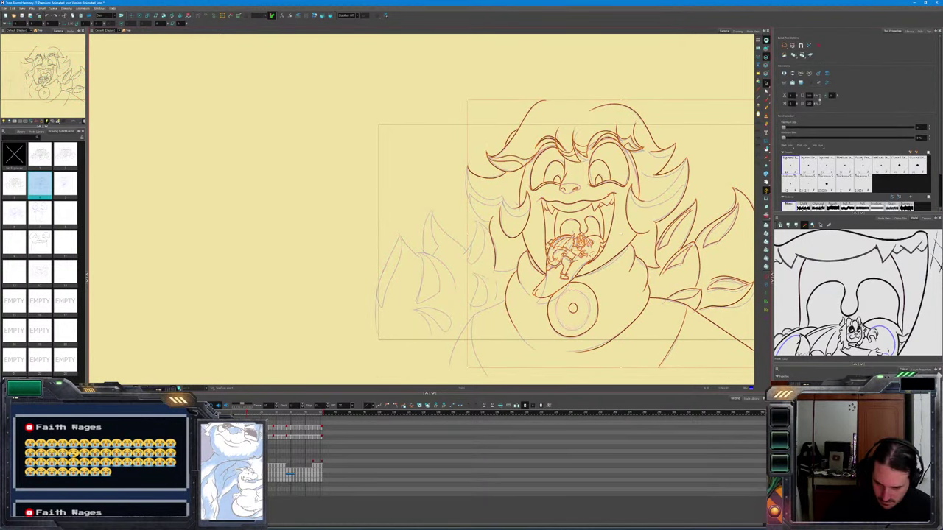
mouse_move(700, 258)
mouse_down()
mouse_move(575, 289)
mouse_move(561, 239)
mouse_up()
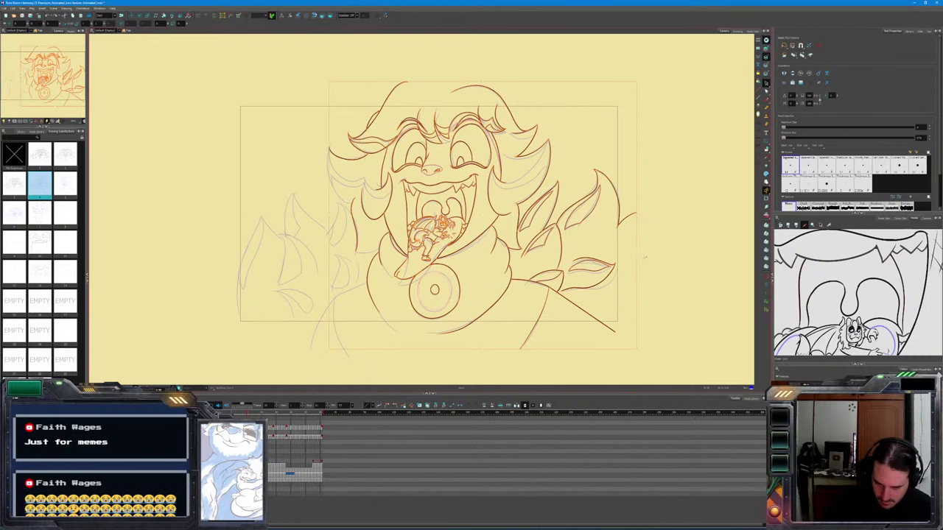
click(644, 260)
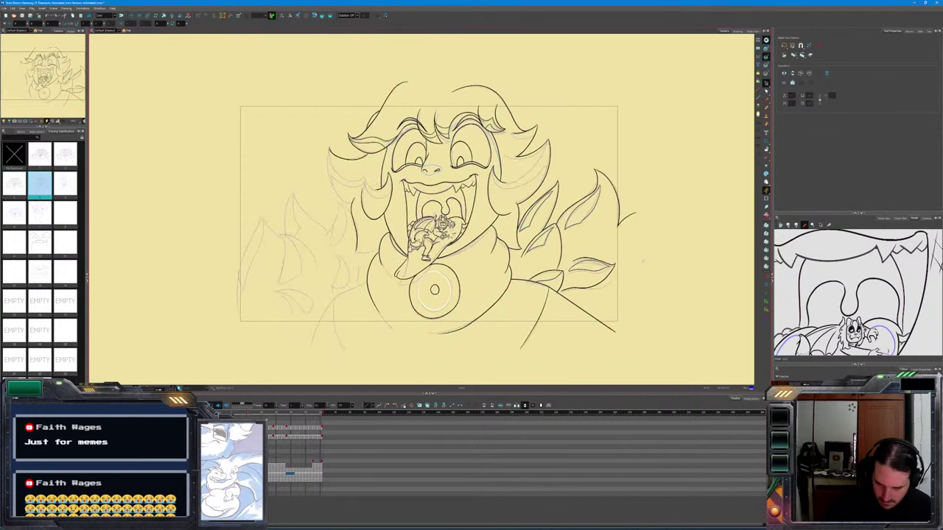
key(f)
key(g)
key(f)
key(g)
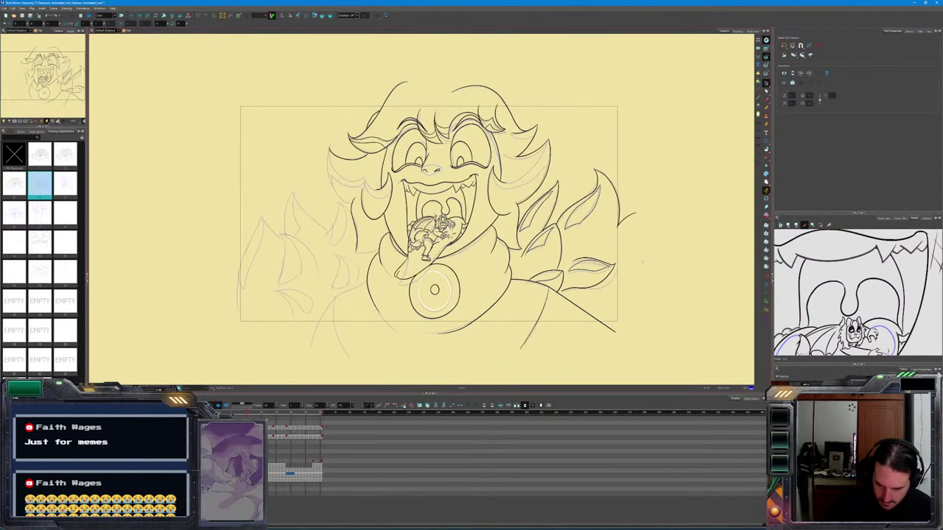
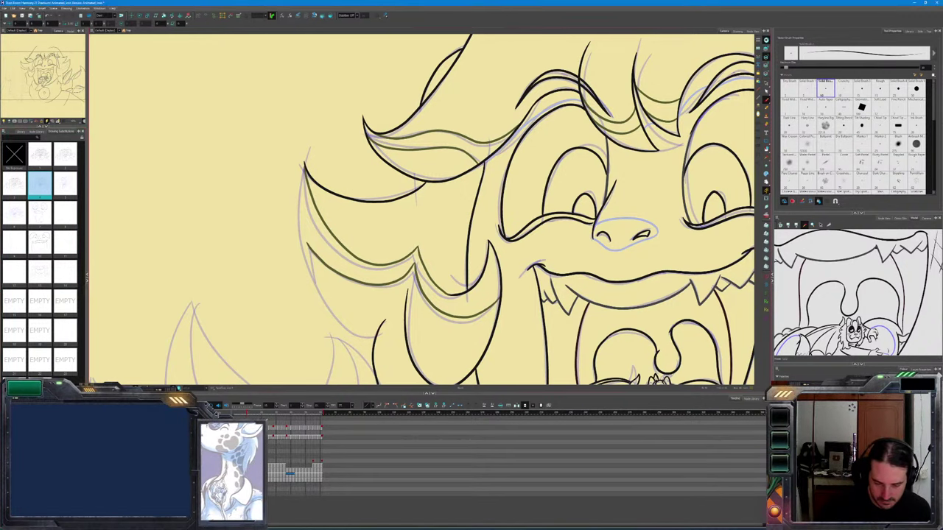
Ink the outer edge of the large left-hand hair tuft from its tip down to the neck fur, redrawing the stroke until it fits
drag(377, 335, 428, 270)
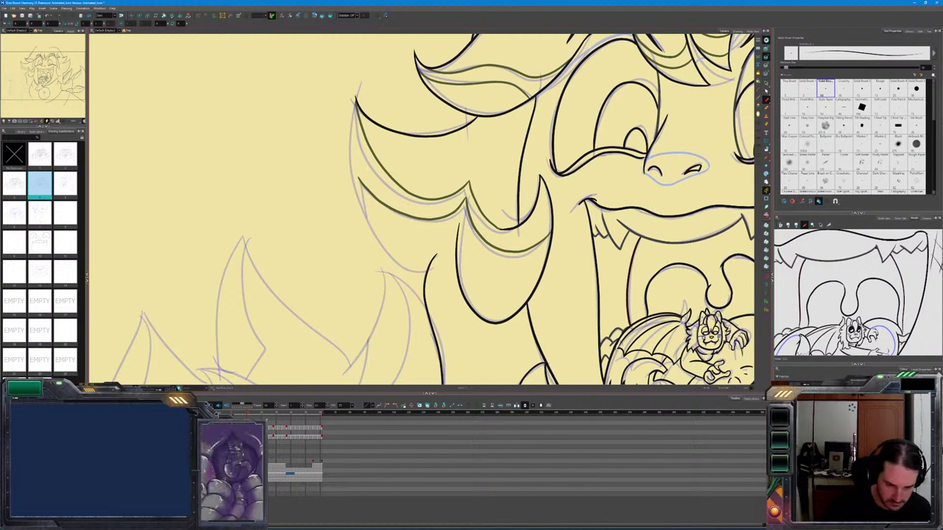
mouse_move(355, 97)
mouse_down()
mouse_move(350, 164)
mouse_move(375, 235)
mouse_move(428, 276)
mouse_move(355, 97)
mouse_up()
key(ctrl+z)
drag(350, 149, 348, 148)
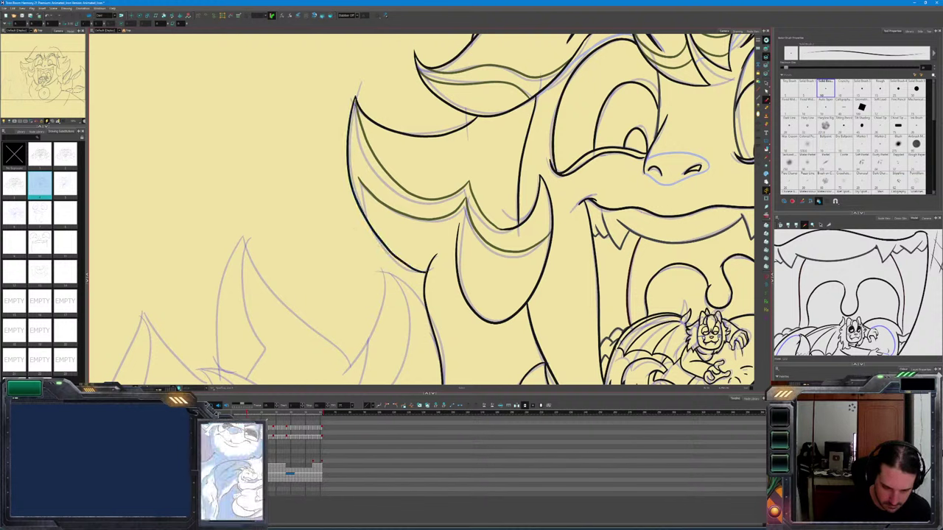
key(ctrl+z)
drag(378, 237, 356, 96)
drag(392, 256, 355, 97)
key(ctrl+z)
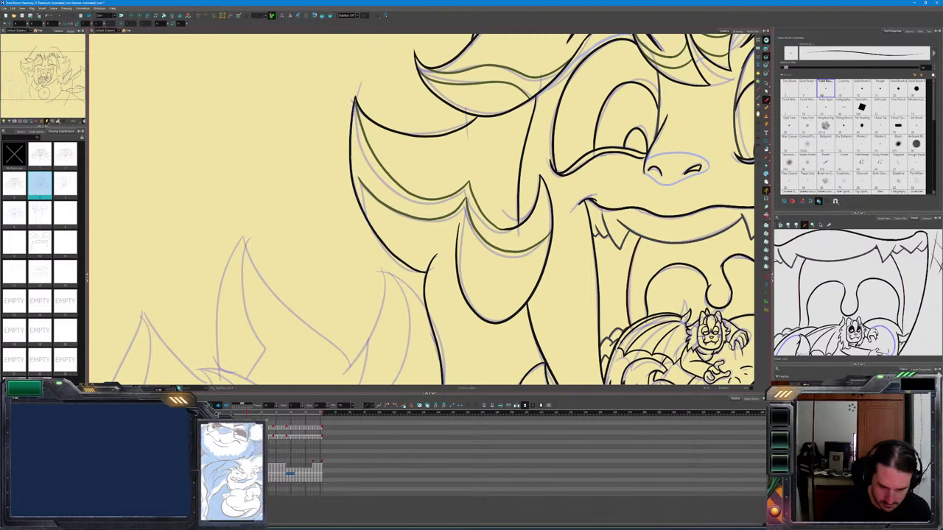
click(397, 263)
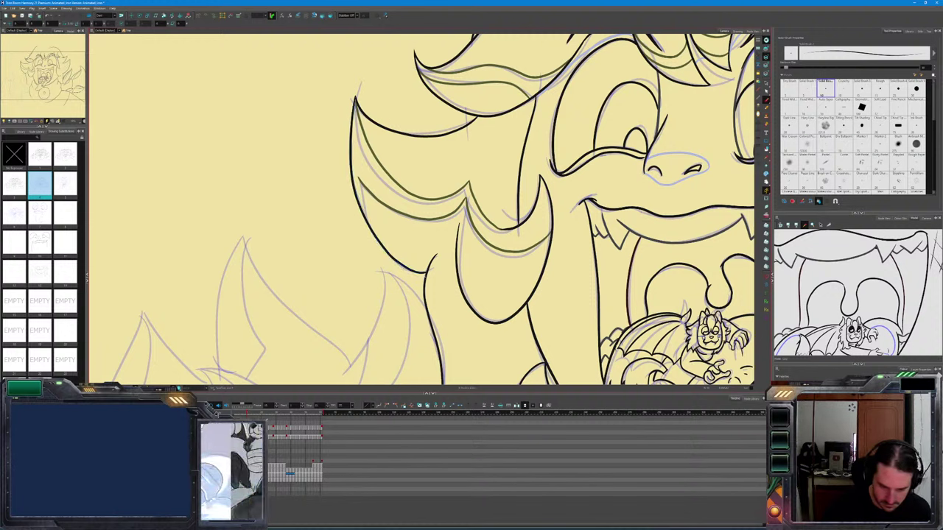
key(ctrl+z)
drag(425, 272, 355, 98)
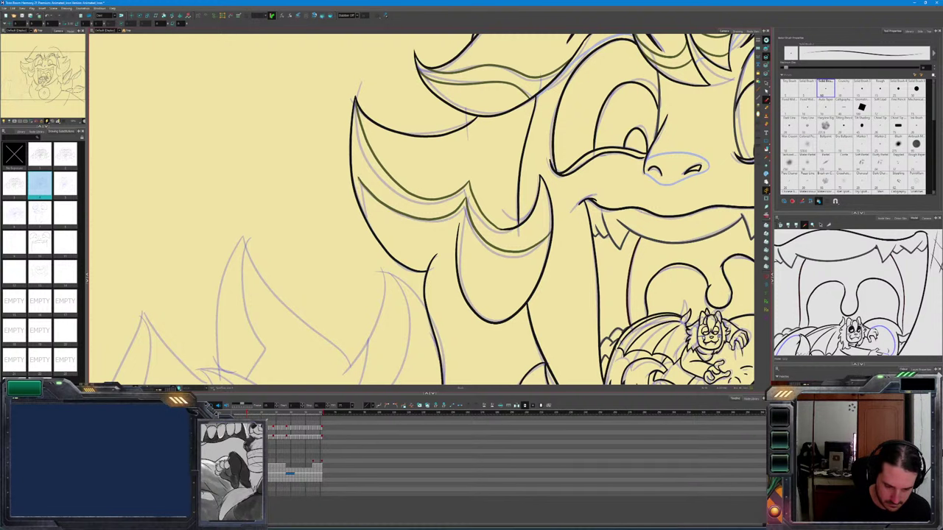
drag(358, 177, 370, 226)
key(ctrl+z)
Flip repeatedly between this frame and the previous one to compare the shape of the left-hand hair tuft
key(f)
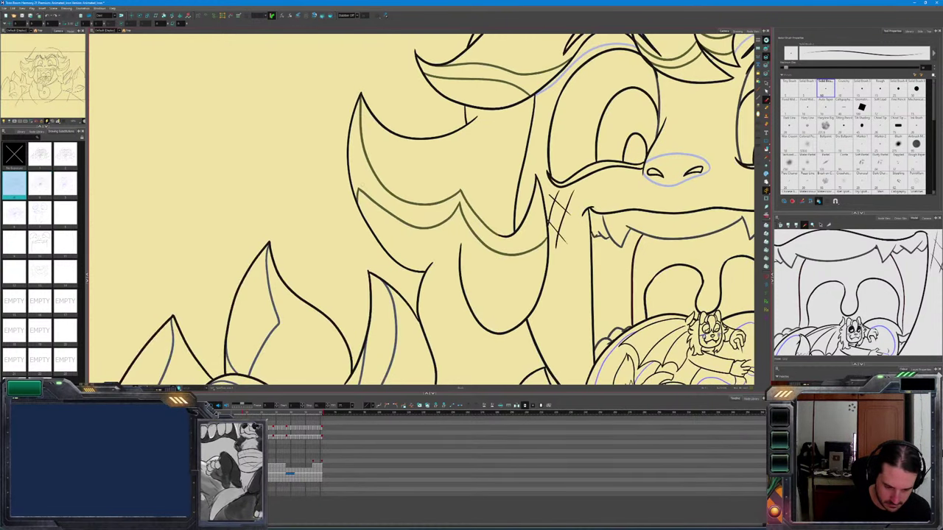
key(period)
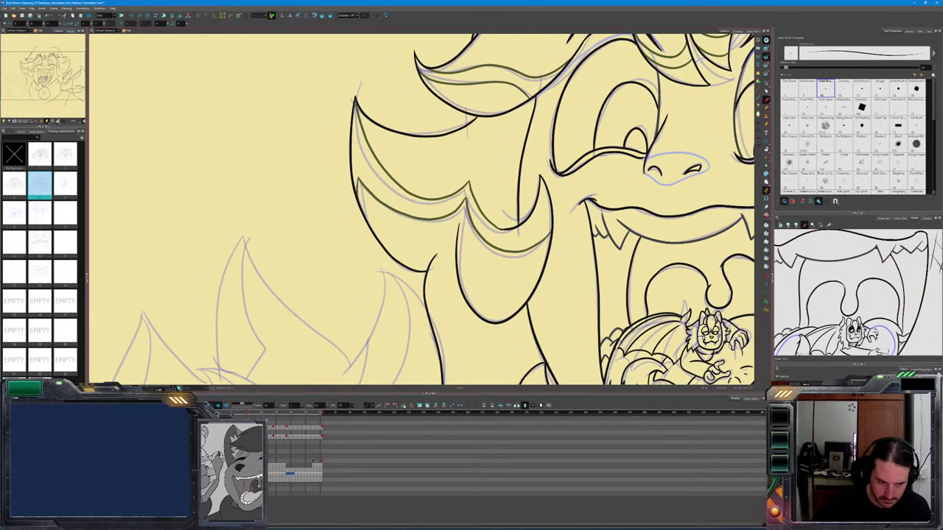
key(comma)
key(period)
key(comma)
key(period)
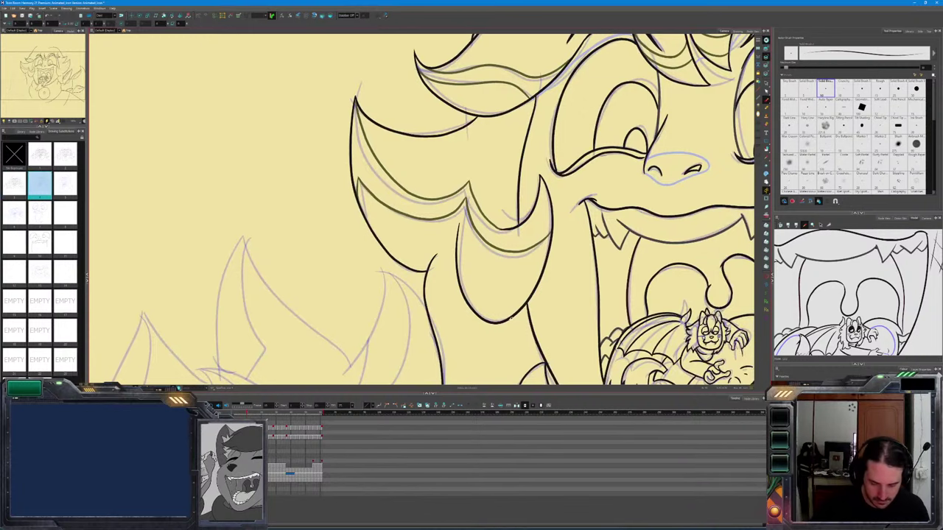
key(comma)
key(period)
Rework the inked neck fur outline below the left-hand hair tuft, running from the tuft down to the fur's lower tip
drag(511, 346, 515, 308)
scroll(515, 308, down, 1)
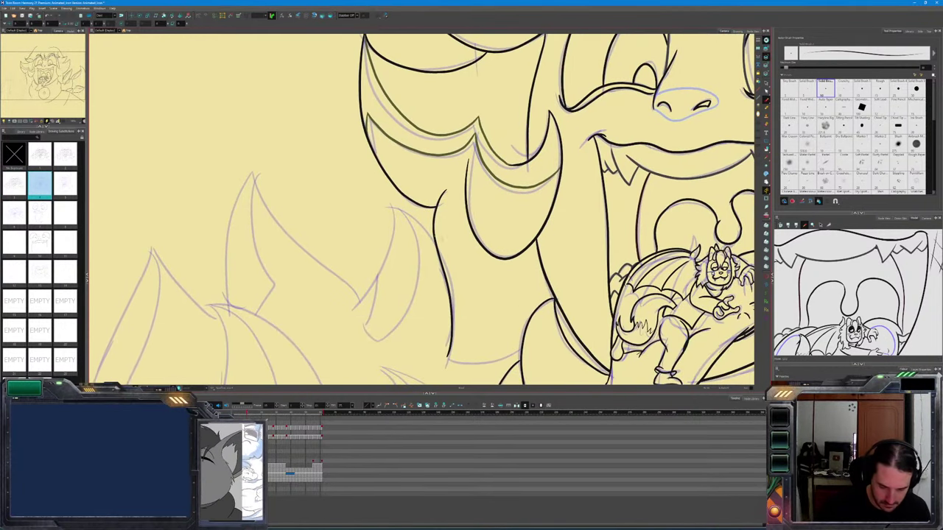
drag(442, 193, 449, 357)
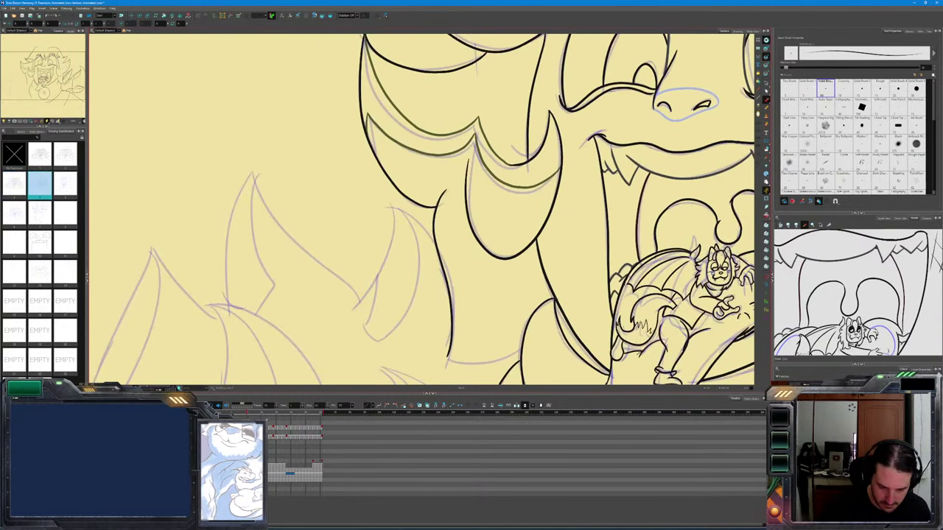
key(ctrl+z)
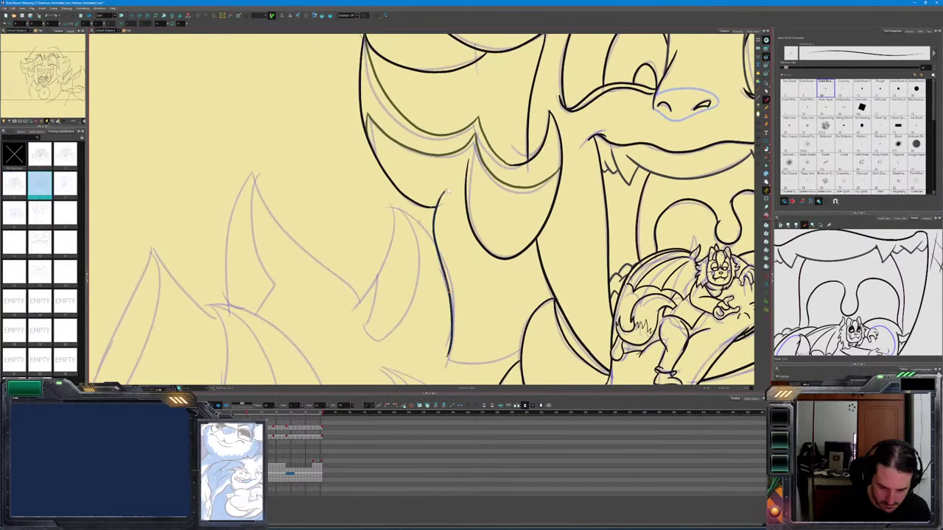
drag(435, 214, 442, 269)
drag(448, 353, 450, 358)
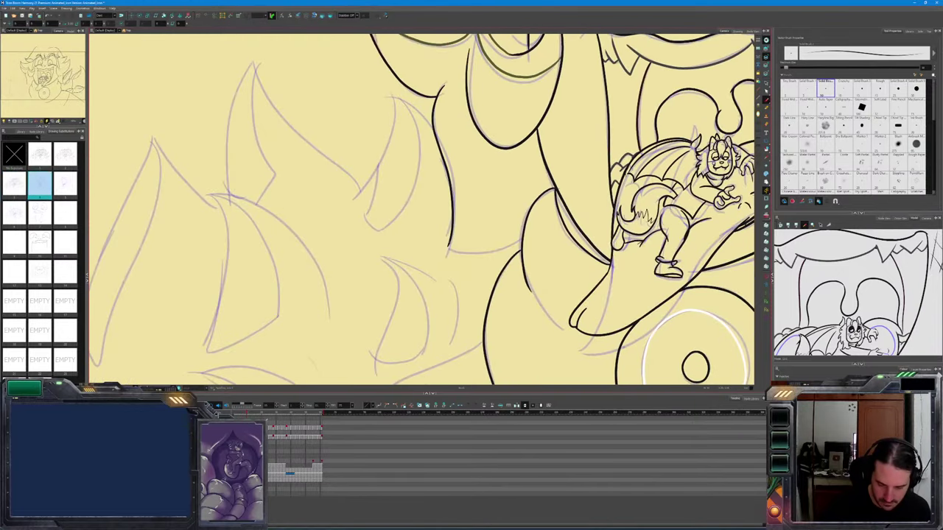
drag(433, 85, 446, 247)
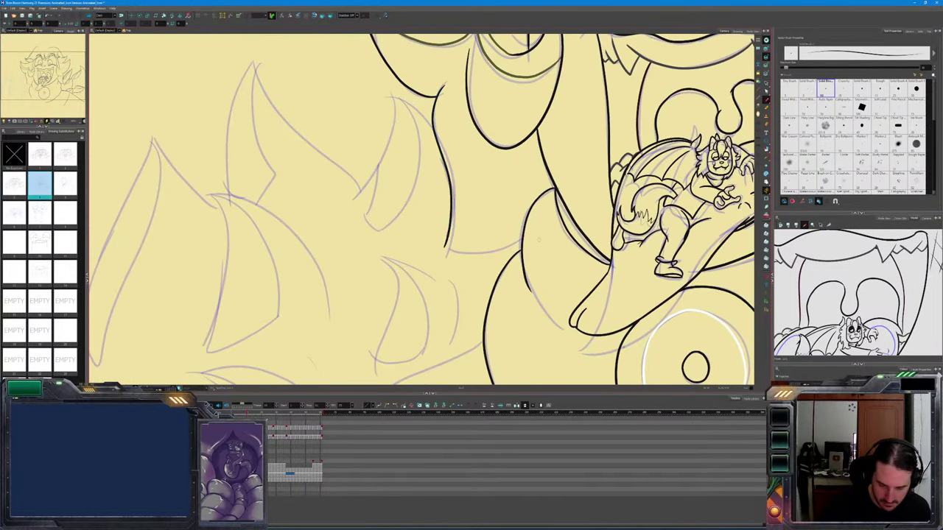
Ink the lower edge of the neck fur as a curve from its tip to the collar, redoing the first stroke
drag(523, 236, 444, 247)
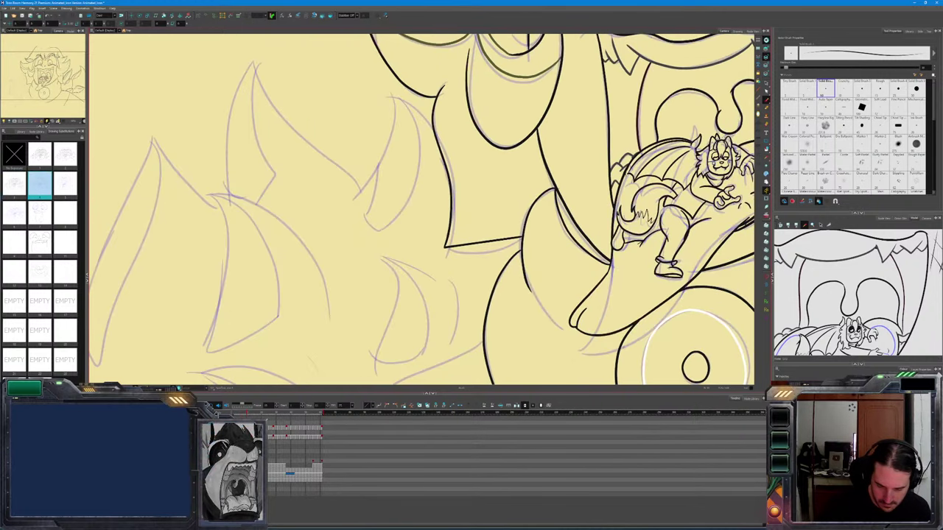
key(ctrl+z)
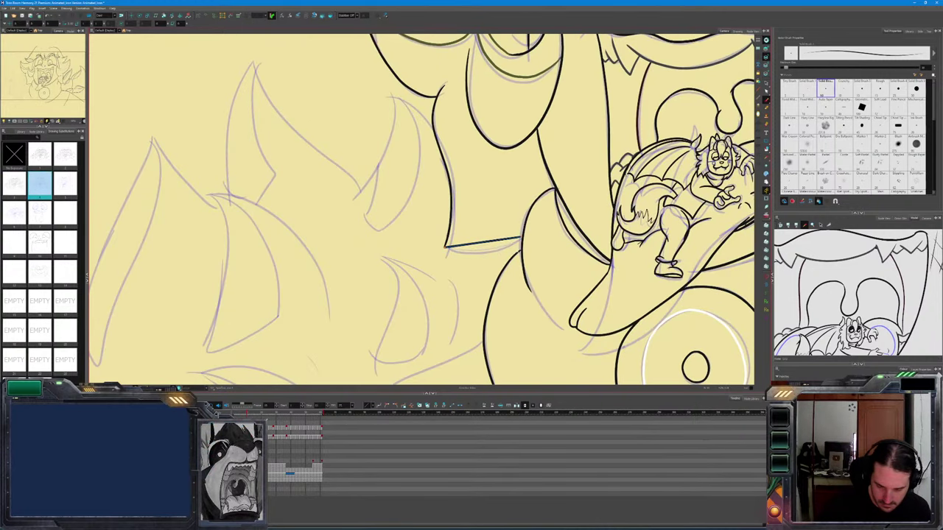
drag(445, 249, 523, 237)
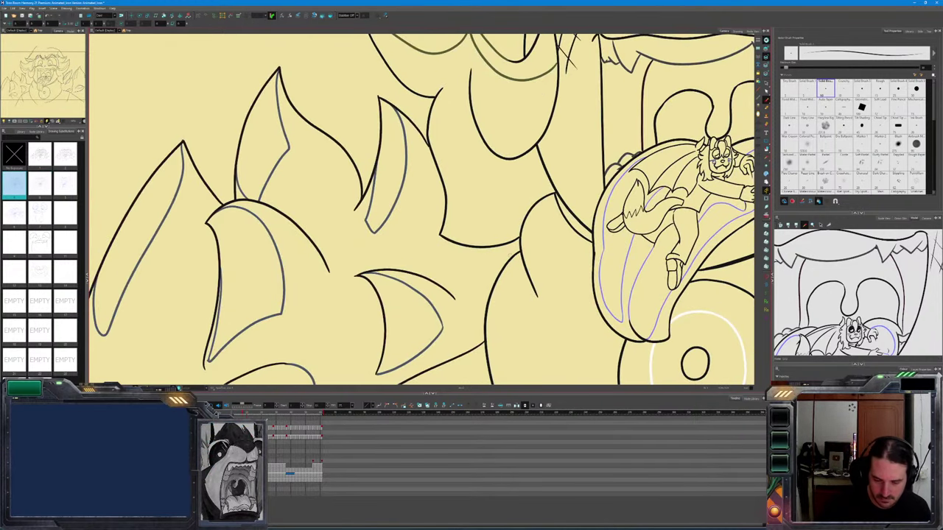
Ink the edge of the small left-hand spike facing the neck, from its tip down to the neck fur outline
scroll(422, 210, up, 1)
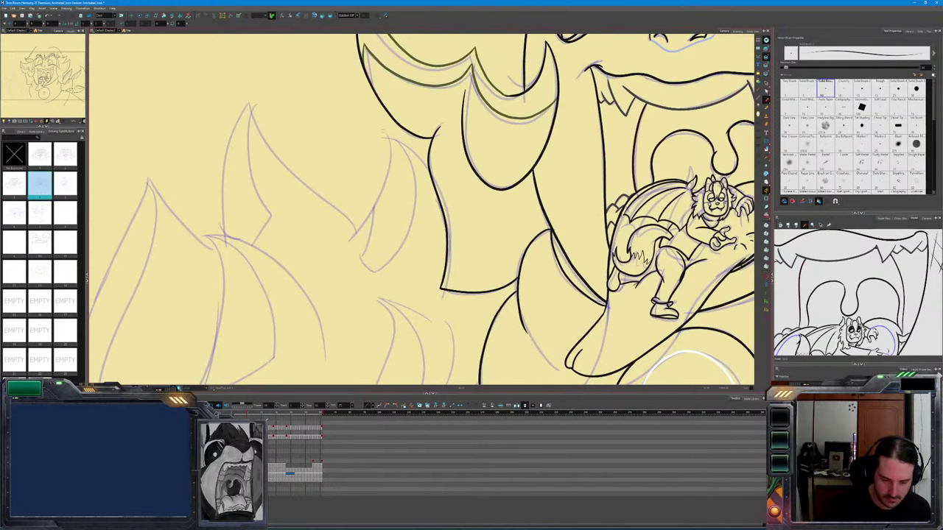
drag(388, 136, 429, 176)
drag(429, 177, 438, 201)
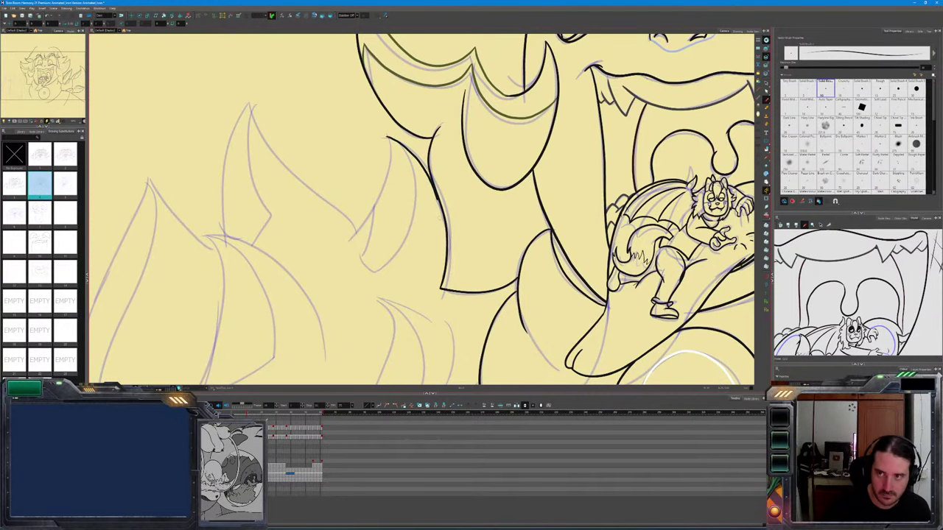
key(ctrl+z)
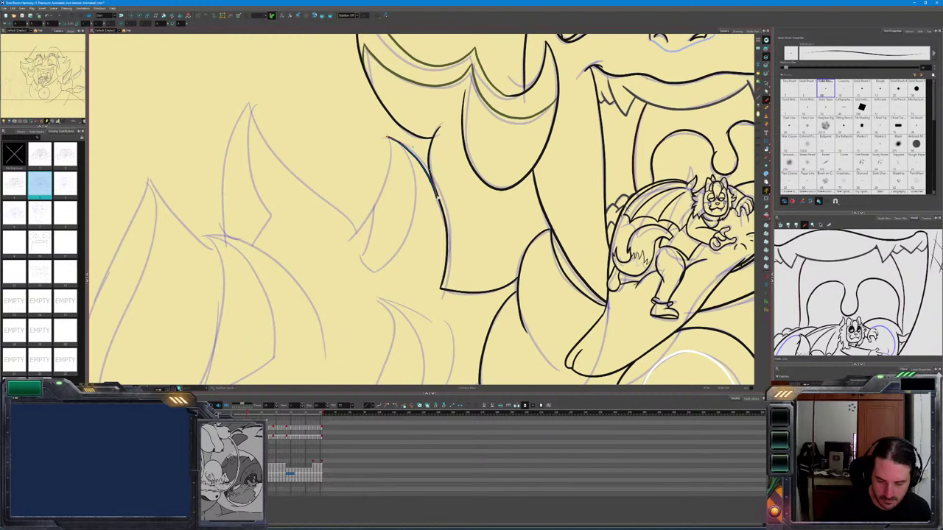
key(ctrl+shift+z)
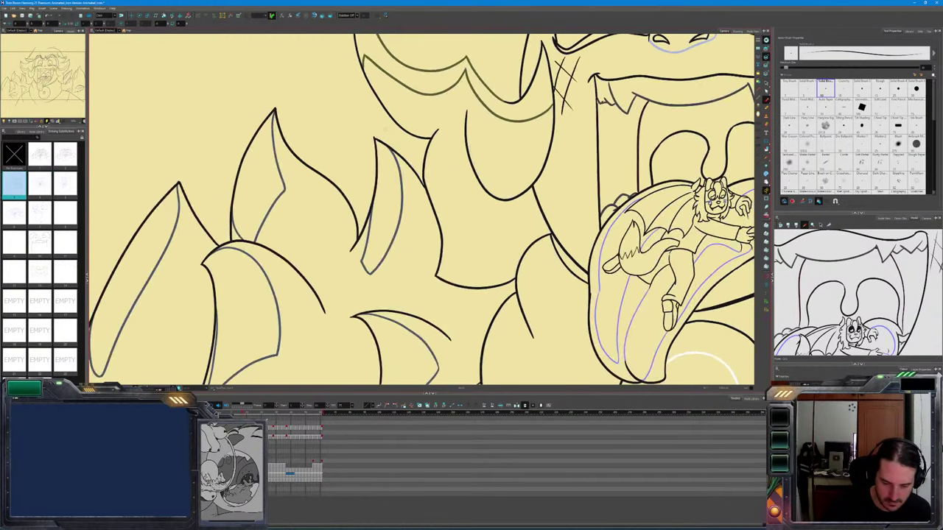
drag(420, 178, 374, 137)
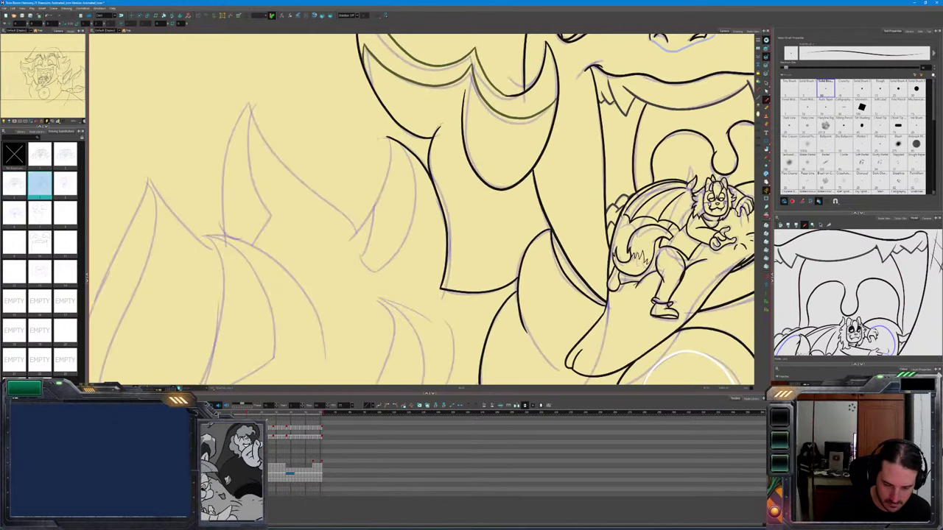
Ink the outward-facing edge of the small left-hand spike and both sides of the neighbouring tall spike
drag(387, 137, 343, 243)
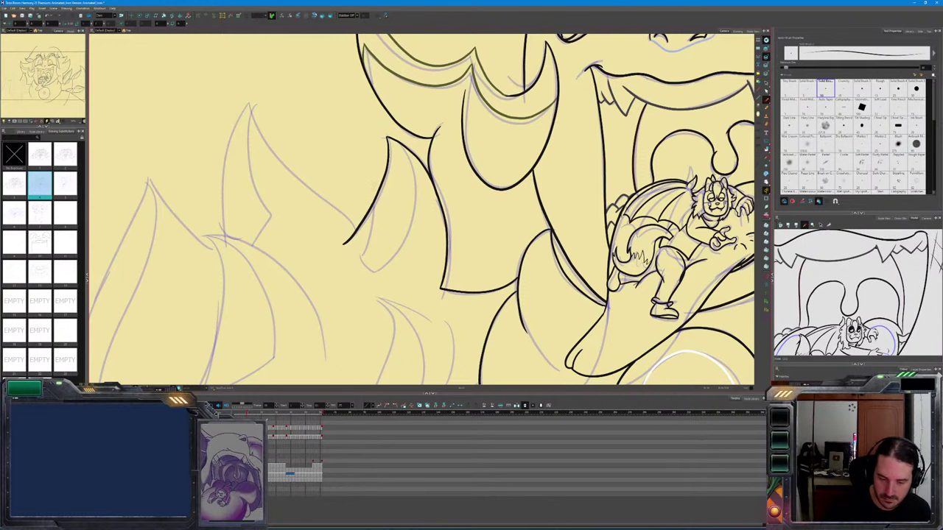
key(ctrl+z)
drag(344, 243, 389, 139)
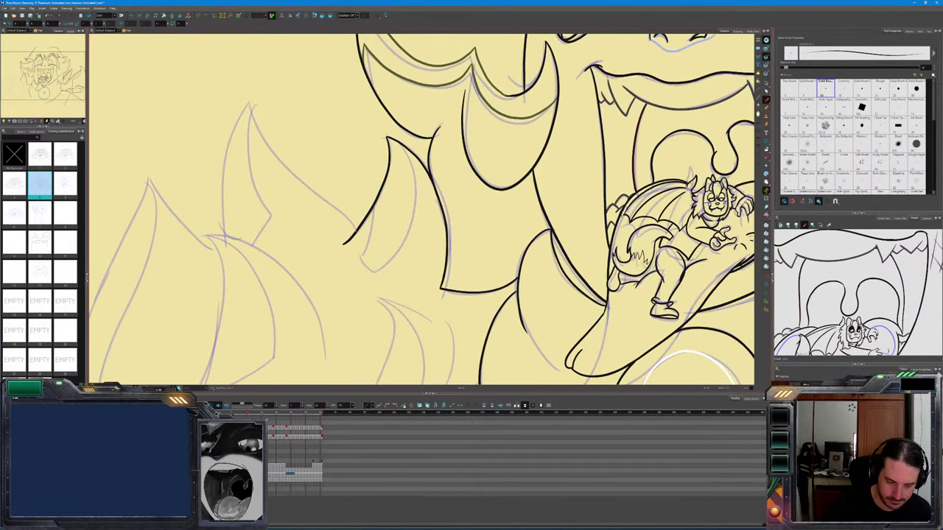
mouse_move(355, 232)
mouse_down()
mouse_move(256, 137)
mouse_move(249, 98)
mouse_up()
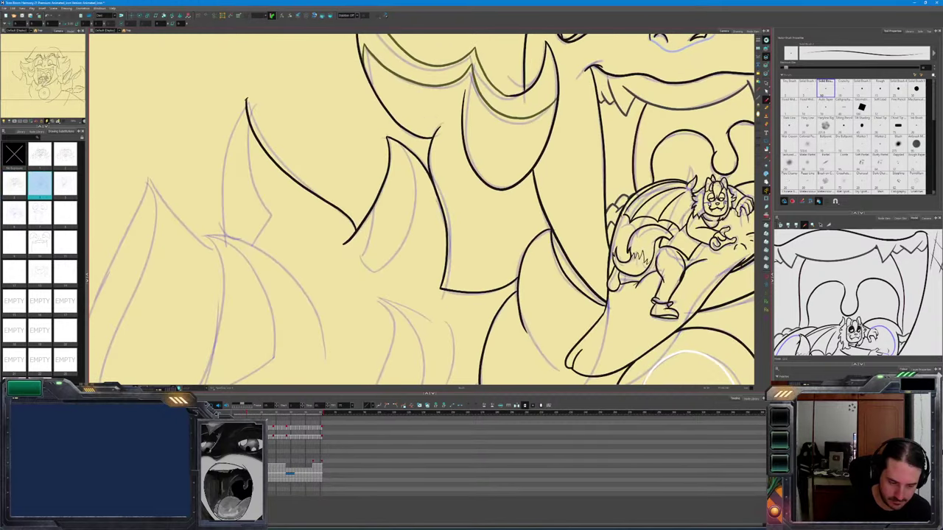
drag(247, 98, 218, 243)
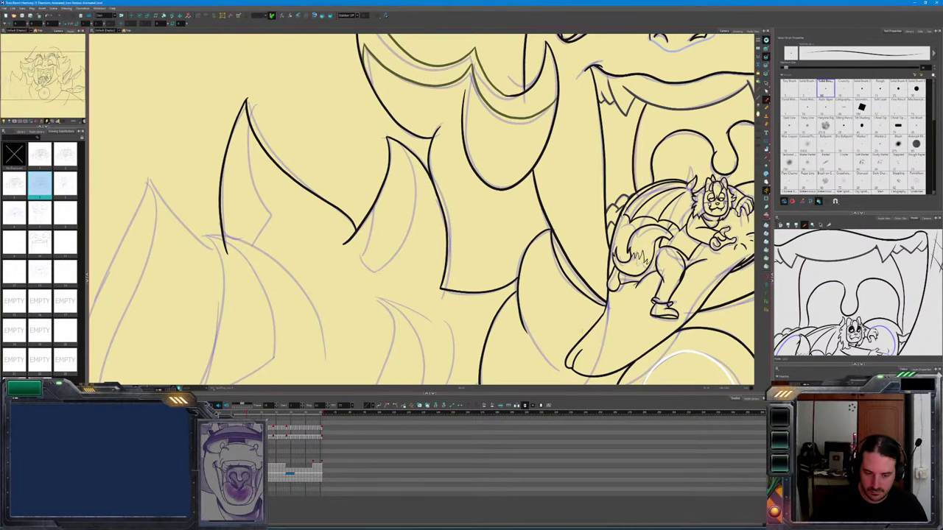
Examine the remaining lower left-hand spikes by flipping between this frame and the finished previous frame
mouse_move(383, 258)
mouse_down()
mouse_move(468, 128)
mouse_move(453, 145)
mouse_up()
key(f)
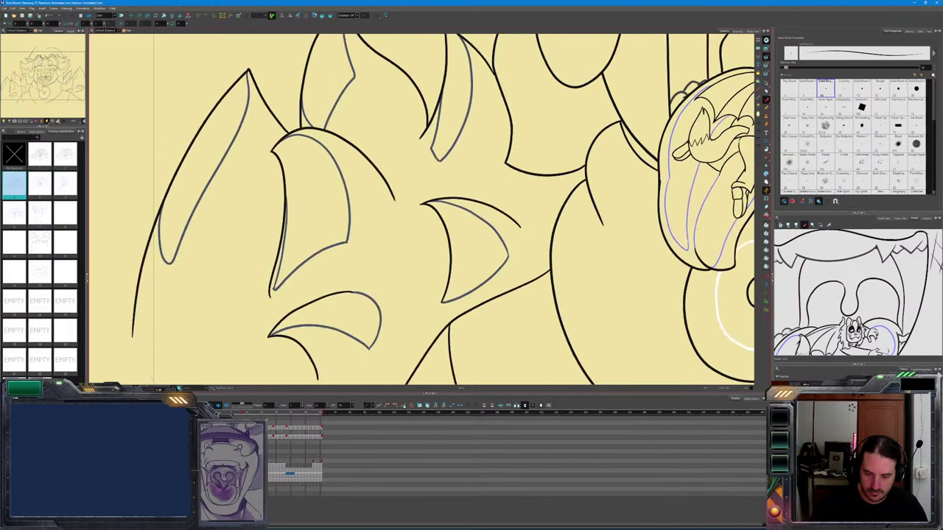
key(g)
key(f)
key(g)
mouse_move(523, 230)
mouse_down()
mouse_move(482, 197)
mouse_move(443, 186)
mouse_move(453, 231)
mouse_move(435, 298)
mouse_up()
key(f)
key(g)
key(f)
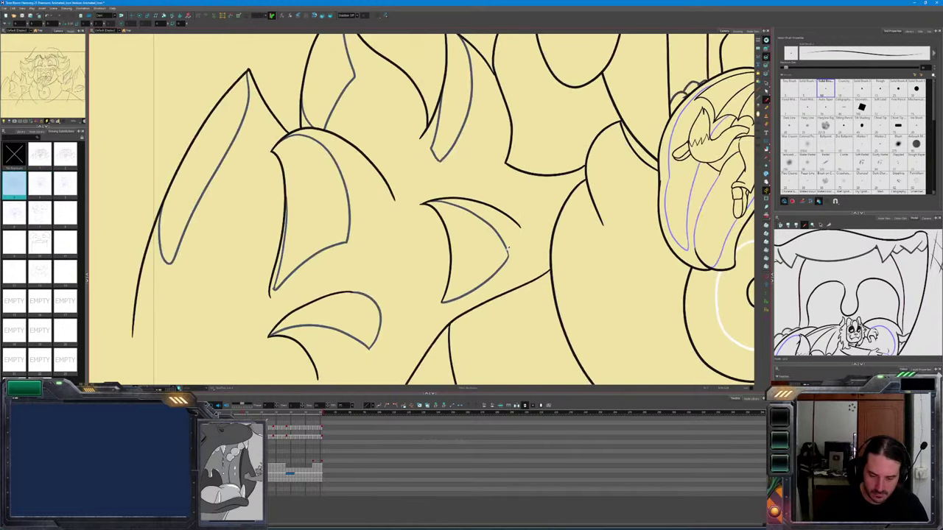
Draw the small spike's inner contour in dark blue beside the neck, tracing its lower edge and its curved side up to the tip
click(40, 184)
click(14, 184)
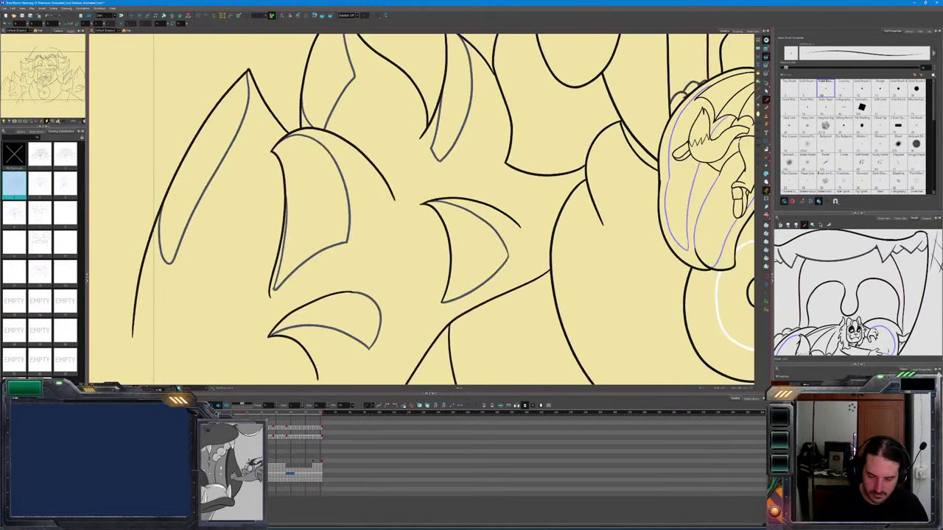
click(40, 184)
drag(508, 259, 436, 298)
click(13, 184)
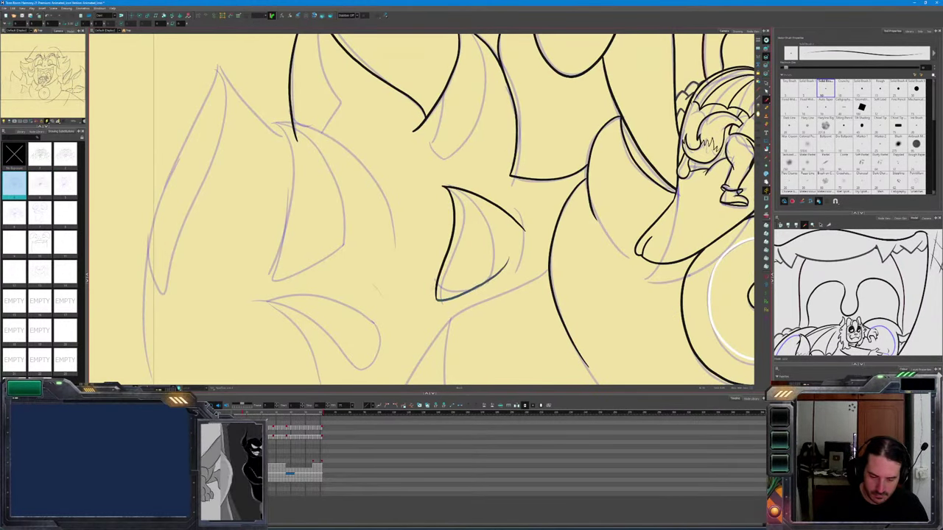
click(40, 185)
mouse_move(508, 258)
mouse_down()
mouse_move(499, 226)
mouse_move(442, 185)
mouse_up()
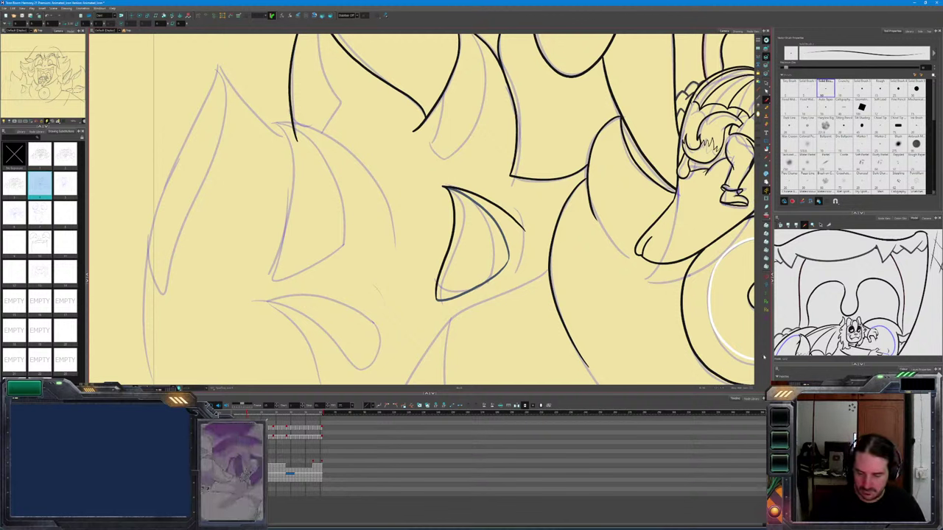
Redraw the left-hand neck and chest outline as one long curve ending beneath the round collar medallion
mouse_move(591, 360)
mouse_down()
mouse_move(595, 317)
mouse_move(487, 216)
mouse_move(385, 235)
mouse_up()
key(f)
key(period)
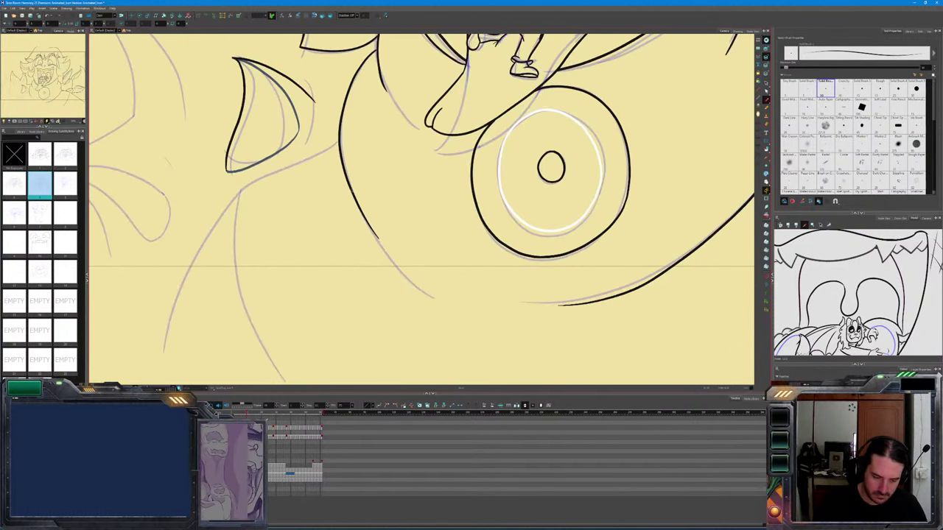
key(ctrl+z)
mouse_move(375, 51)
mouse_down()
mouse_move(383, 250)
mouse_move(523, 303)
mouse_up()
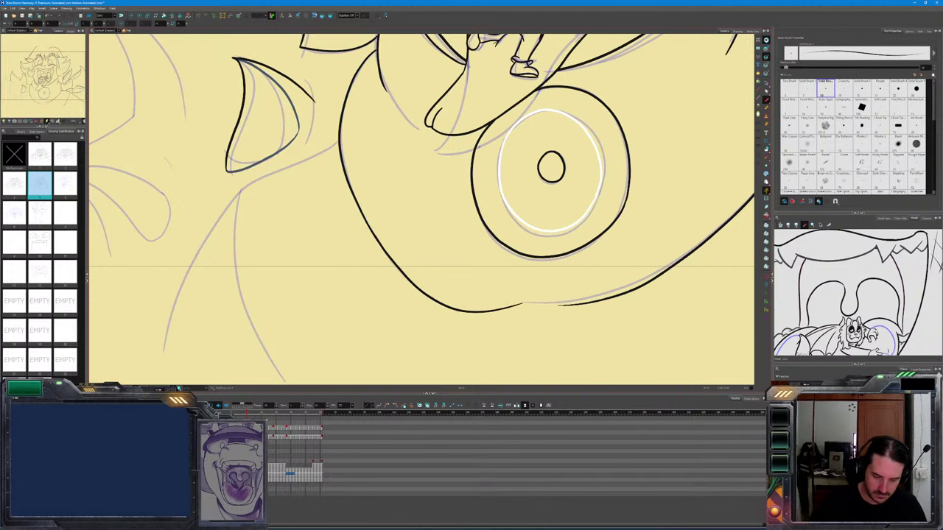
Ink the short curved inner arm line running down from the shoulder point below the small spike
drag(442, 250, 566, 266)
key(f)
key(g)
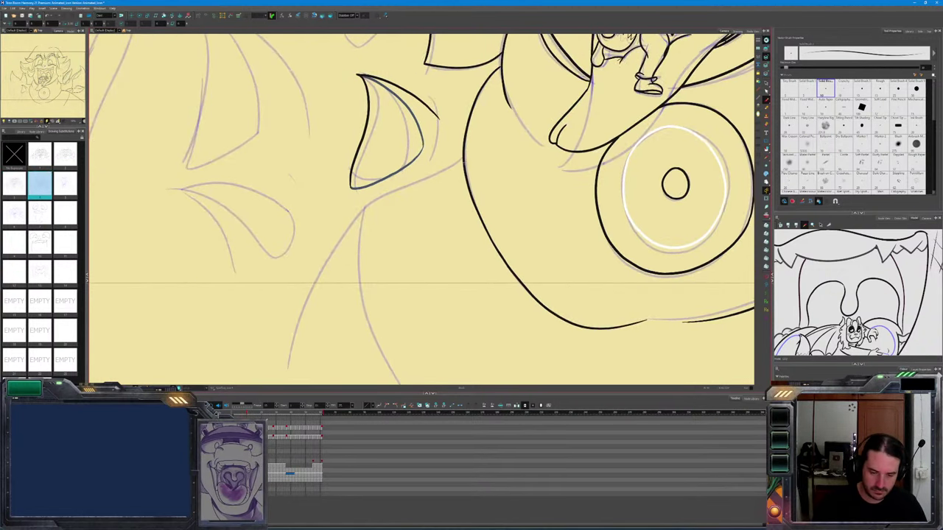
key(f)
key(g)
key(f)
key(period)
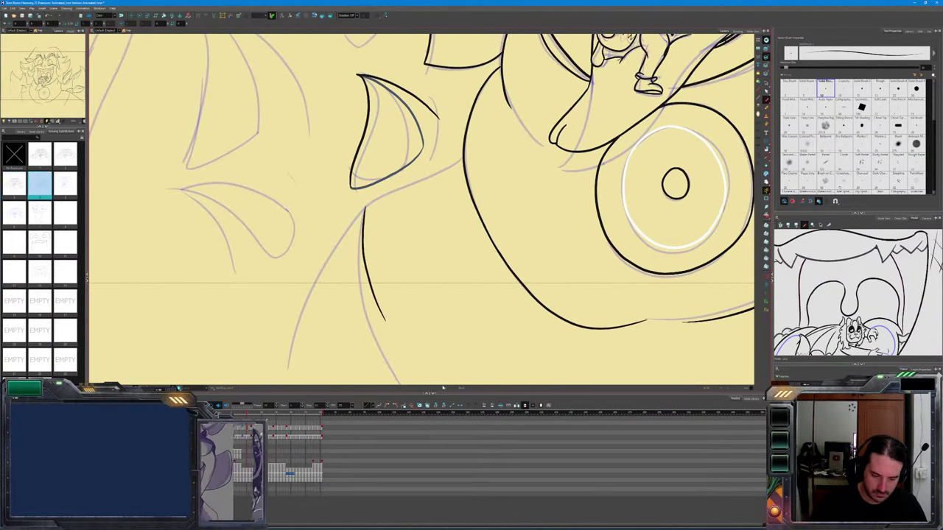
Ink the shoulder line from the neck outline through the shoulder point and down along the outer arm
key(comma)
key(period)
mouse_move(463, 158)
mouse_down()
mouse_move(353, 219)
mouse_move(282, 357)
mouse_up()
key(comma)
key(period)
drag(482, 146, 568, 201)
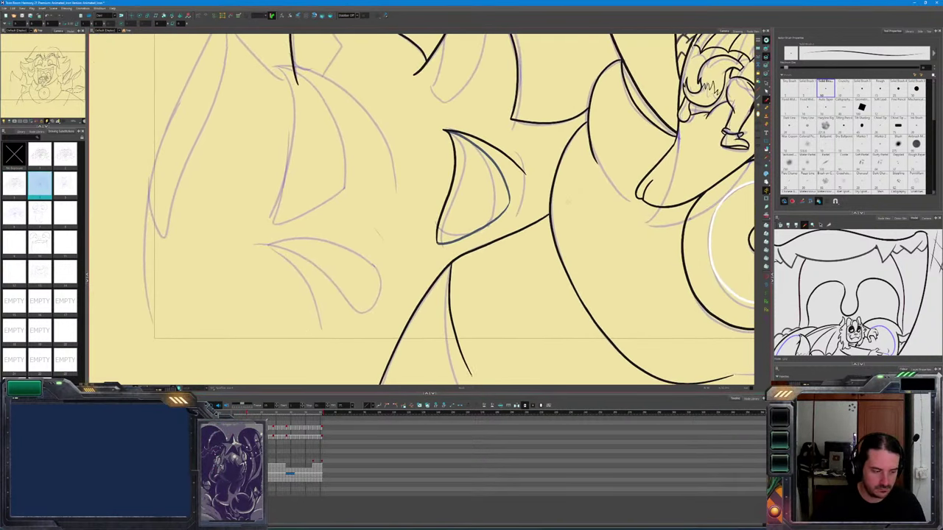
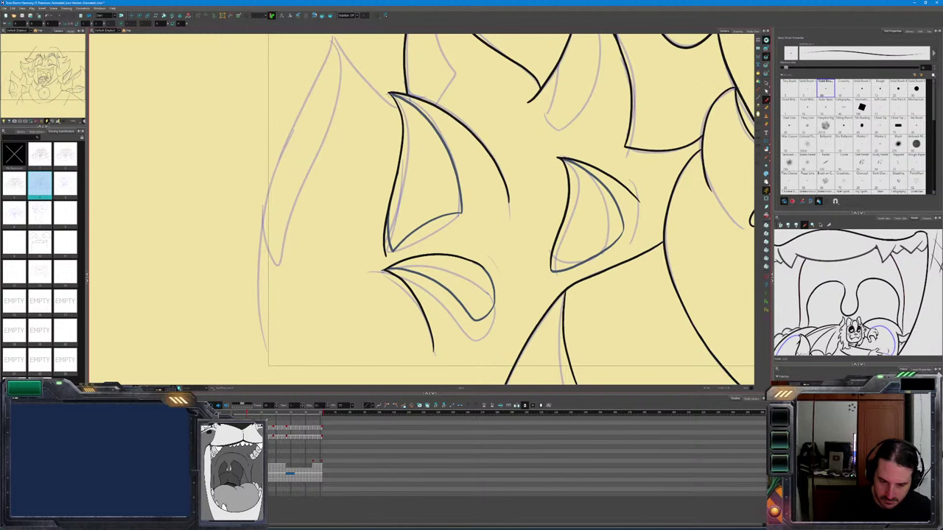
Ink both sides of the outermost tall left-hand spike, from its tip to the neighbouring spike and down its long outer edge
key(f)
key(g)
drag(420, 184, 419, 241)
key(f)
key(g)
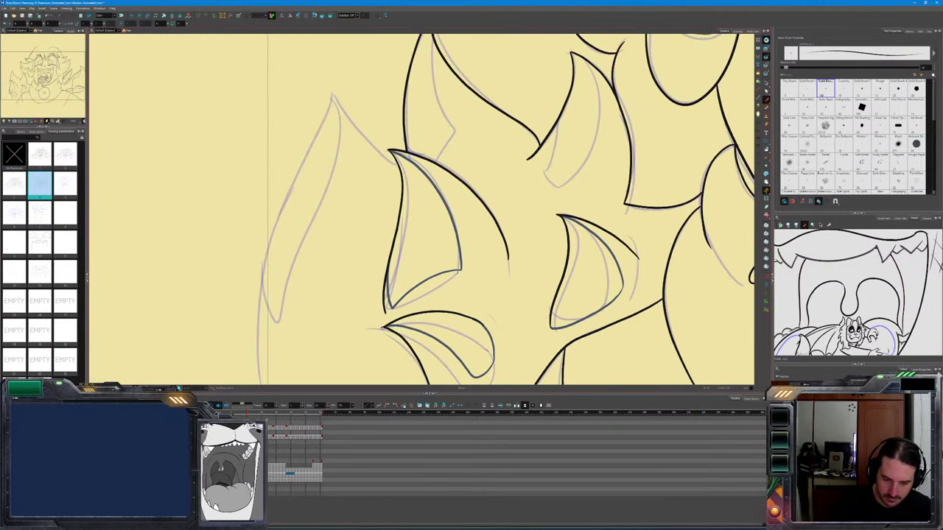
mouse_move(388, 153)
mouse_down()
mouse_move(334, 91)
mouse_move(254, 287)
mouse_move(247, 354)
mouse_up()
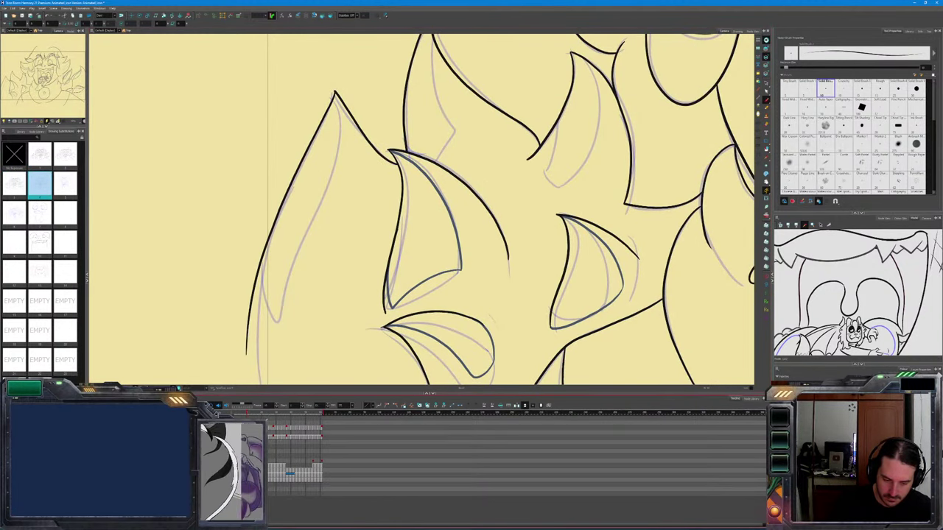
key(Return)
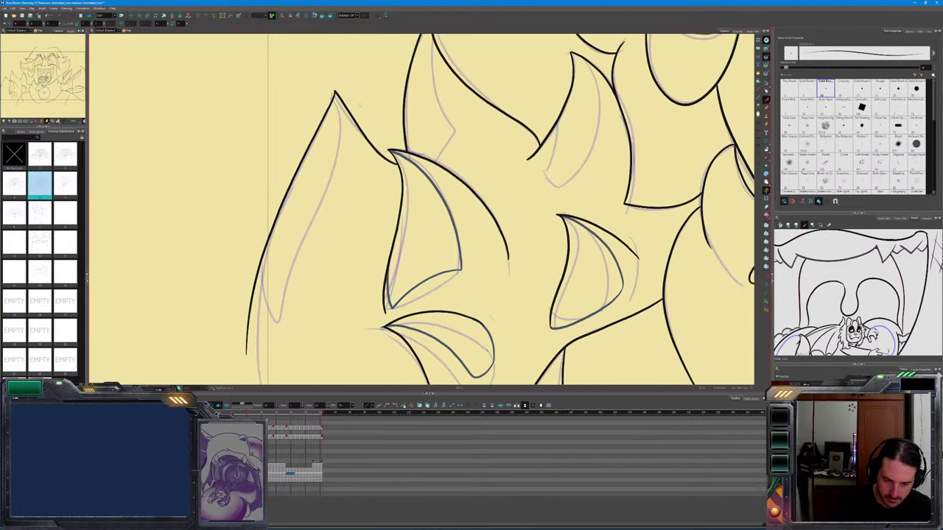
Draw the outermost tall spike's inner contour in dark blue, from its tip to a lower point and back to the outer edge
mouse_move(336, 94)
mouse_down()
mouse_move(340, 112)
mouse_move(306, 243)
mouse_move(268, 319)
mouse_move(270, 238)
mouse_up()
key(f)
key(.)
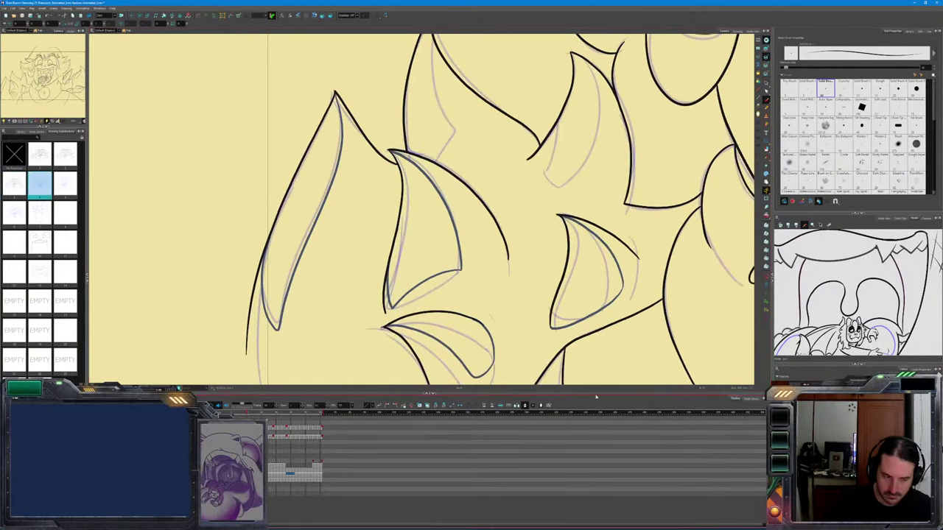
Examine the inked left-hand spikes and the whole character against the finished previous frame
key(f)
key(g)
drag(693, 348, 539, 273)
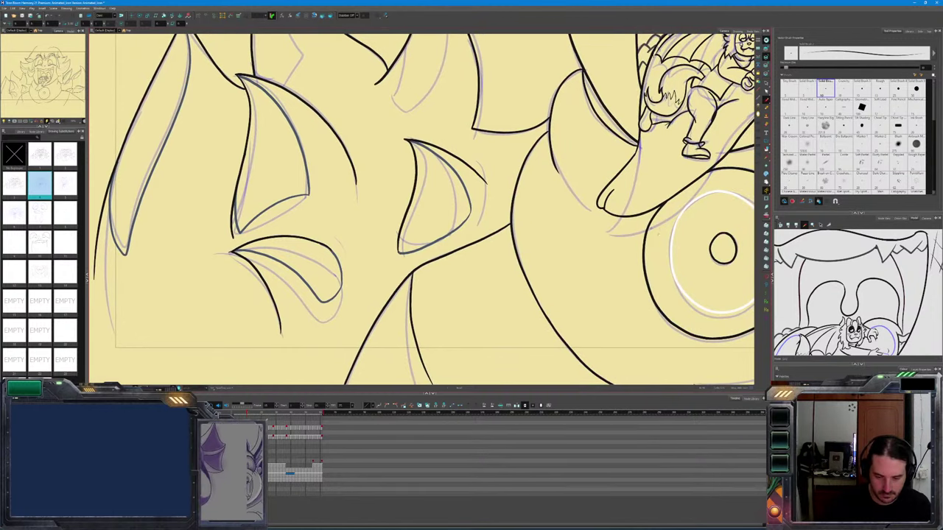
drag(628, 243, 516, 290)
scroll(582, 267, down, 2)
key(f)
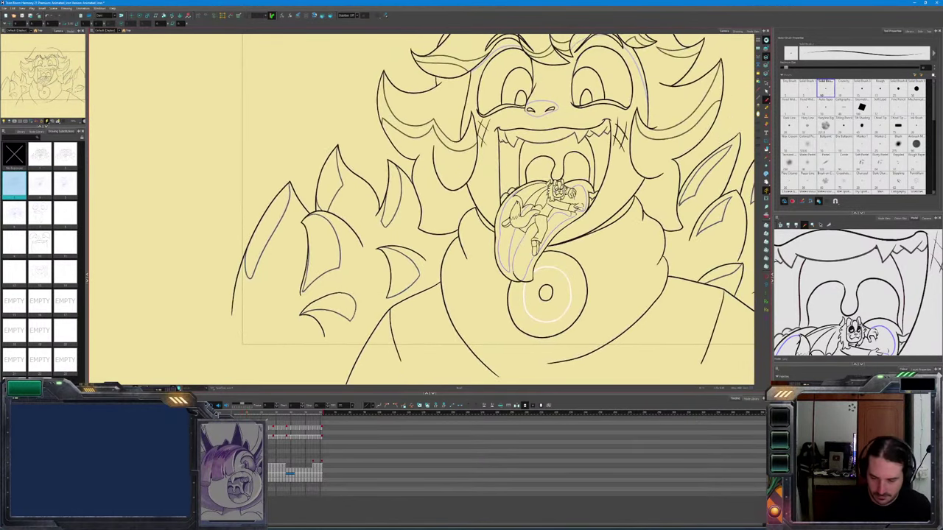
key(g)
scroll(592, 190, up, 1)
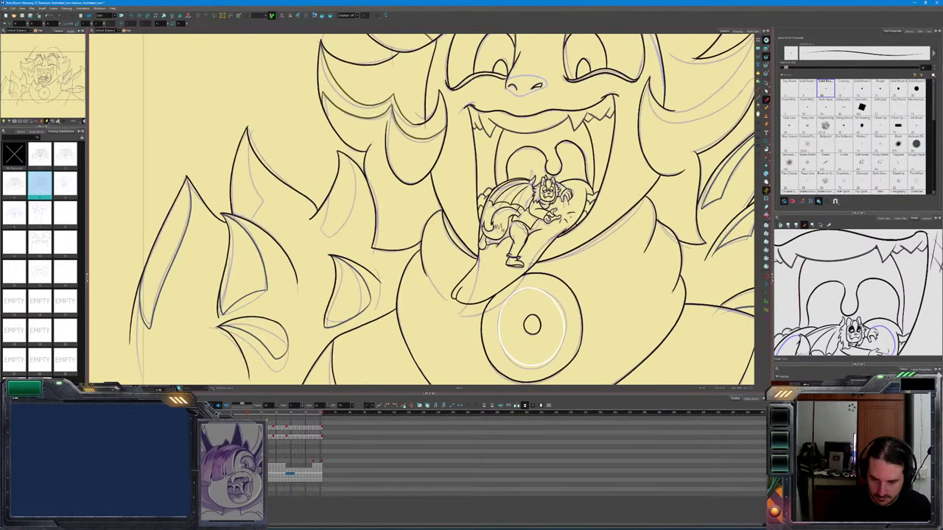
scroll(526, 213, up, 3)
scroll(526, 214, up, 2)
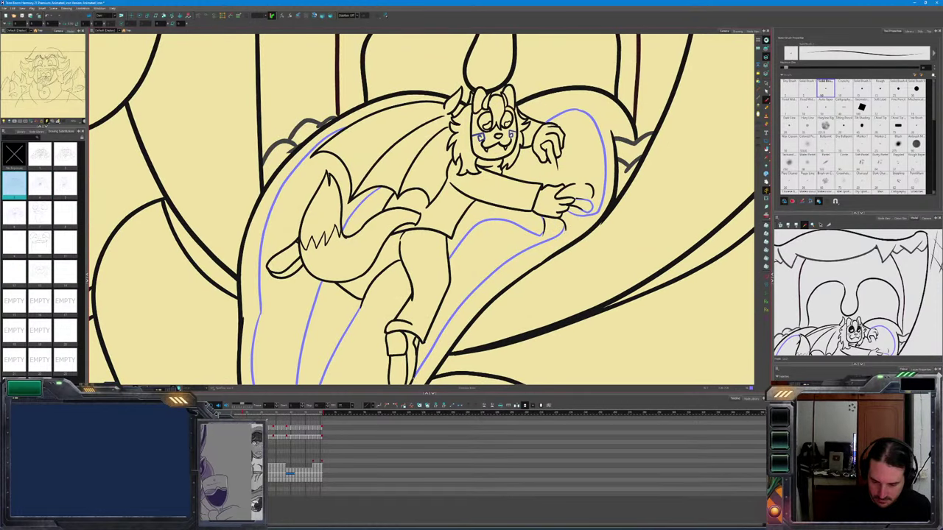
Draw a blue inner tongue line from below the small character's outstretched hand to the black line at the thigh, redoing the first stroke
drag(563, 231, 581, 192)
key(g)
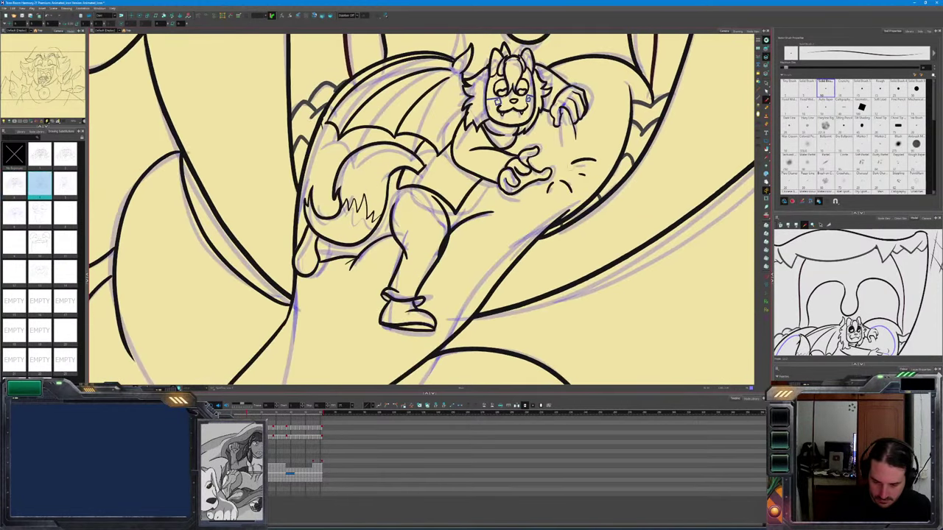
key(f)
key(g)
key(f)
key(g)
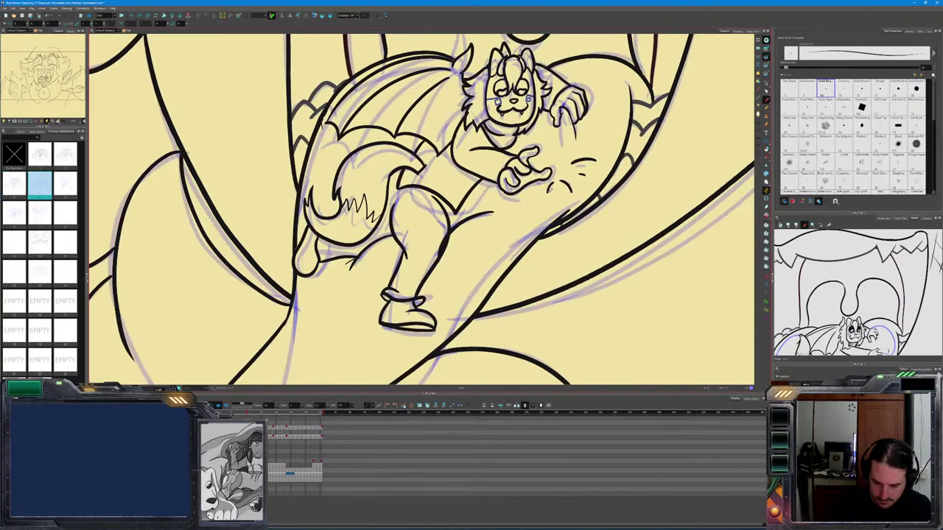
mouse_move(554, 190)
mouse_down()
mouse_move(534, 209)
mouse_move(484, 213)
mouse_up()
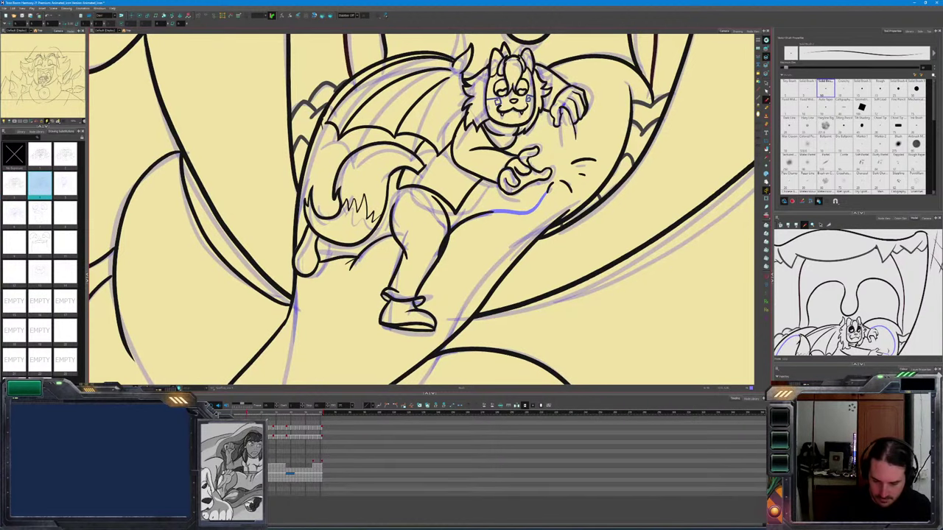
key(ctrl+z)
key(f)
key(g)
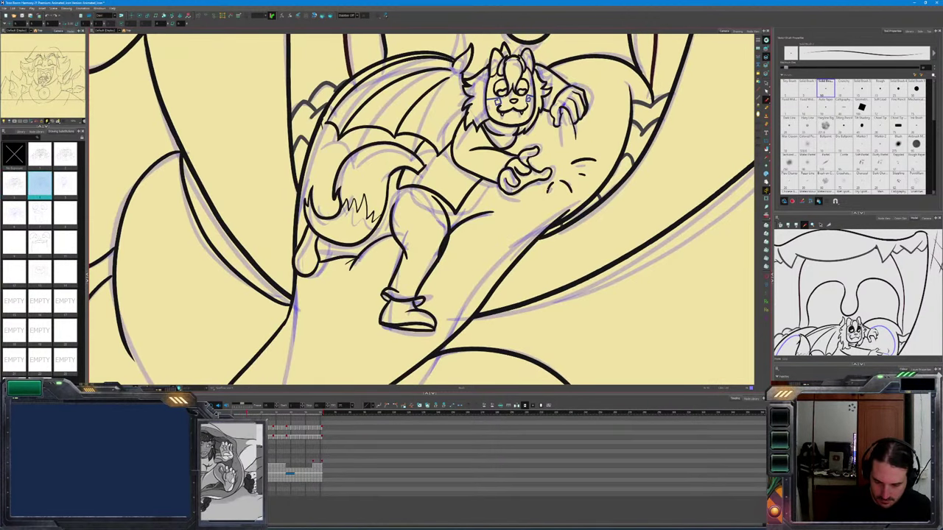
drag(540, 195, 482, 213)
key(period)
key(comma)
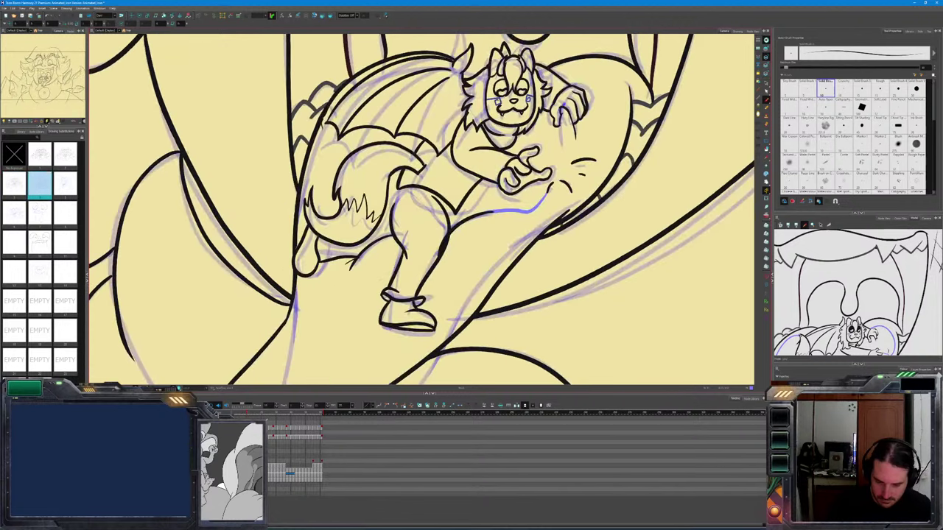
Draw two blue inner tongue lines from the small character's shoe and rear thigh, converging at the crease near the tongue tip
key(f)
key(g)
mouse_move(393, 324)
mouse_down()
mouse_move(443, 185)
mouse_move(433, 219)
mouse_move(373, 239)
mouse_move(280, 291)
mouse_up()
key(f)
key(g)
key(period)
key(comma)
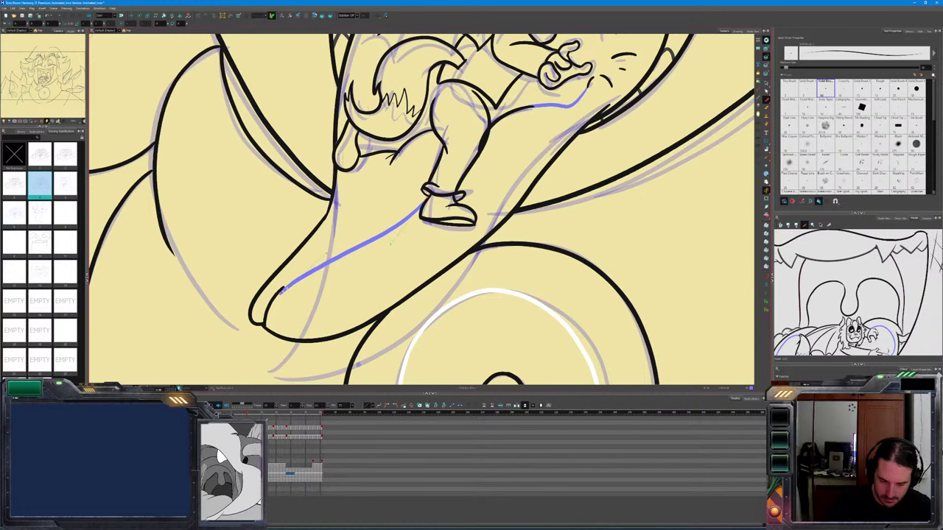
key(period)
key(comma)
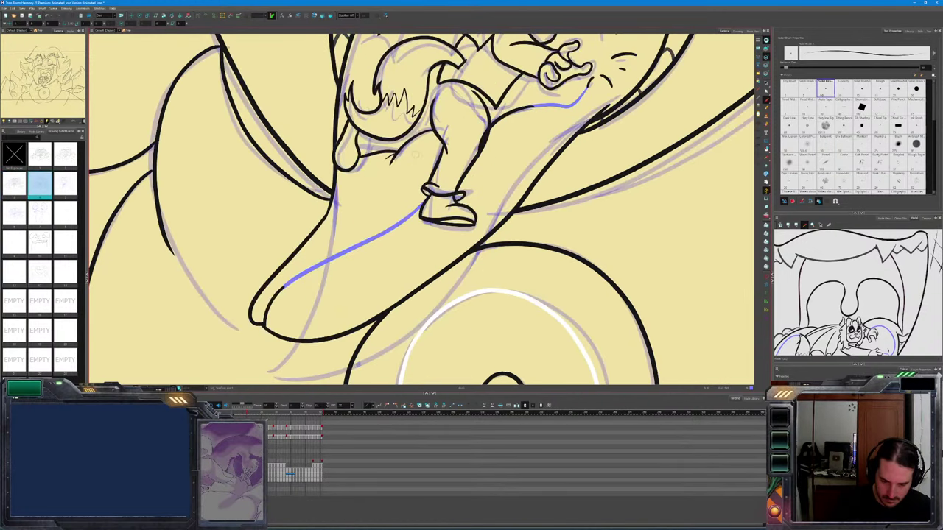
drag(431, 139, 284, 285)
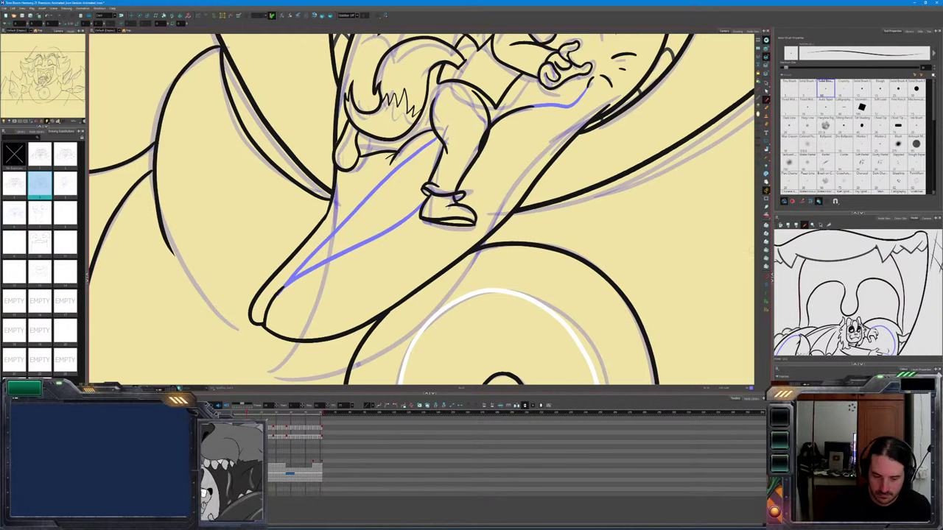
Draw the blue inner tongue contour from the tip crease around the tongue tip and along the lower edge to the shoe
key(f)
key(g)
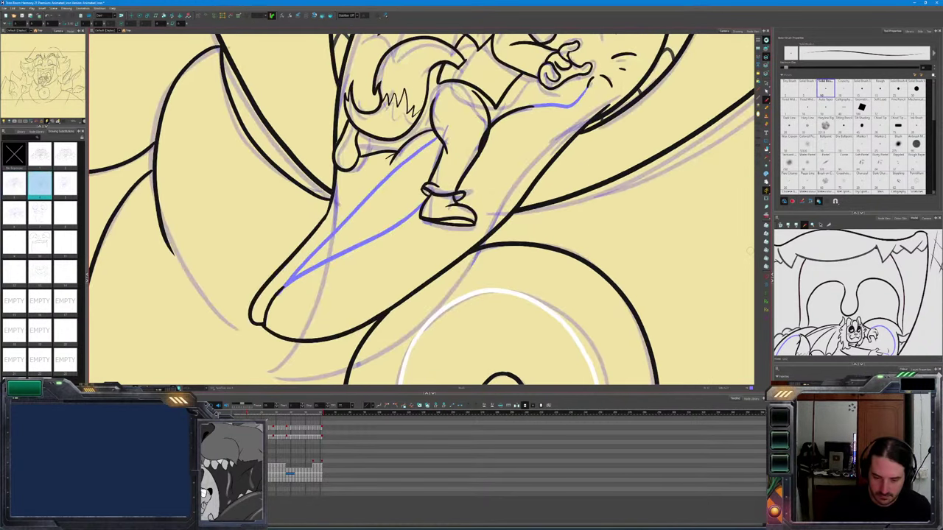
key(f)
key(period)
key(comma)
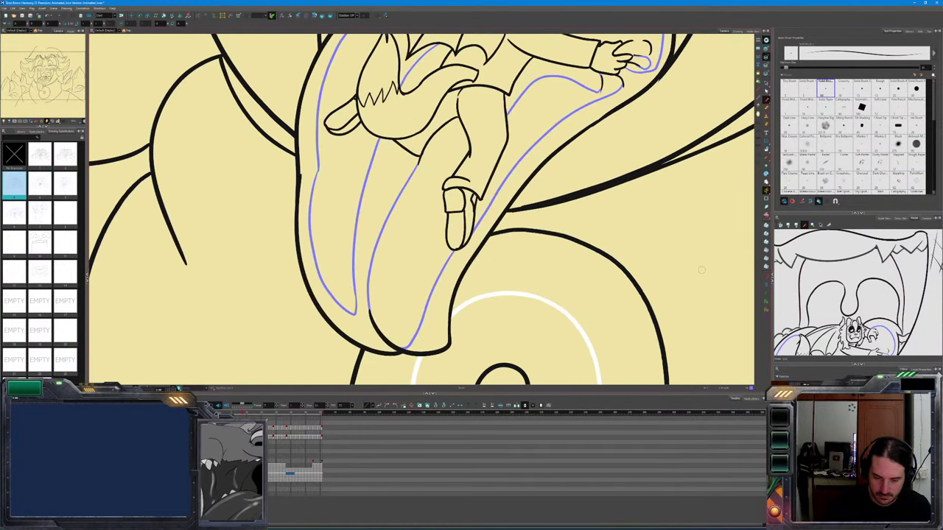
key(period)
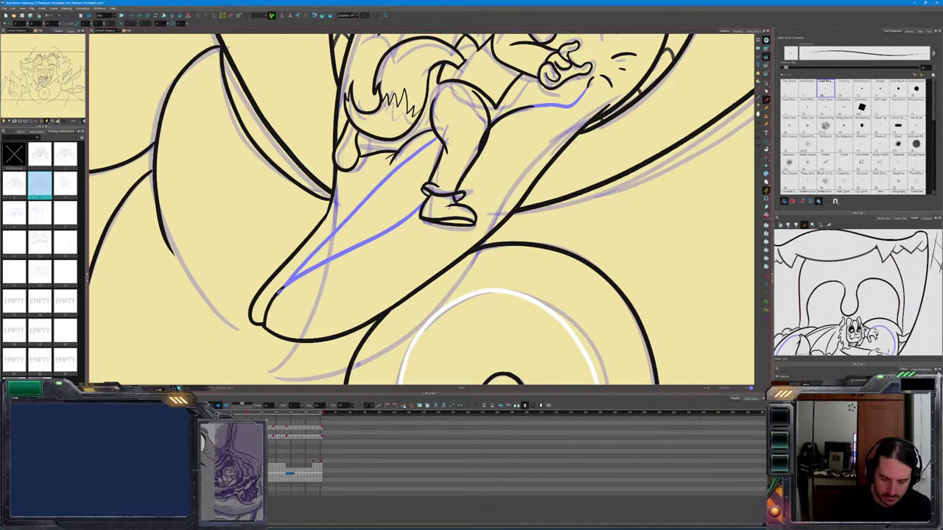
mouse_move(278, 291)
mouse_down()
mouse_move(302, 325)
mouse_move(356, 314)
mouse_move(479, 223)
mouse_up()
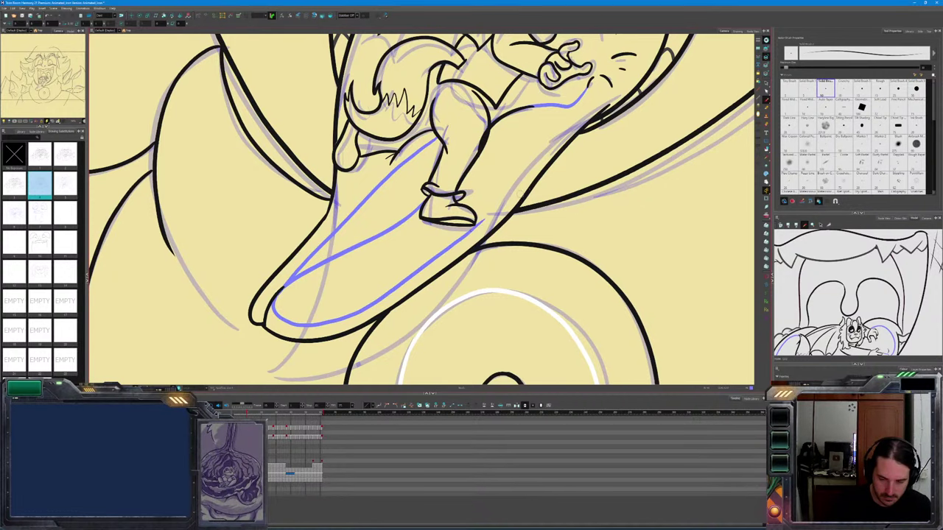
key(comma)
key(period)
Extend the blue inner contour along the tongue's lower edge from the small character's hand to the shoe, cleaning up the join
drag(520, 193, 497, 255)
key(comma)
key(period)
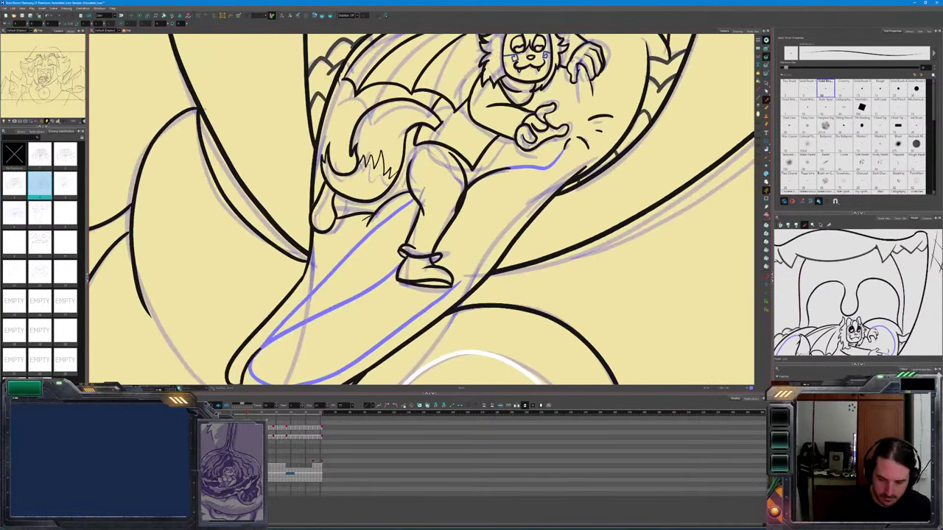
mouse_move(567, 136)
mouse_down()
mouse_move(591, 162)
mouse_move(510, 224)
mouse_move(460, 280)
mouse_up()
key(period)
key(comma)
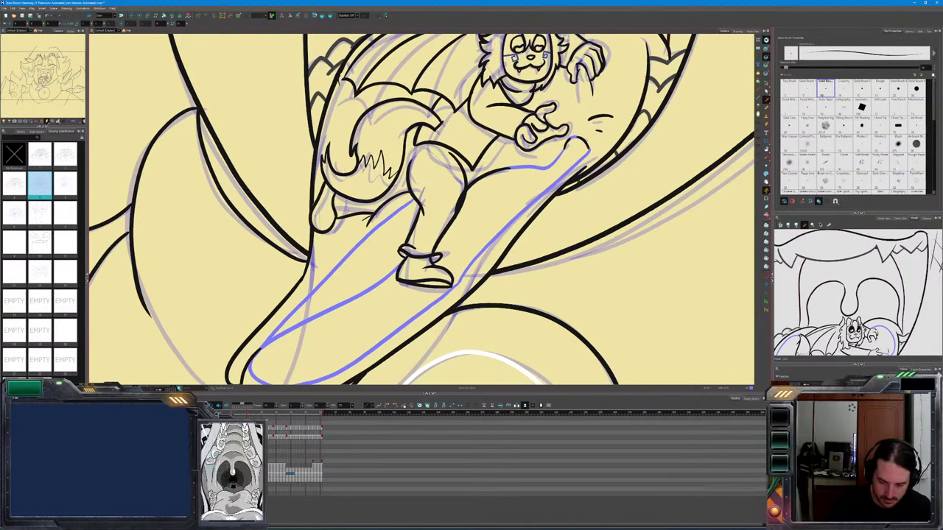
key(ctrl+z)
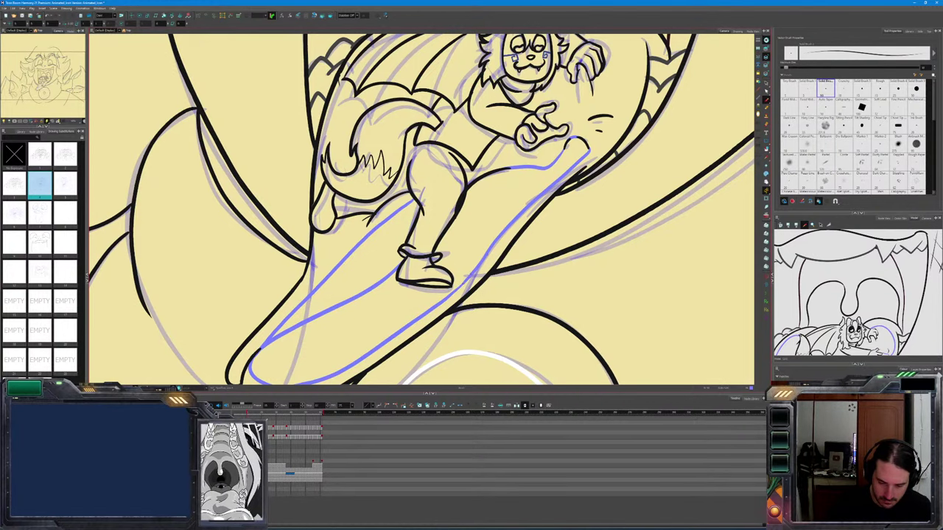
Draw the blue inner tongue lines under the small character's rear foot and thigh, meeting in a point at the tongue's left-hand edge
drag(442, 243, 479, 232)
key(f)
key(g)
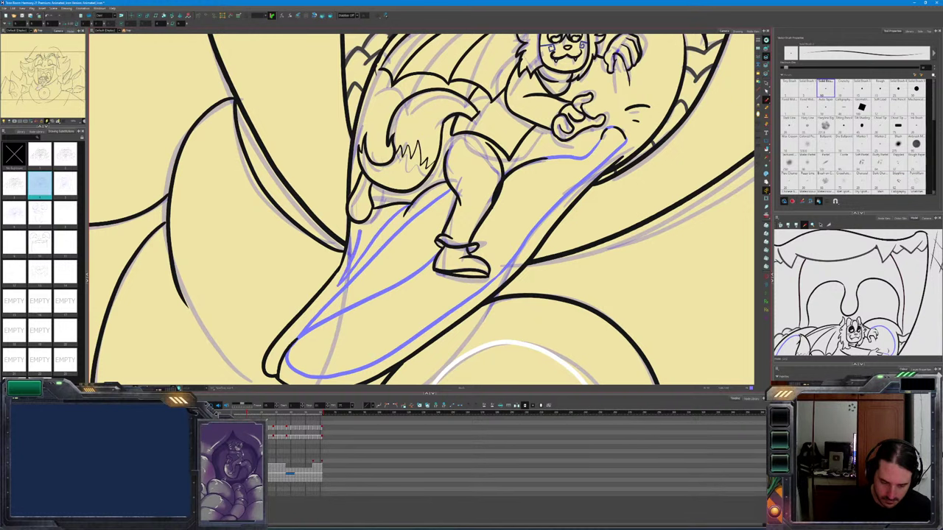
key(f)
key(g)
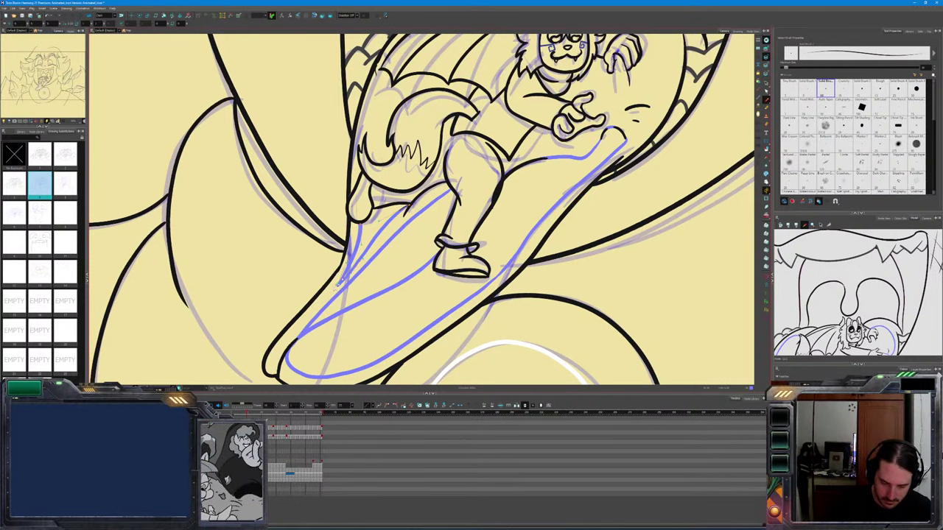
key(alt+b)
key(f)
key(g)
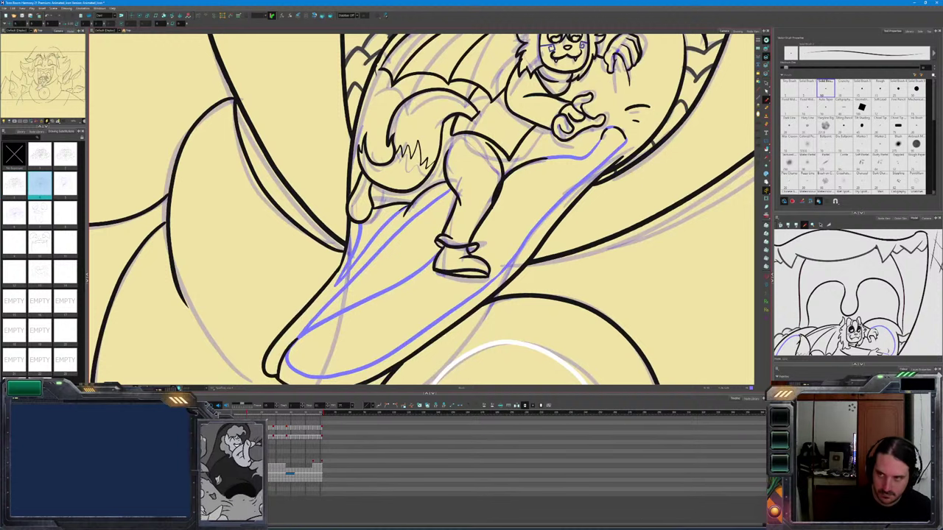
Draw the blue inner contour over the rounded back of the tongue behind the small character's hands, using the previous frame as a guide
key(f)
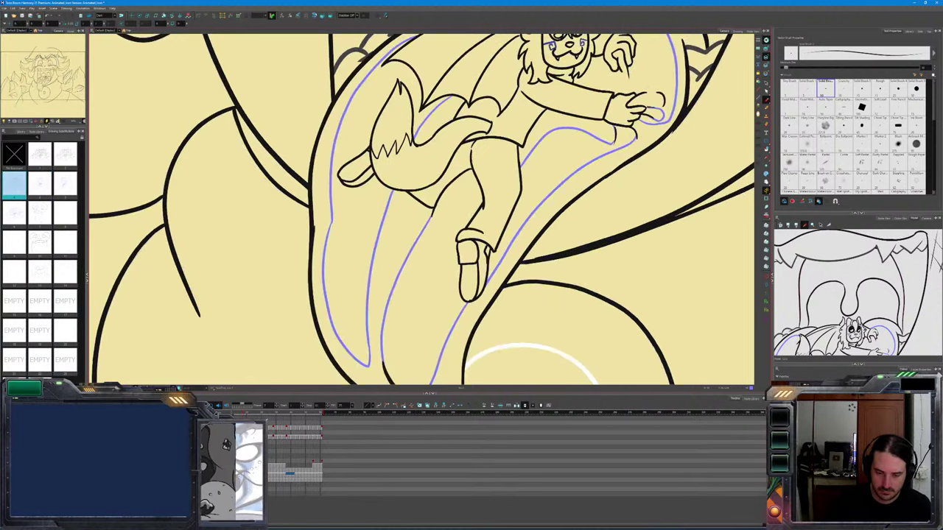
key(g)
drag(471, 169, 426, 294)
key(f)
key(g)
key(f)
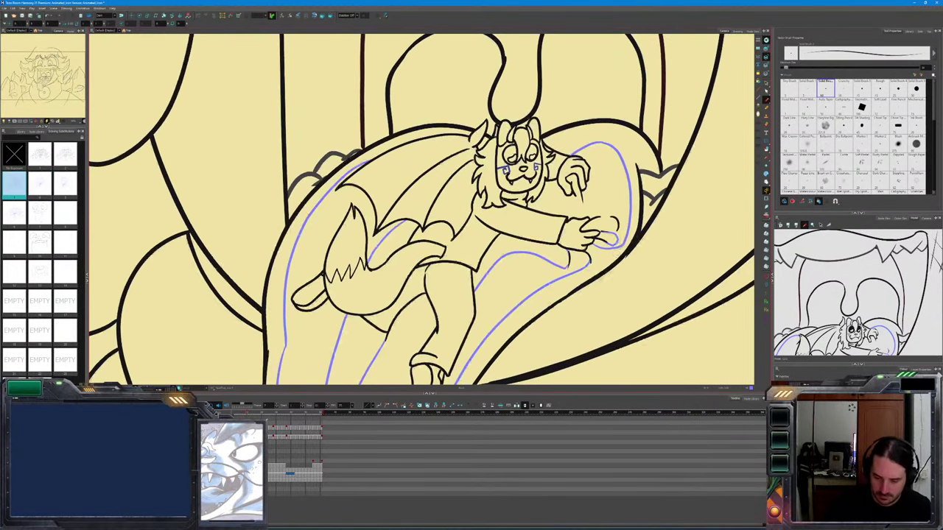
key(g)
key(f)
key(g)
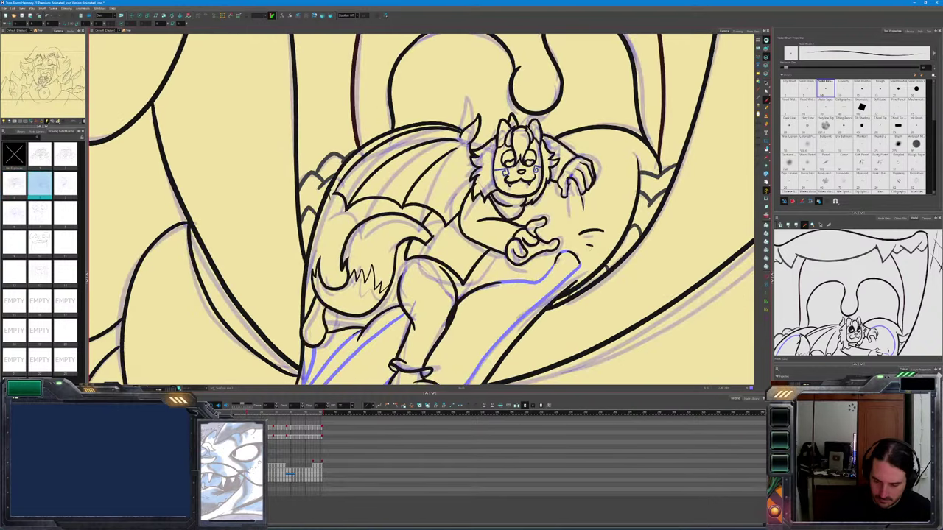
key(f)
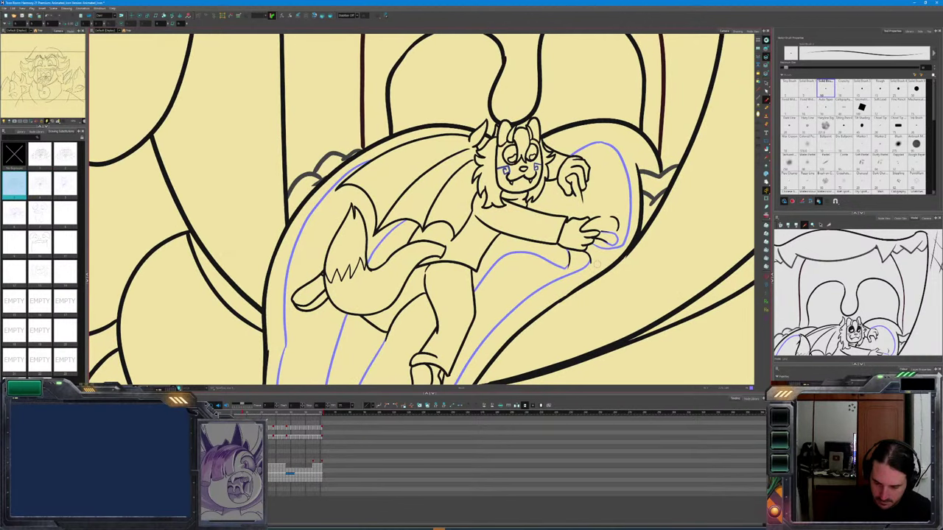
key(g)
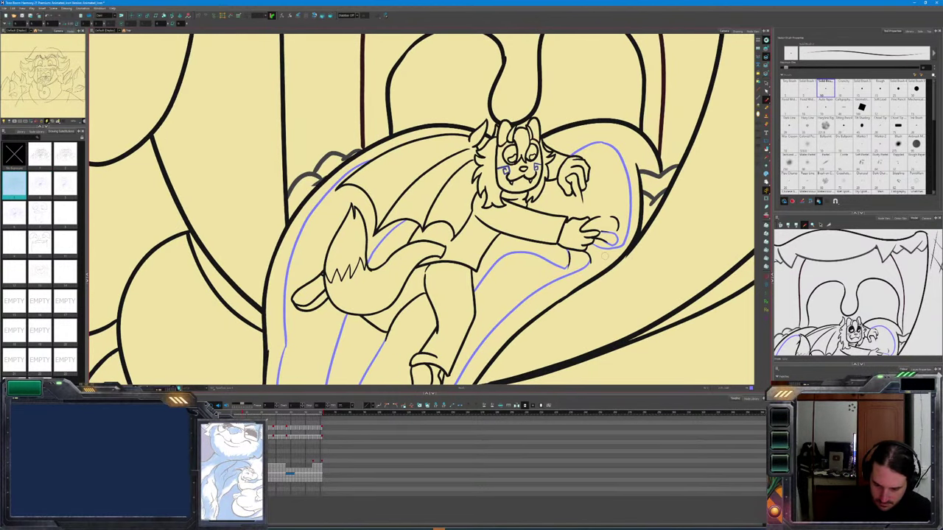
key(g)
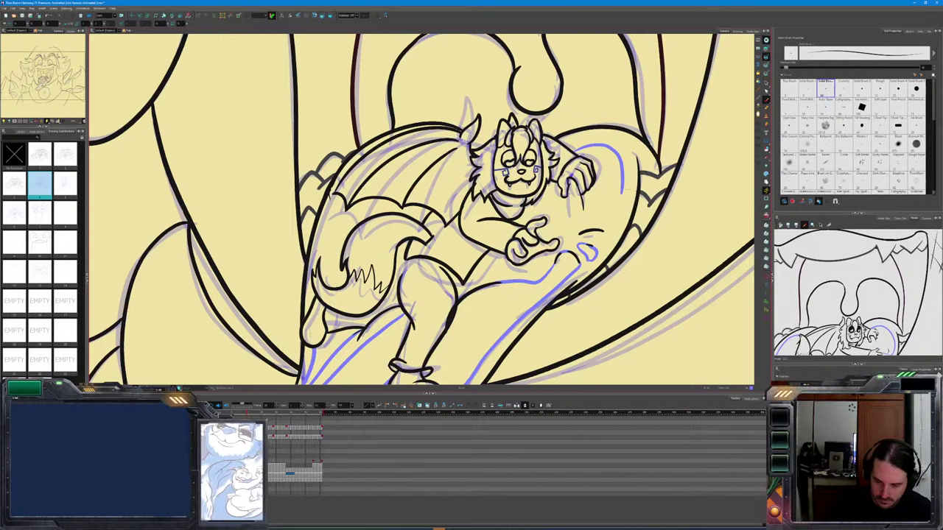
drag(622, 193, 629, 189)
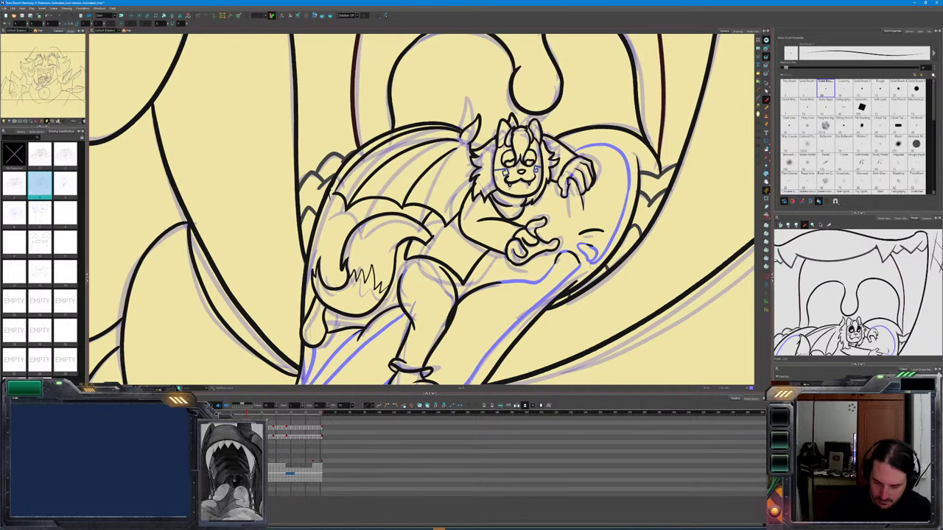
Close the blue inner contour around the tongue's raised back edge down to the small character's outstretched hand
key(f)
key(bracketright)
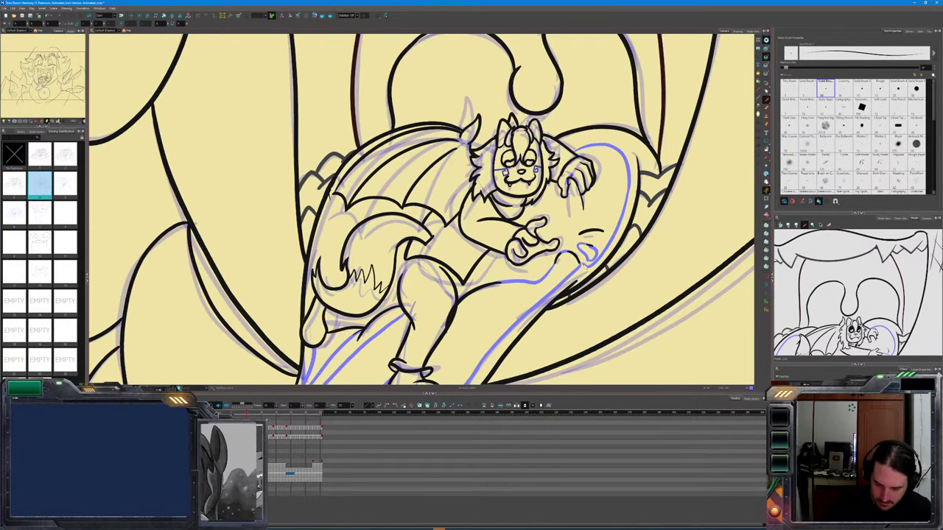
key(bracketleft)
key(bracketright)
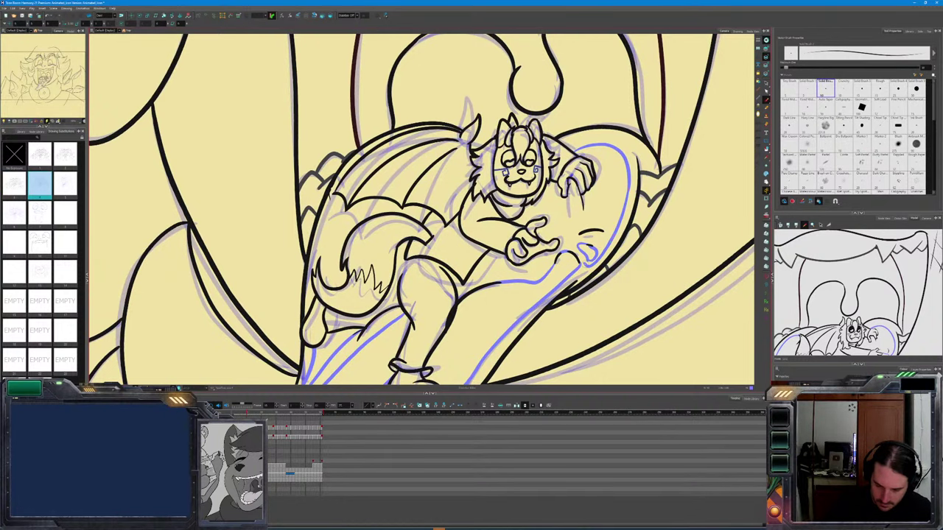
key(bracketleft)
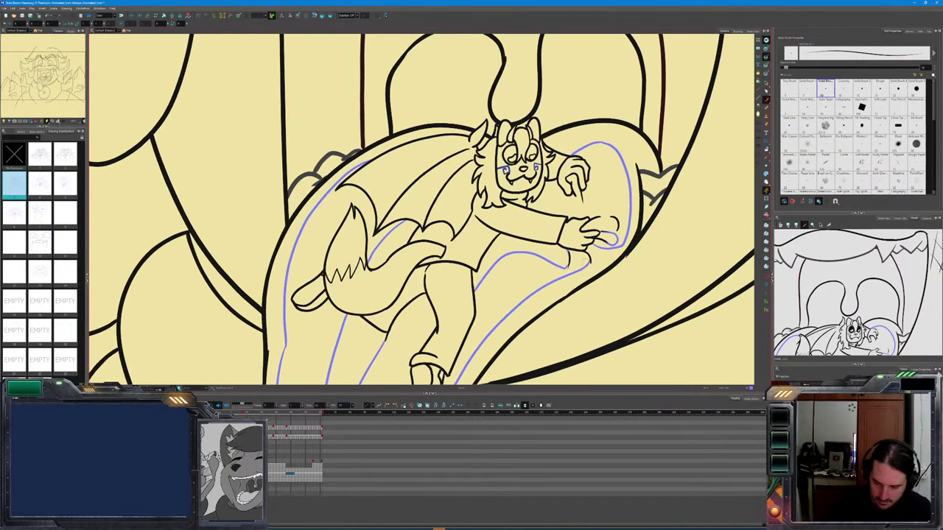
key(g)
key(f)
key(g)
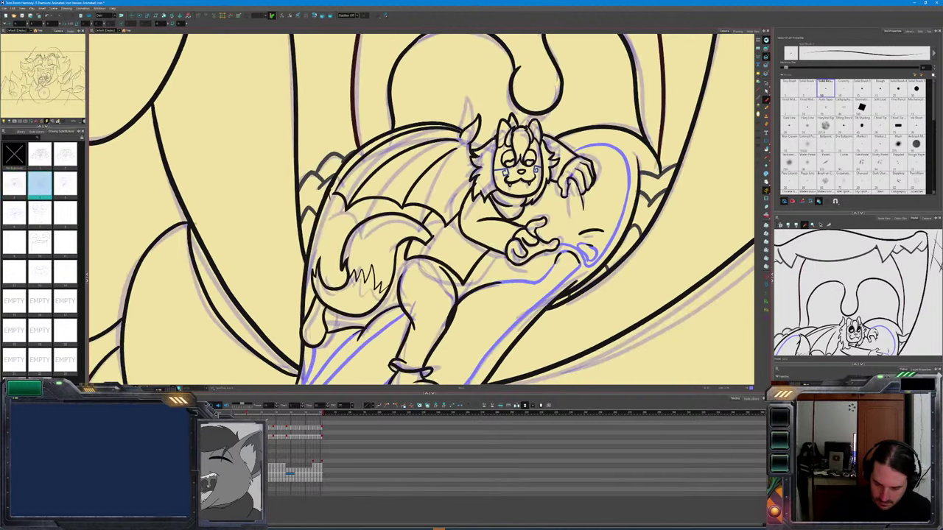
Flip between neighbouring frames to check how the tongue's blue inner contours move around the small character
key(f)
key(bracketright)
key(bracketleft)
key(bracketright)
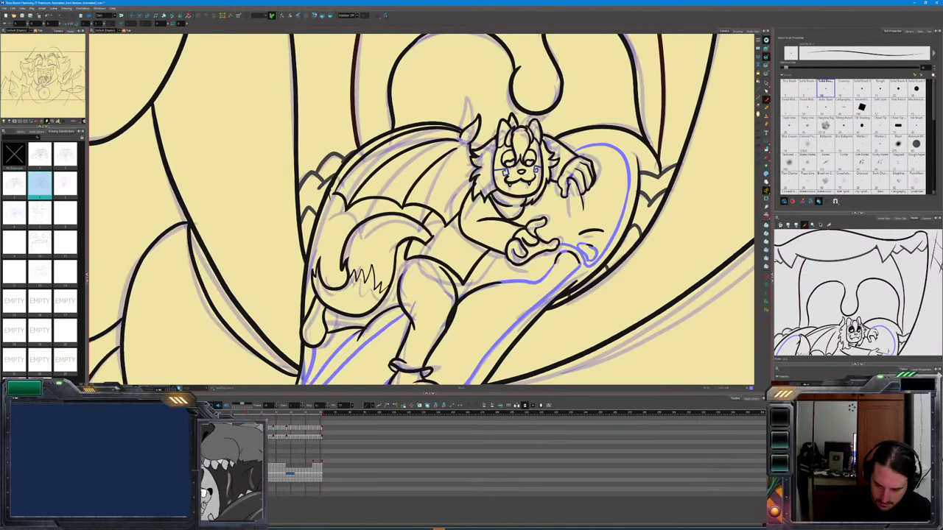
key(bracketleft)
key(bracketright)
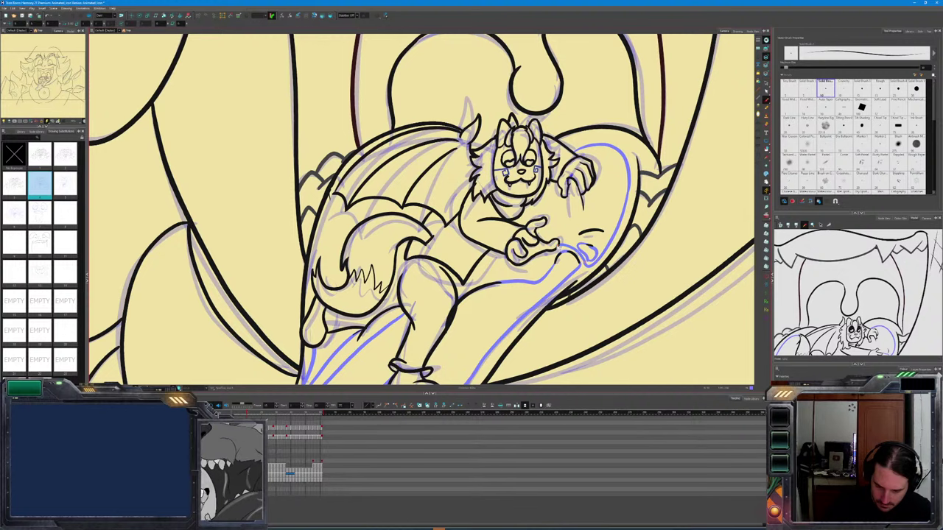
key(f)
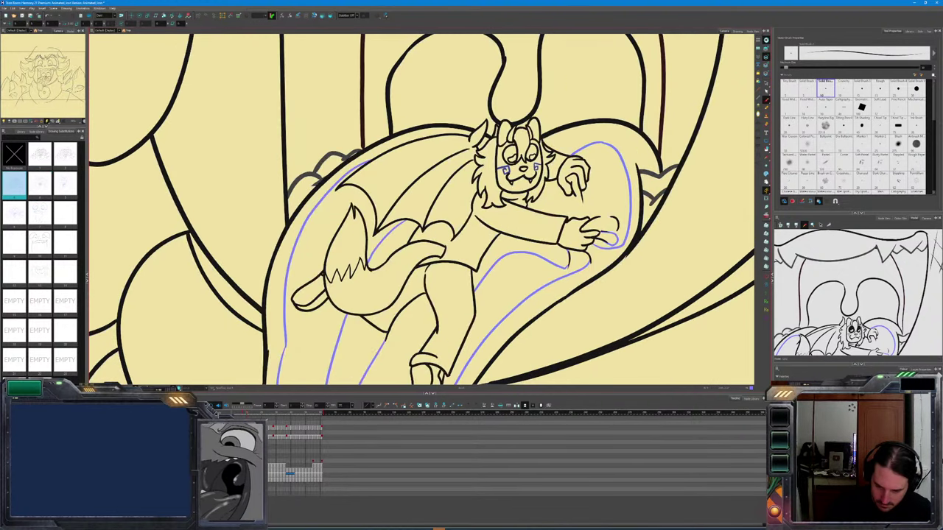
key(g)
key(f)
key(g)
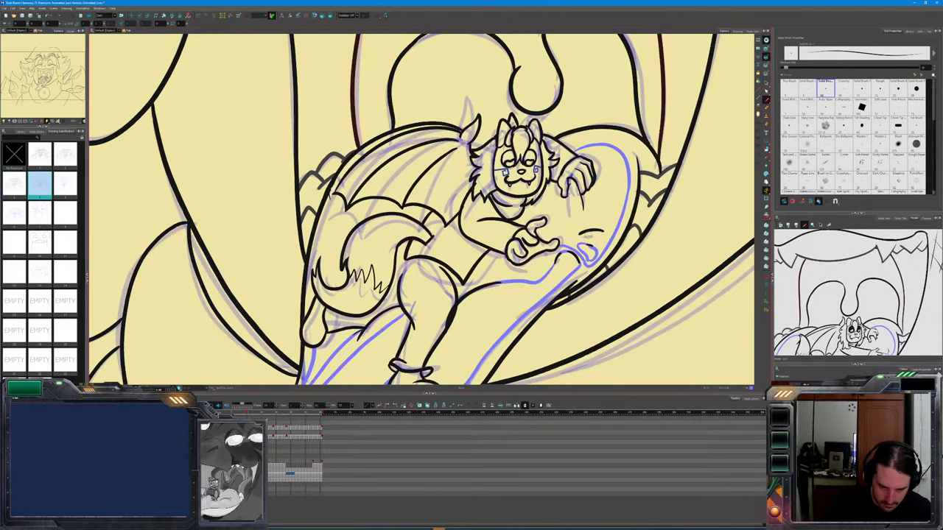
key(bracketleft)
key(bracketright)
key(bracketleft)
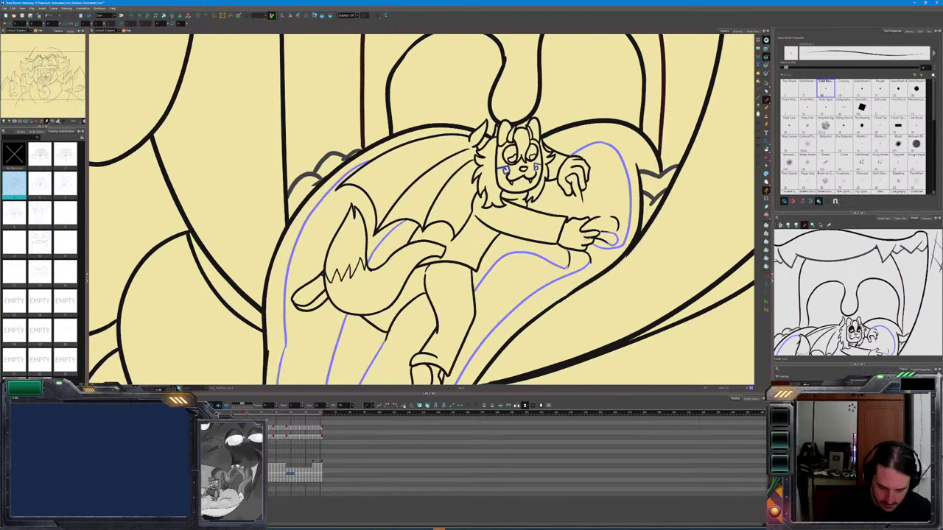
key(bracketright)
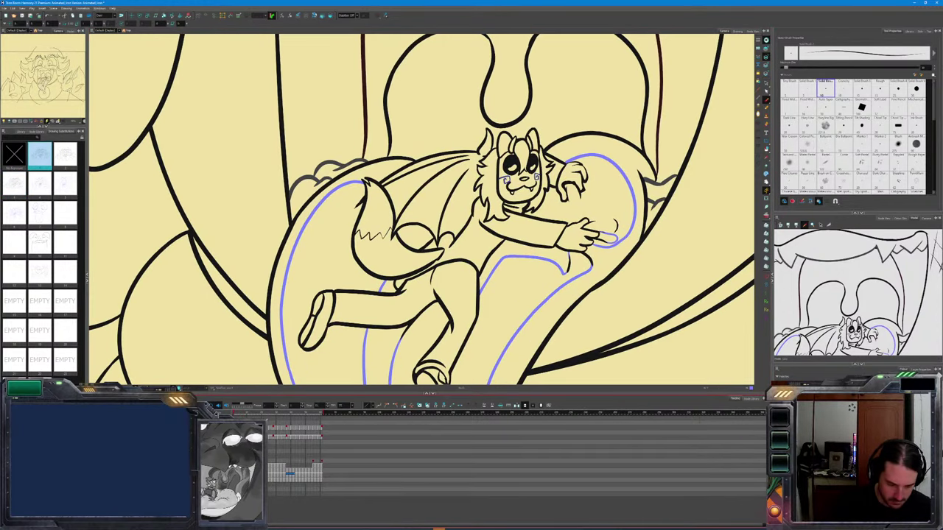
key(bracketleft)
key(bracketright)
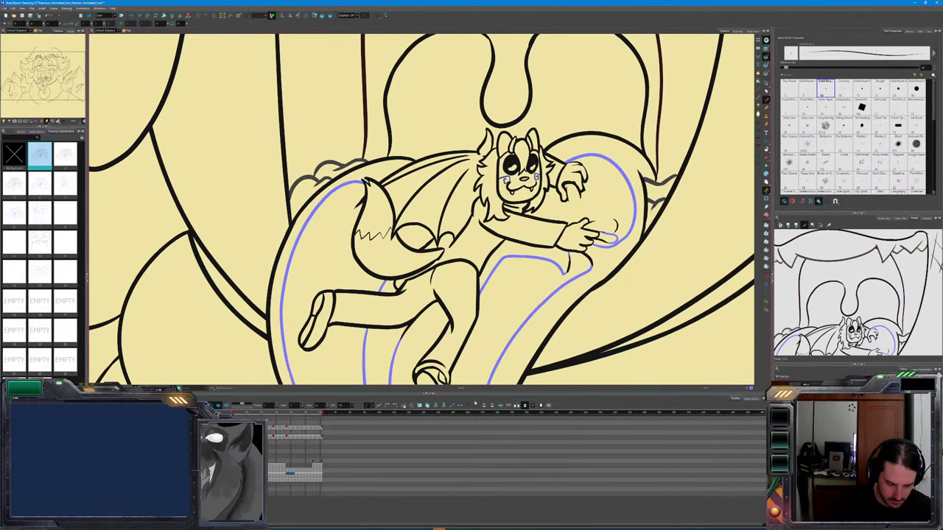
key(bracketright)
key(bracketright)
key(bracketright)
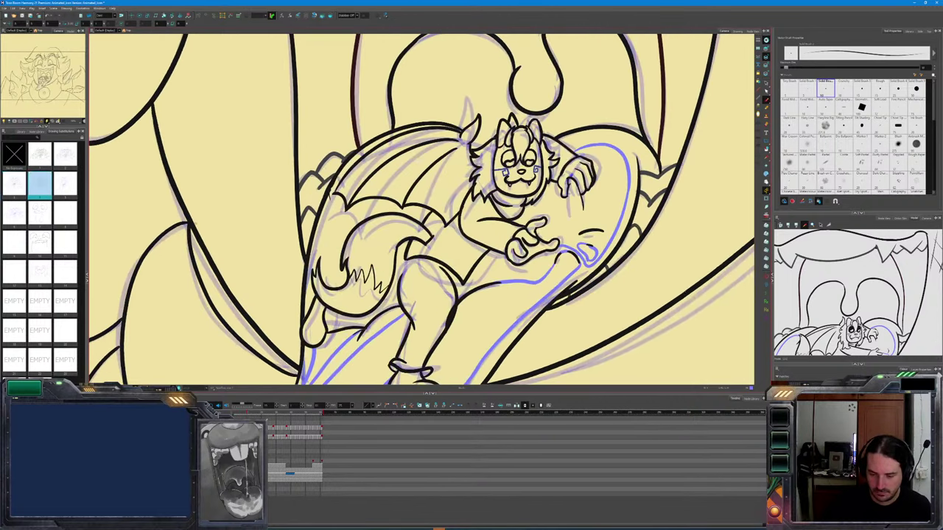
key(bracketleft)
key(bracketright)
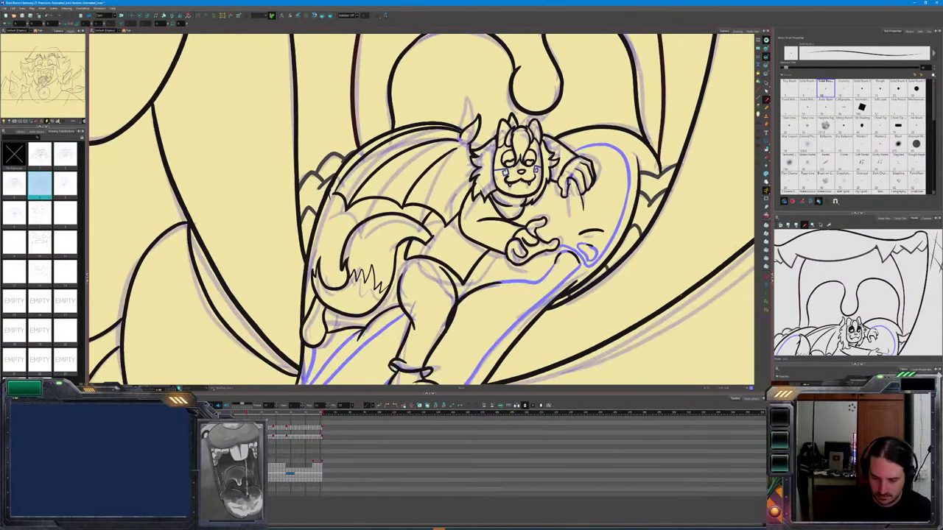
key(g)
key(f)
key(f)
key(g)
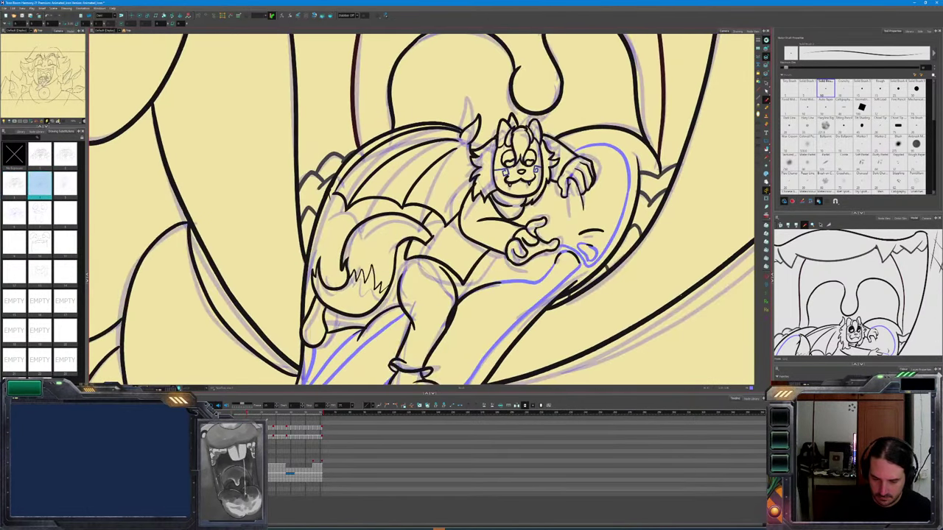
key(f)
key(f)
key(g)
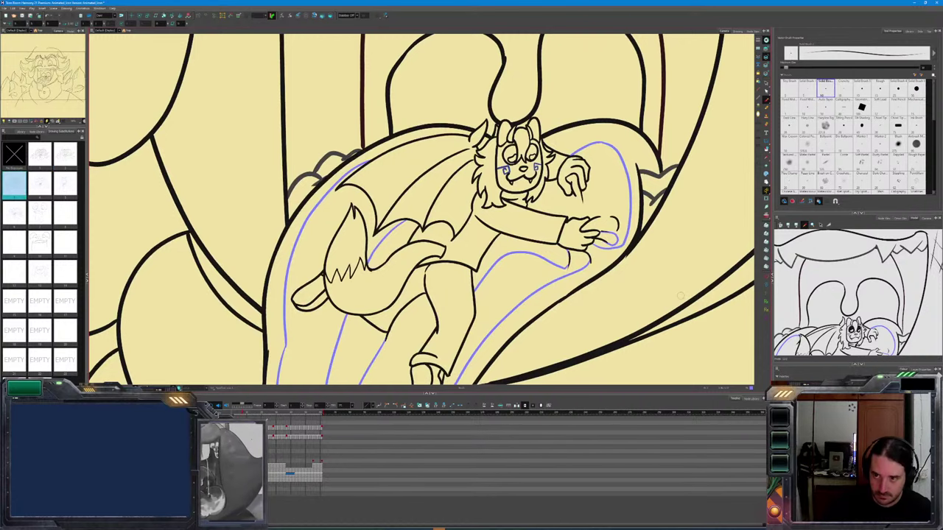
key(g)
key(f)
Review the whole large character across the finished frames and advance to the next rough drawing
scroll(682, 298, down, 6)
key(f)
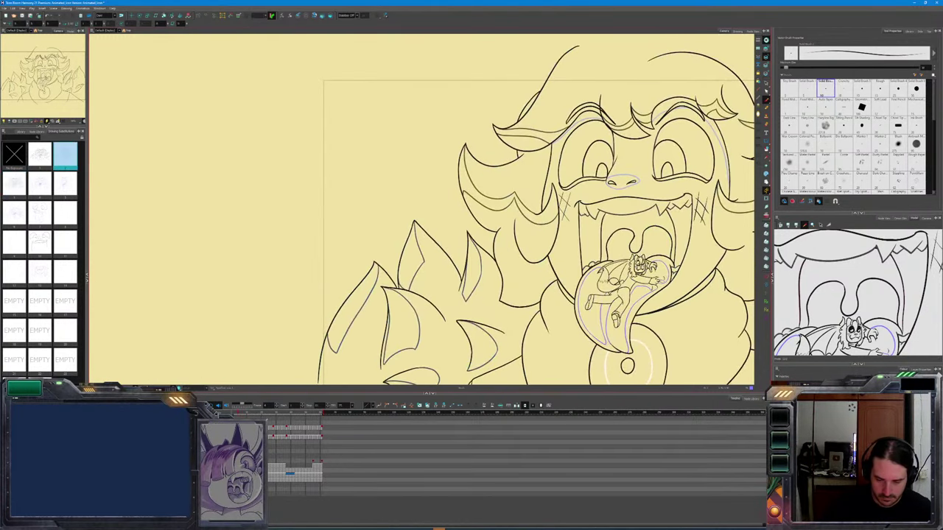
key(g)
key(g)
key(g)
drag(626, 243, 465, 204)
key(f)
key(f)
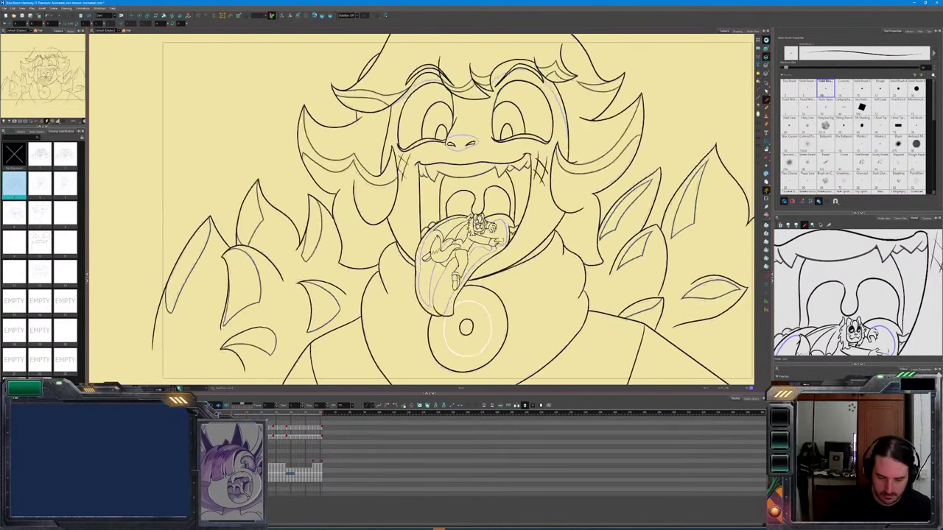
key(g)
key(bracketright)
key(bracketleft)
key(bracketright)
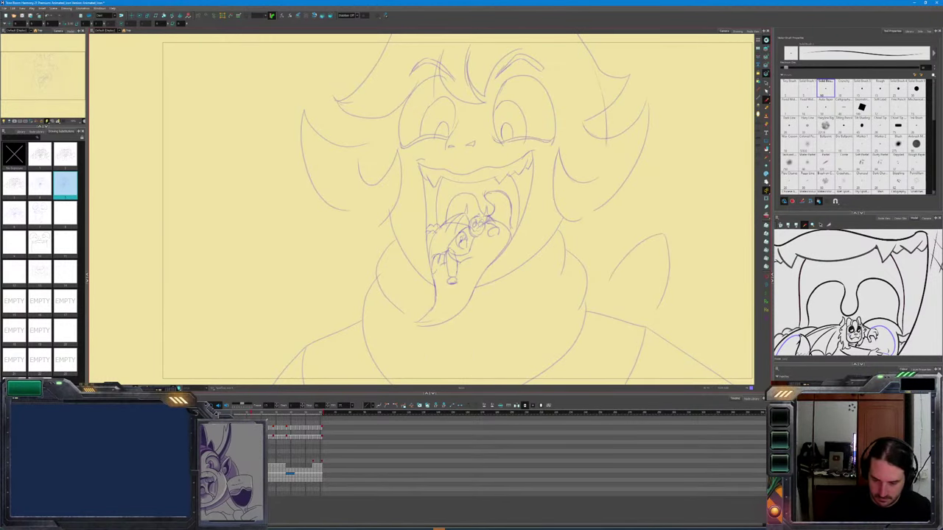
Sketch the rough spike beside the large character's left-hand cheek fur, with its tip, both sides and base, matching the preceding frame
key(bracketleft)
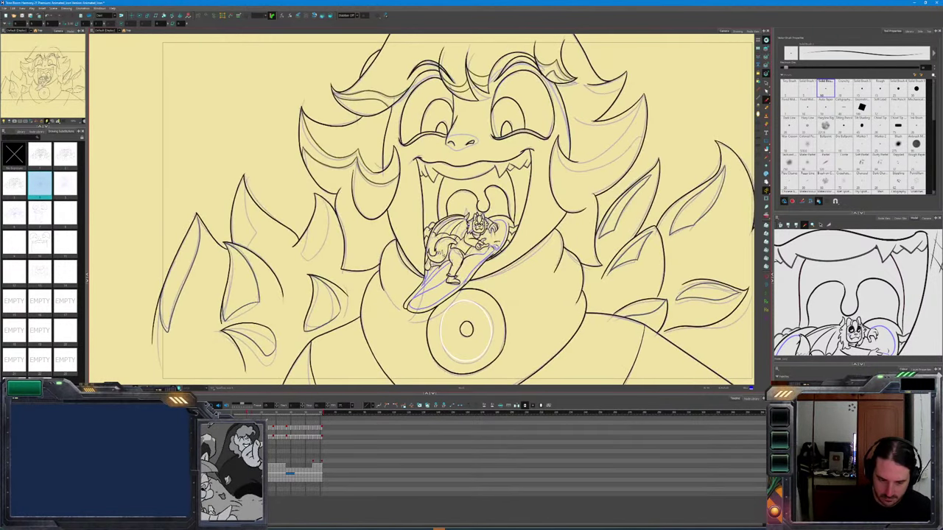
key(bracketright)
key(bracketleft)
key(bracketright)
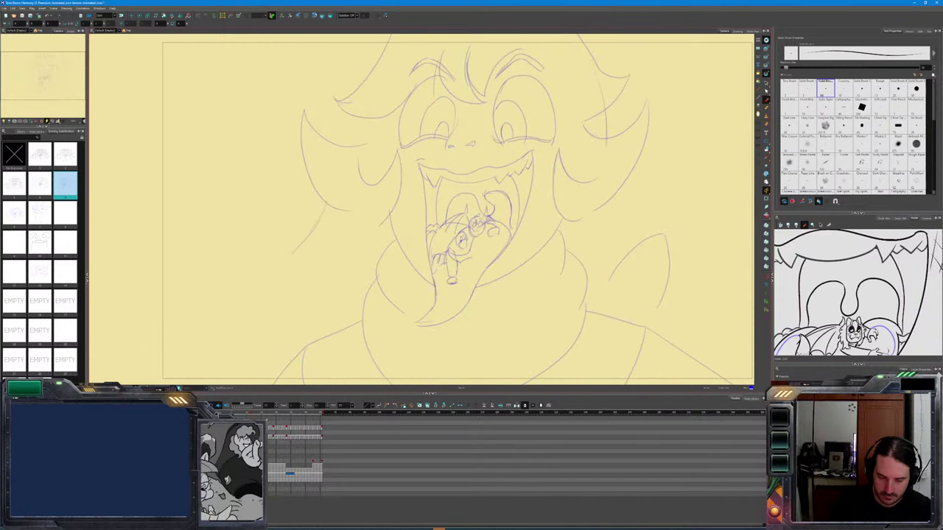
key(bracketleft)
key(bracketright)
key(bracketleft)
key(bracketright)
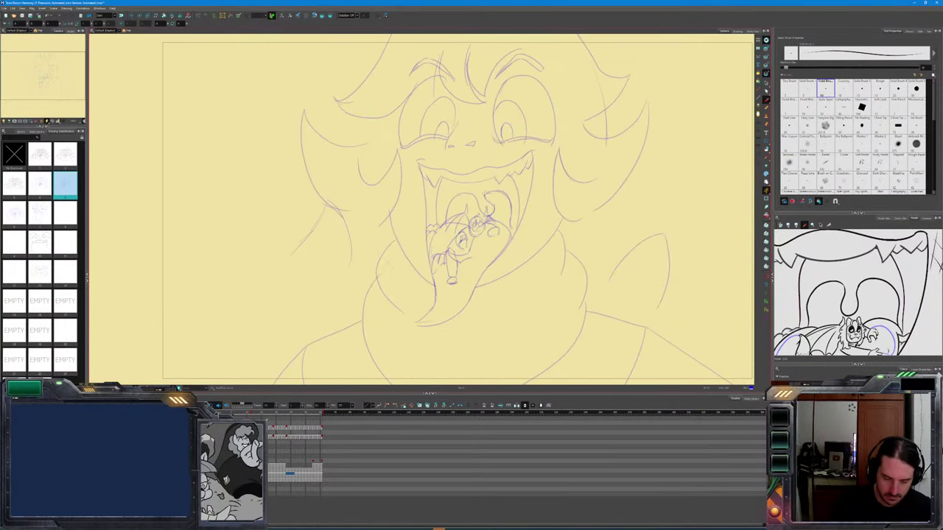
key(bracketleft)
key(bracketright)
key(bracketleft)
key(bracketright)
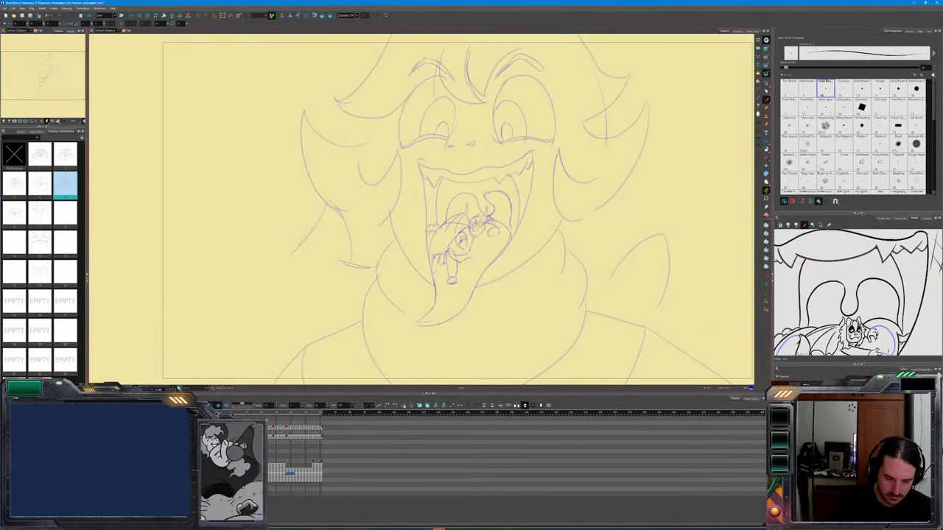
Sketch the curved upper edge of the neighbouring outer spike, running from its tip to the spike beside the cheek fur
mouse_move(217, 190)
mouse_down()
mouse_move(299, 236)
mouse_move(288, 230)
mouse_up()
key(ctrl+z)
key(f)
key(g)
key(bracketleft)
key(bracketright)
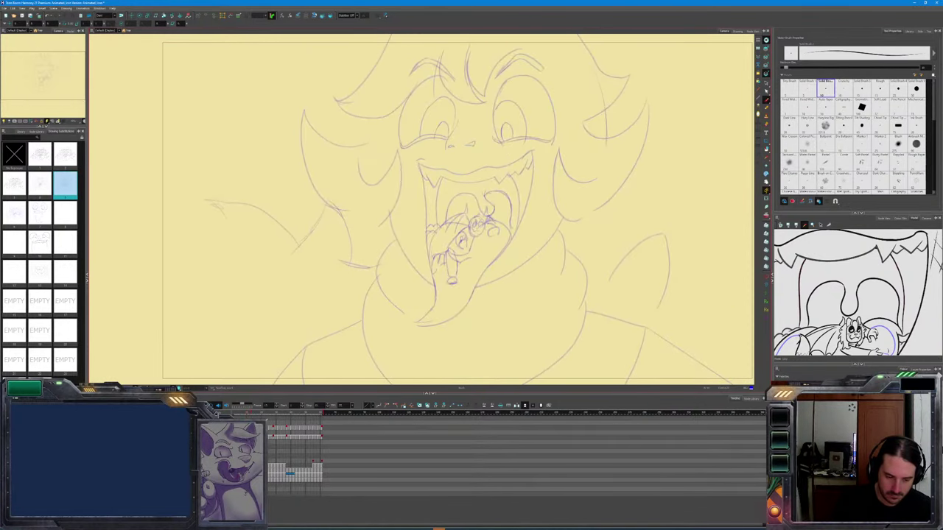
Sketch the outer spike's inner edge and the pointed tip and long side of the smaller spike below it
key(f)
key(f)
key(g)
key(g)
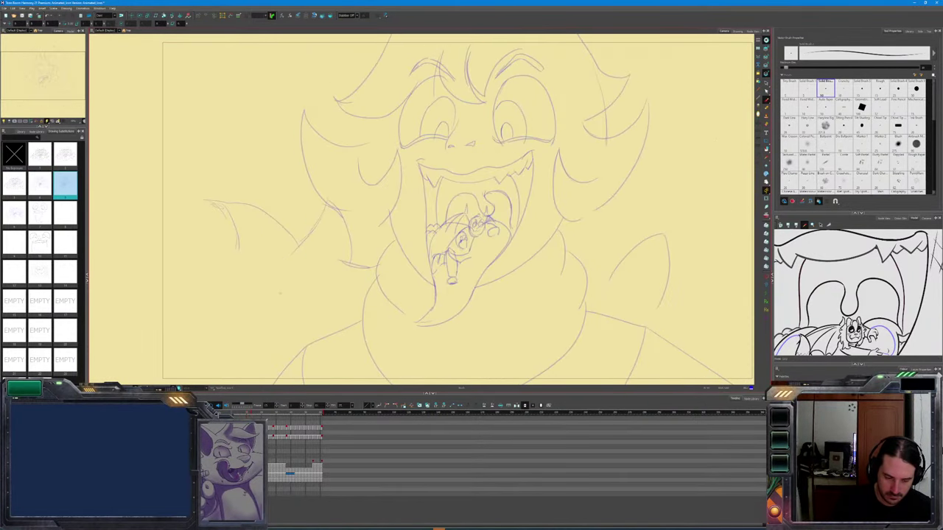
key(f)
key(g)
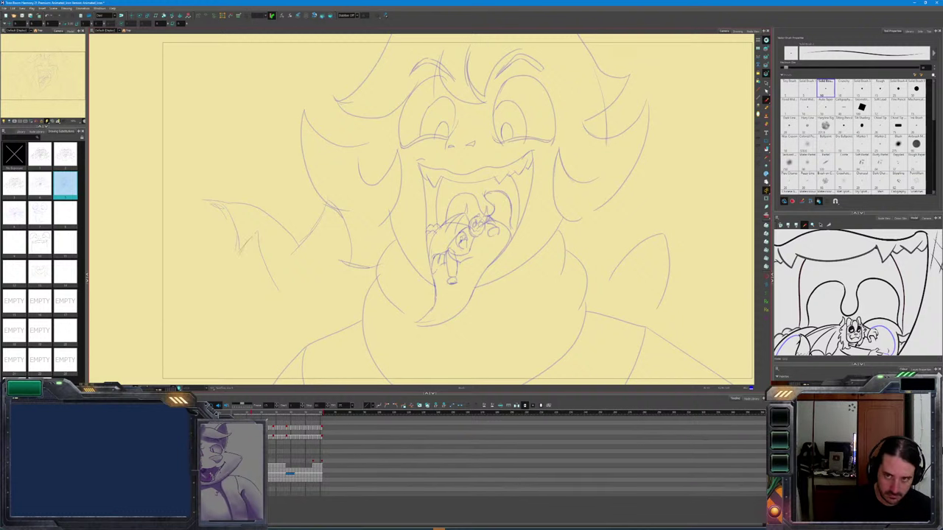
key(bracketleft)
key(bracketright)
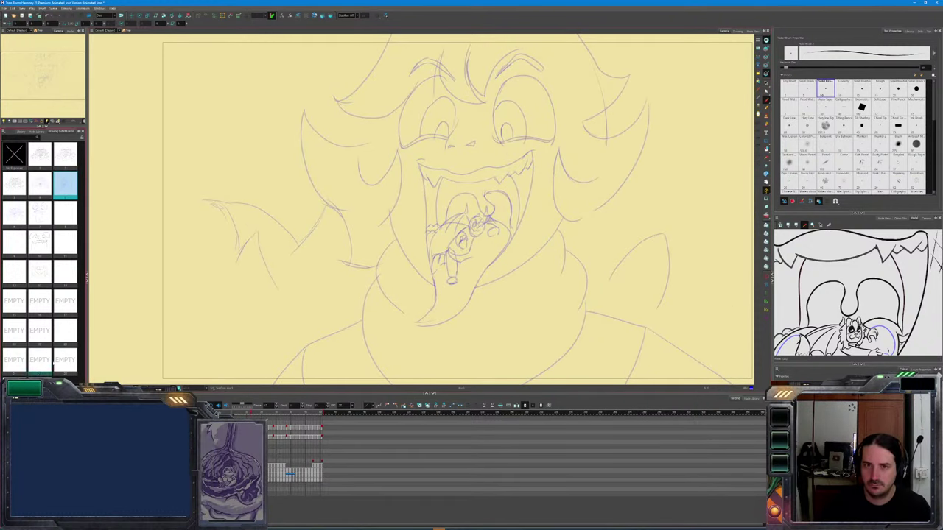
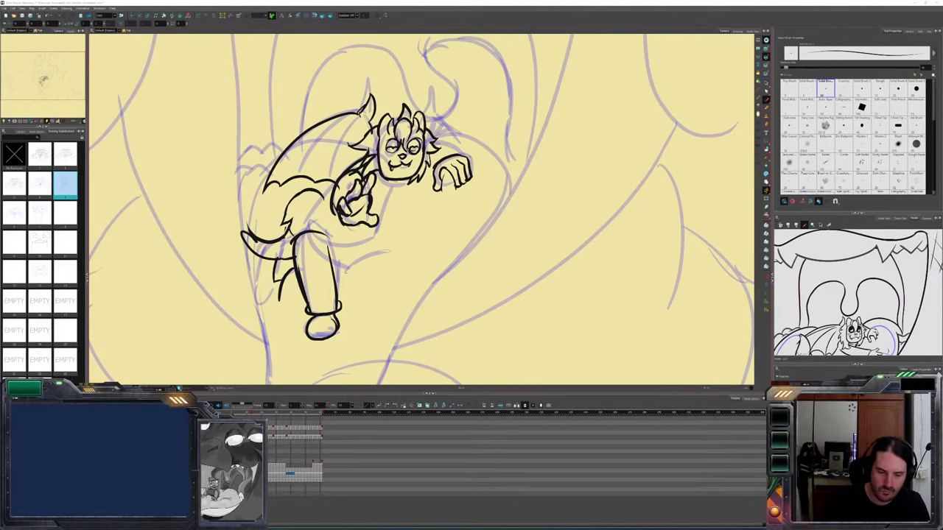
Ink the small character's neck line below the chin, redoing the first stroke and checking it against neighbouring frames
key(f)
key(g)
mouse_move(397, 181)
mouse_down()
mouse_move(386, 201)
mouse_move(405, 185)
mouse_up()
key(f)
key(g)
key(ctrl+z)
key(f)
key(g)
key(comma)
key(comma)
key(period)
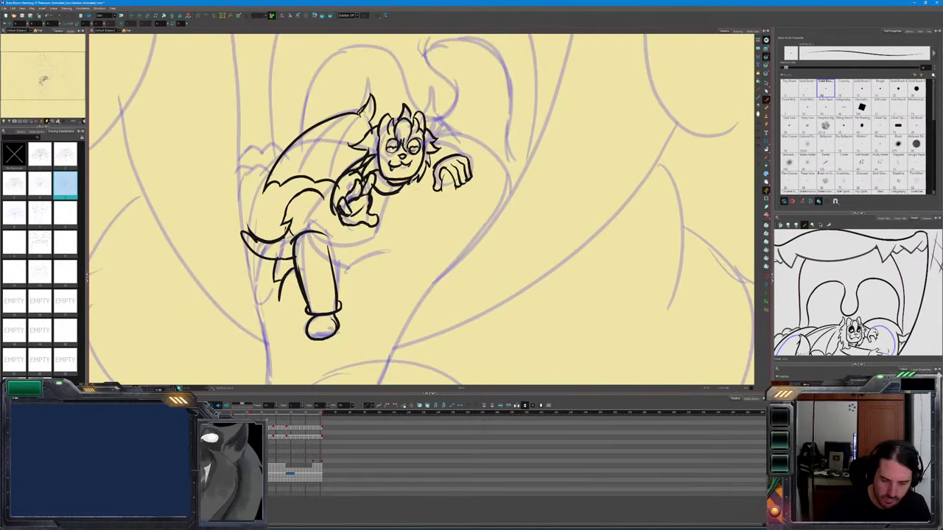
Ink the small character's outer arm line from the shoulder to the dangling hand, checking it against the preceding frame
key(period)
key(comma)
key(comma)
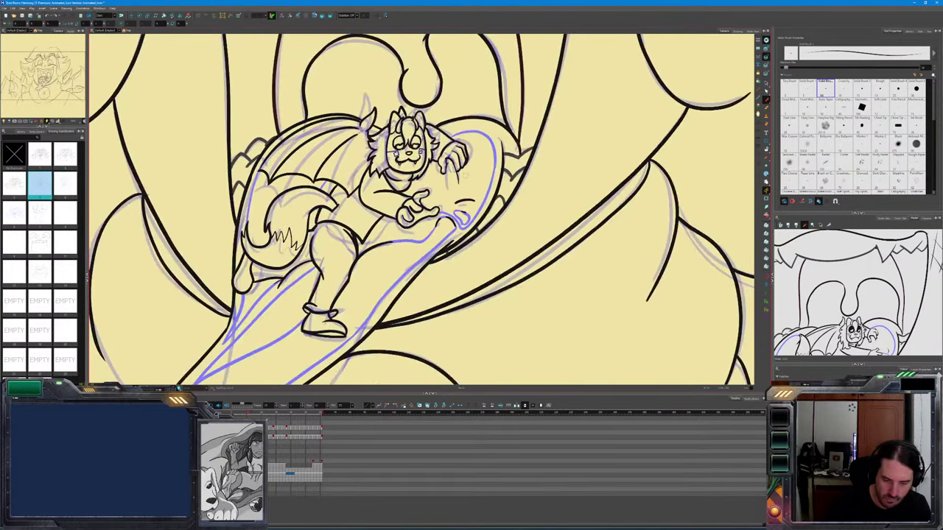
key(period)
key(period)
drag(448, 136, 459, 156)
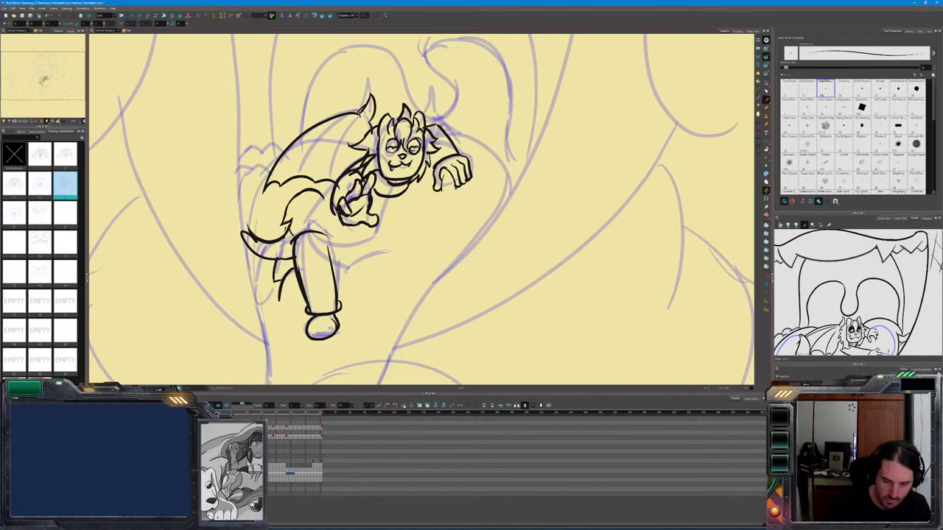
key(comma)
key(comma)
key(period)
key(period)
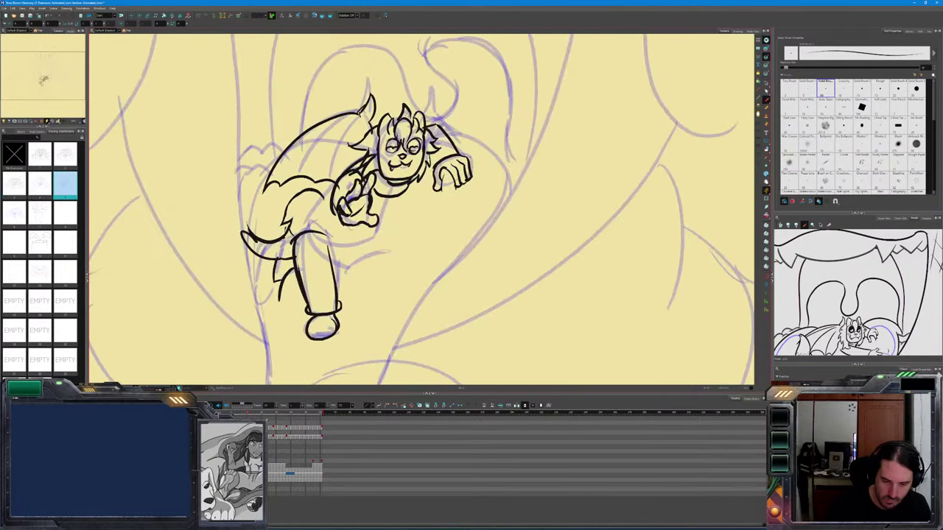
Ink the curved, pointed wing spike on the far side of the small character's head, following the rough sketch
key(ctrl+z)
key(ctrl+z)
mouse_move(420, 115)
mouse_down()
mouse_move(433, 86)
mouse_move(439, 115)
mouse_up()
key(comma)
key(period)
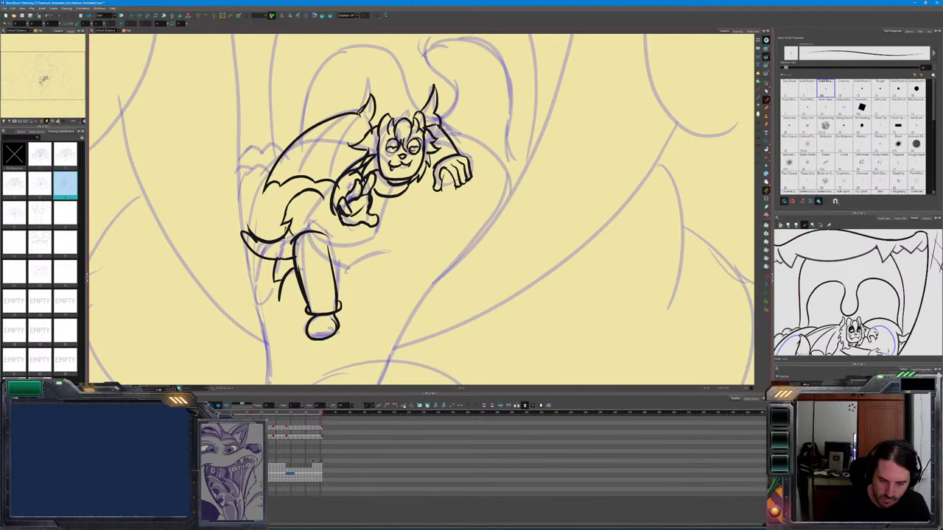
key(comma)
key(period)
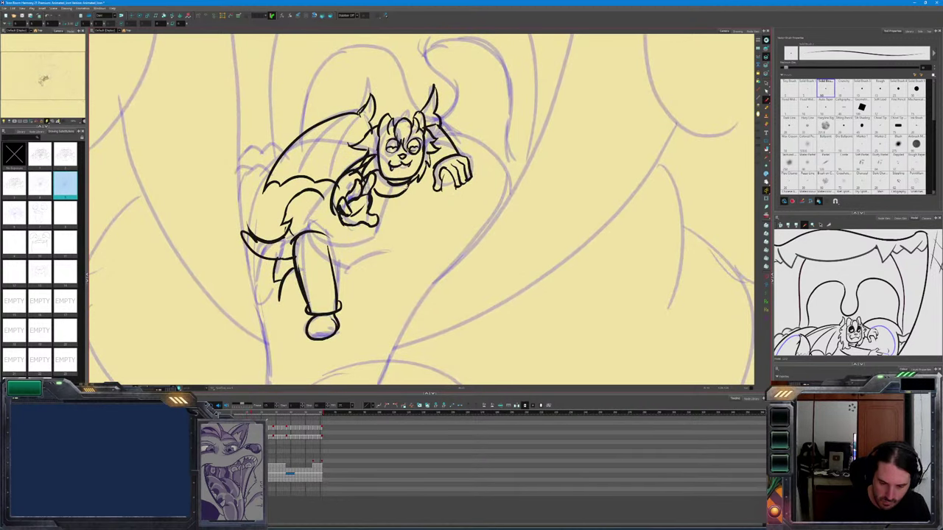
Ink the small character's torso front and belly line down to the leg, plus the curved line below the belly
key(comma)
key(period)
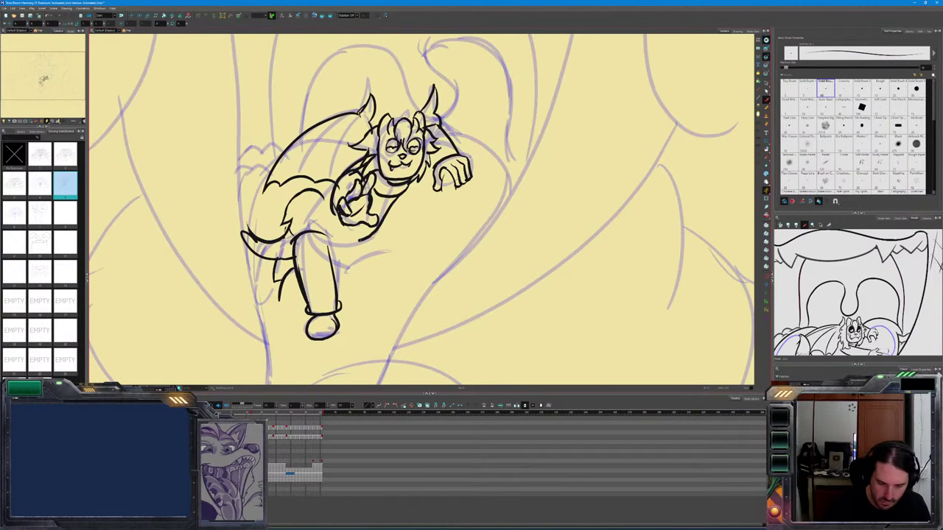
key(comma)
key(period)
drag(394, 246, 343, 274)
key(comma)
key(period)
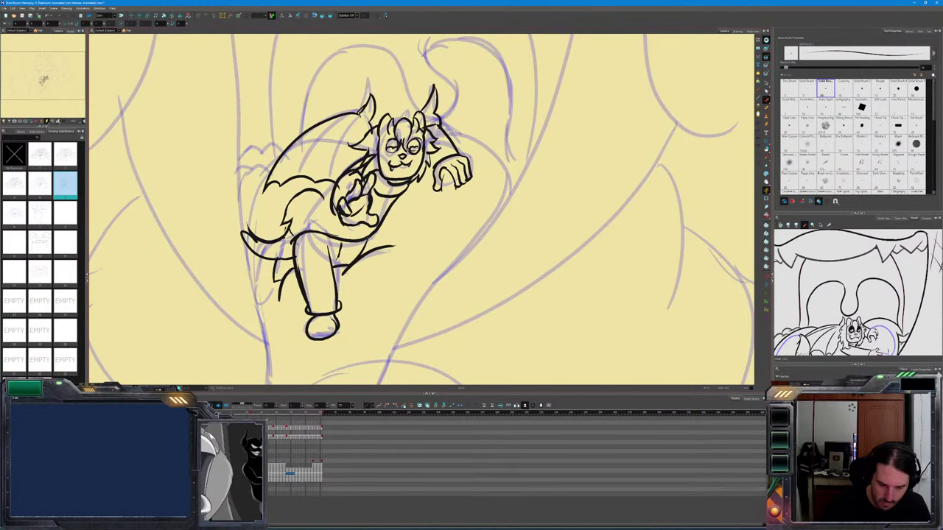
Ink the small character's far leg below the tail and the short contour beside the belly, comparing with the neighbouring frame
key(comma)
key(period)
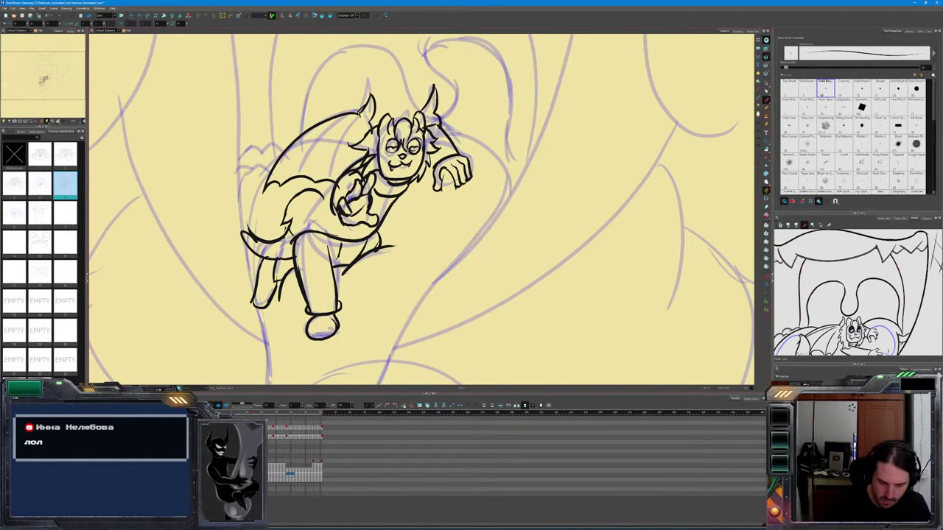
key(comma)
key(period)
key(comma)
key(period)
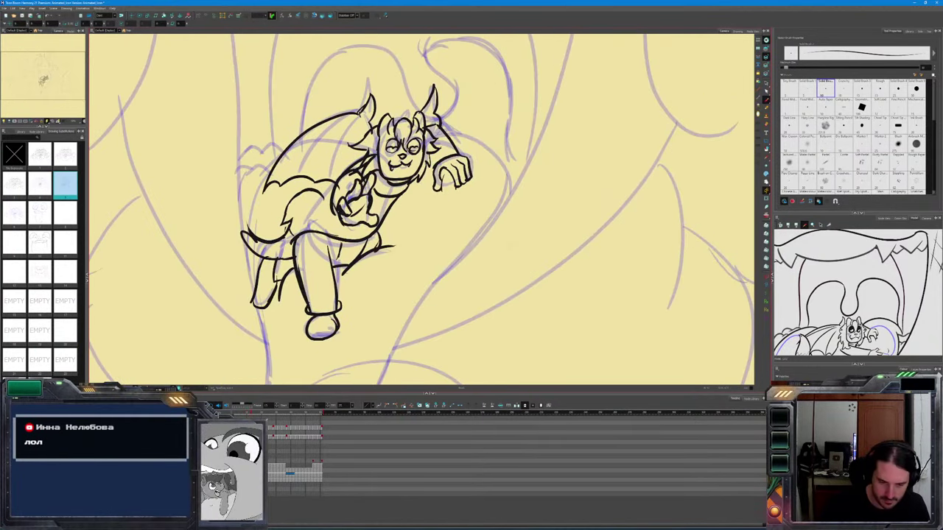
Erase the old rough small character from the sketch, keeping the surrounding mouth and tongue lines
key(period)
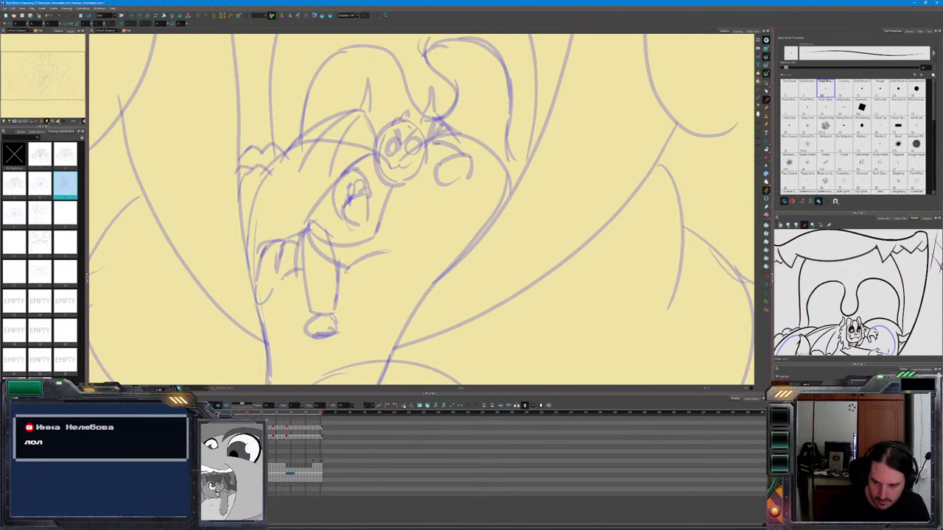
drag(522, 232, 580, 236)
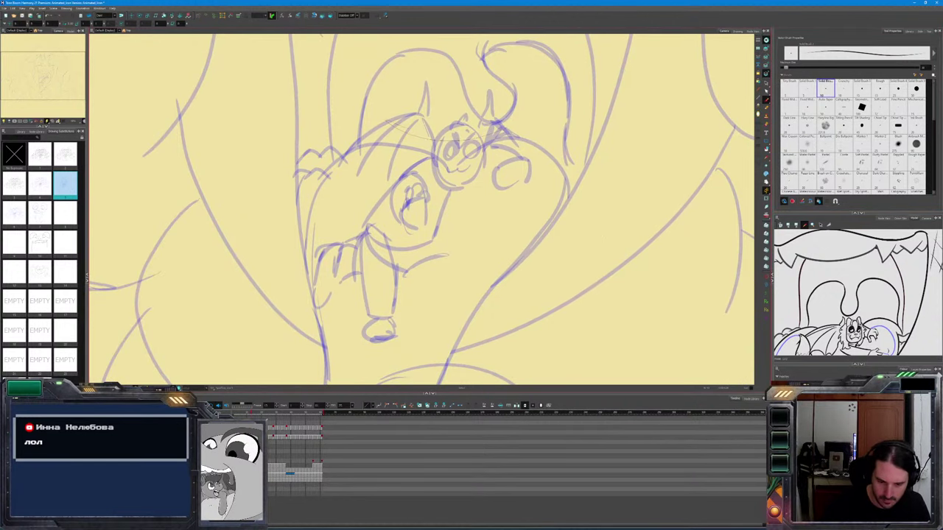
key(period)
key(ctrl+z)
key(ctrl+z)
key(ctrl+z)
key(ctrl+z)
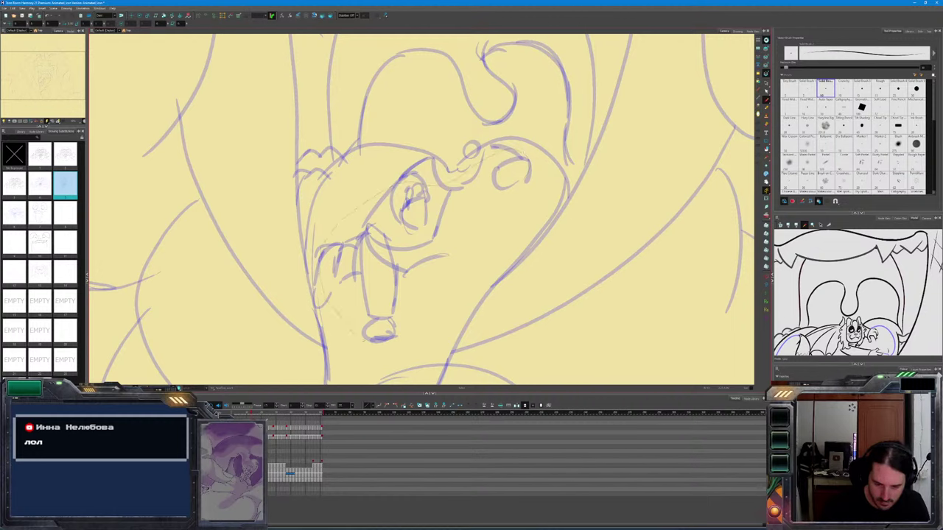
key(period)
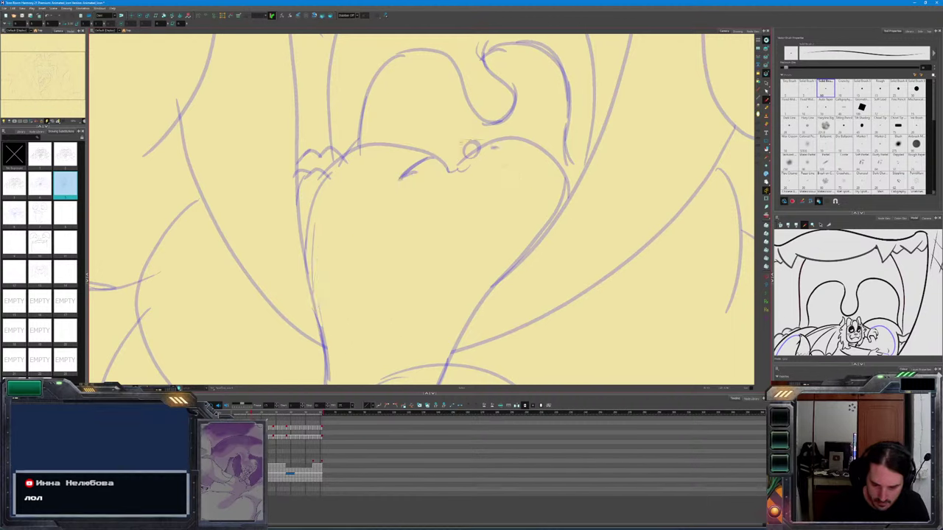
key(period)
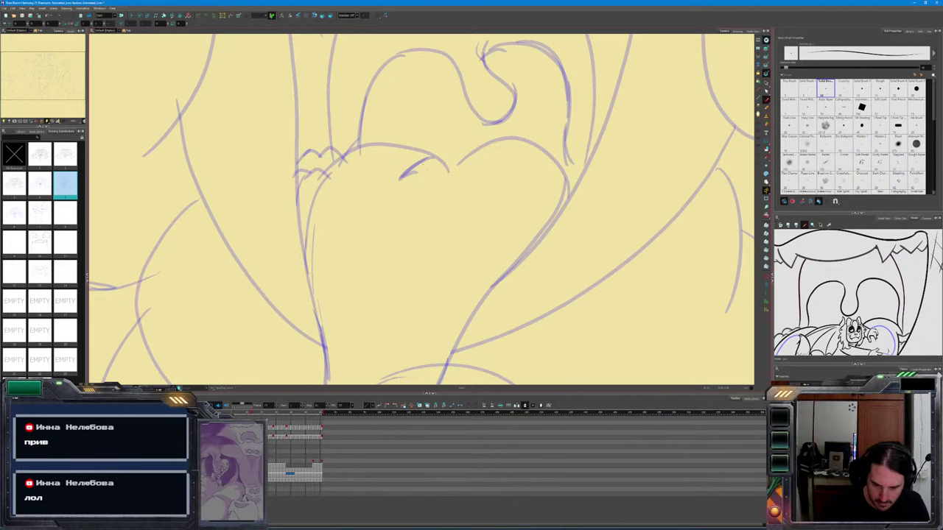
Place the cleaned-up small character into the sketch drawing and recolour its lines in the rough blue
key(period)
key(period)
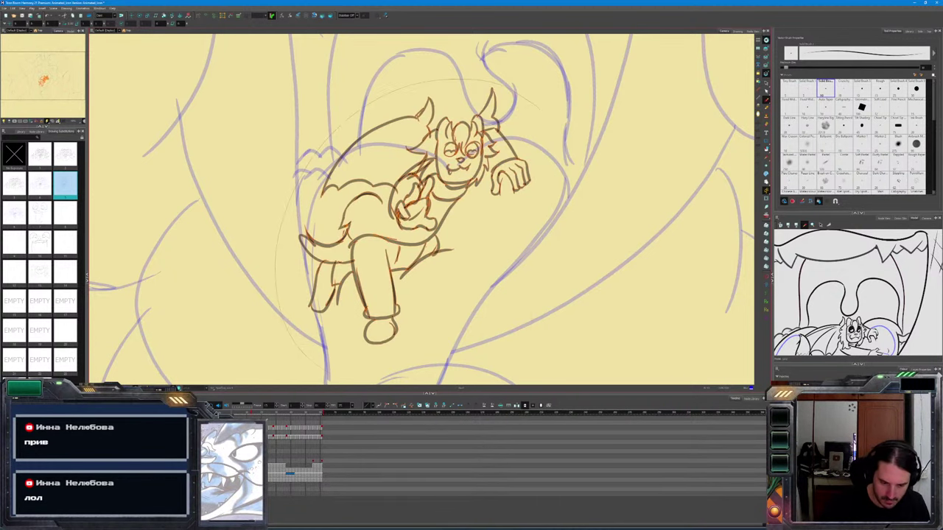
key(period)
key(comma)
key(period)
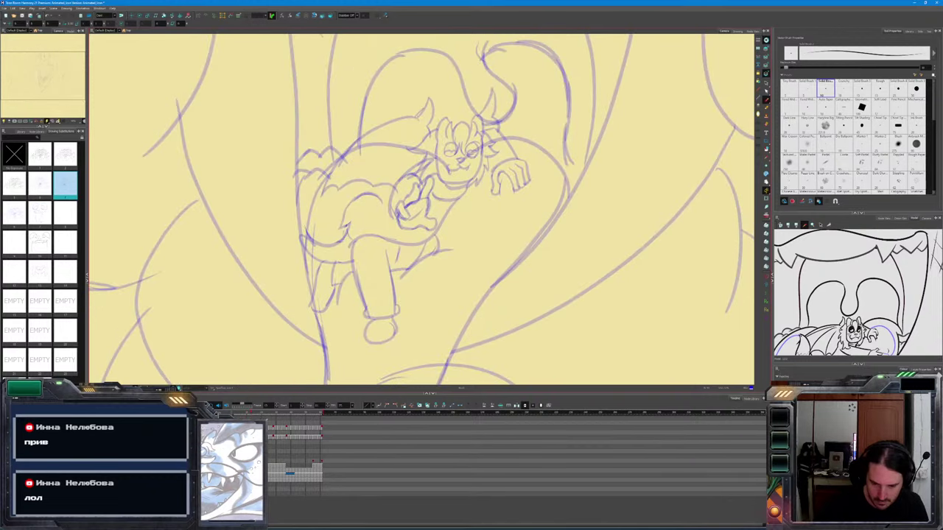
Compare the replaced small character's pose with the adjacent frame
key(comma)
key(period)
key(comma)
key(period)
key(comma)
key(period)
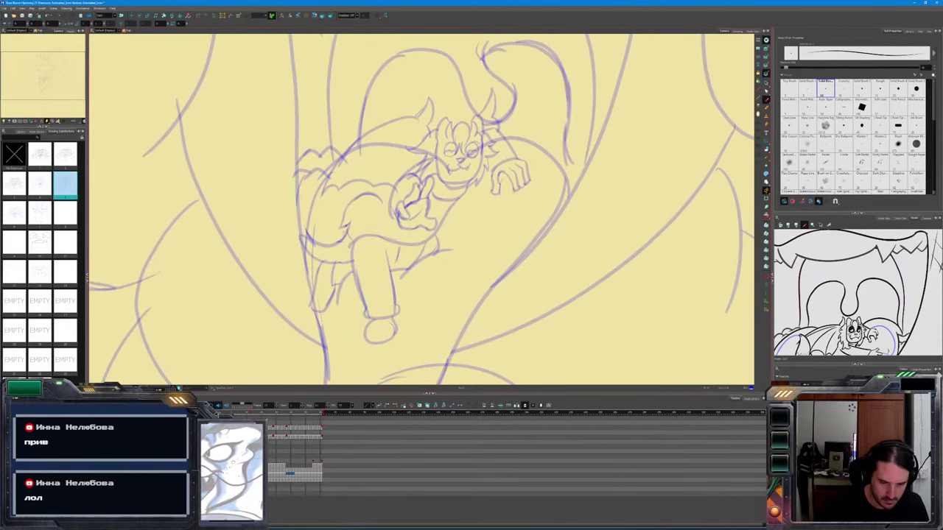
key(comma)
key(period)
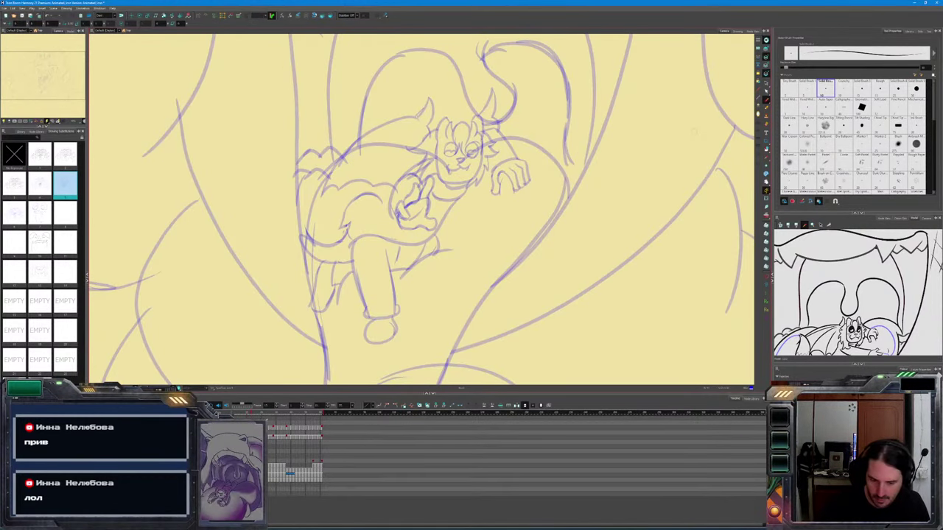
Review the whole face, spikes and small character across the inked frame and the rough frames around it
scroll(666, 184, down, 4)
drag(613, 273, 566, 319)
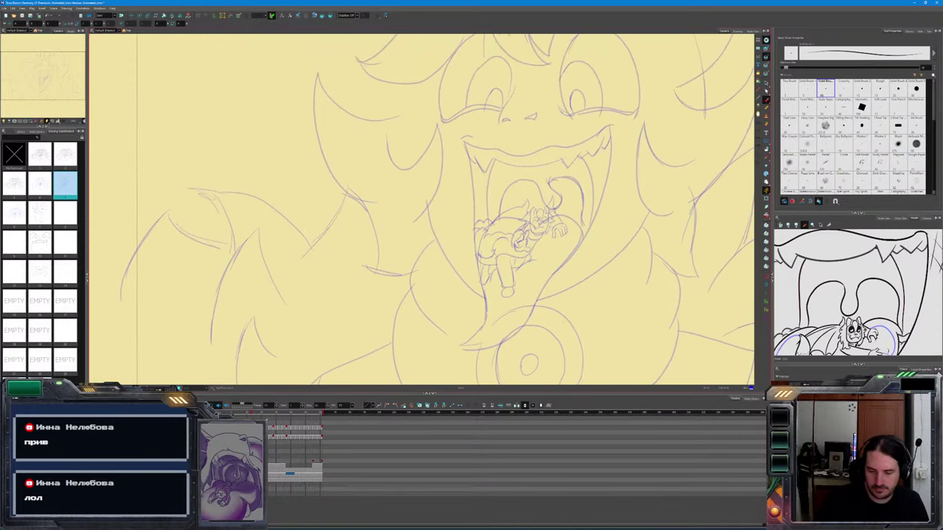
key(f)
key(g)
key(g)
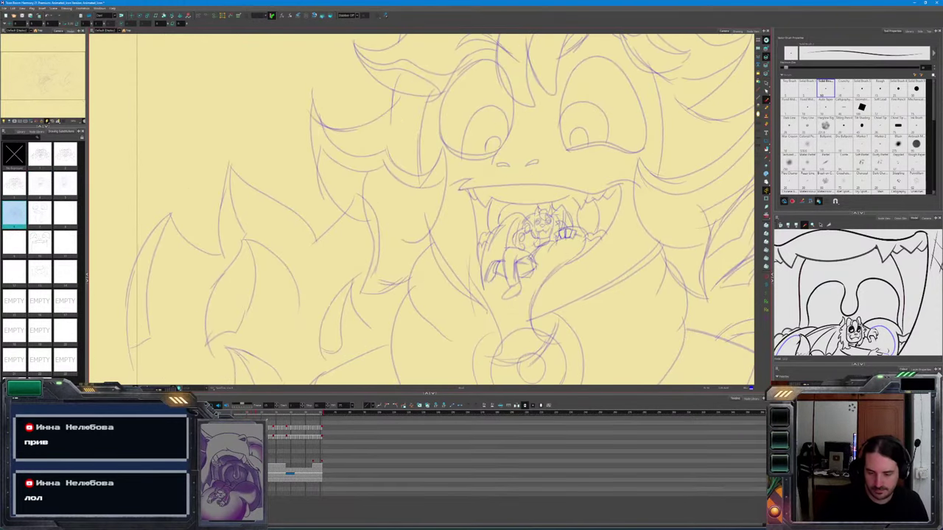
key(f)
key(f)
key(g)
key(g)
key(g)
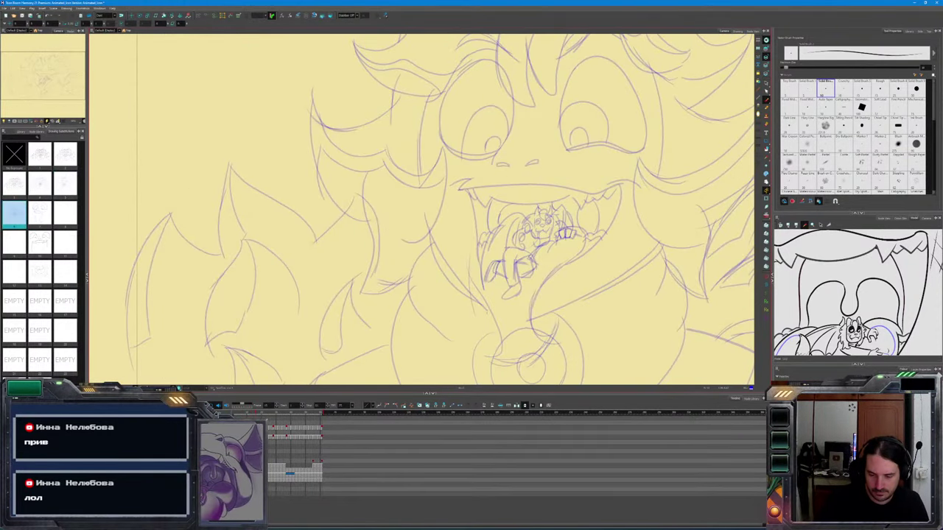
key(comma)
key(comma)
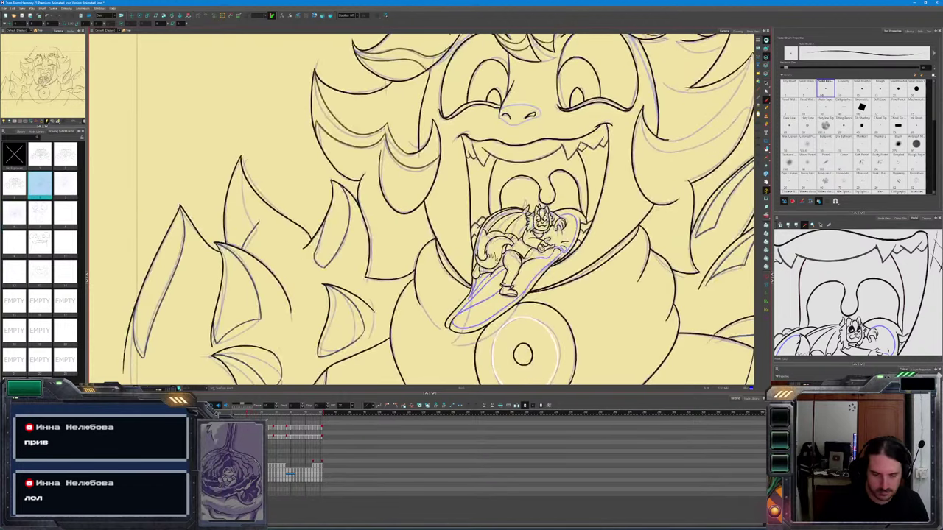
key(period)
key(period)
key(period)
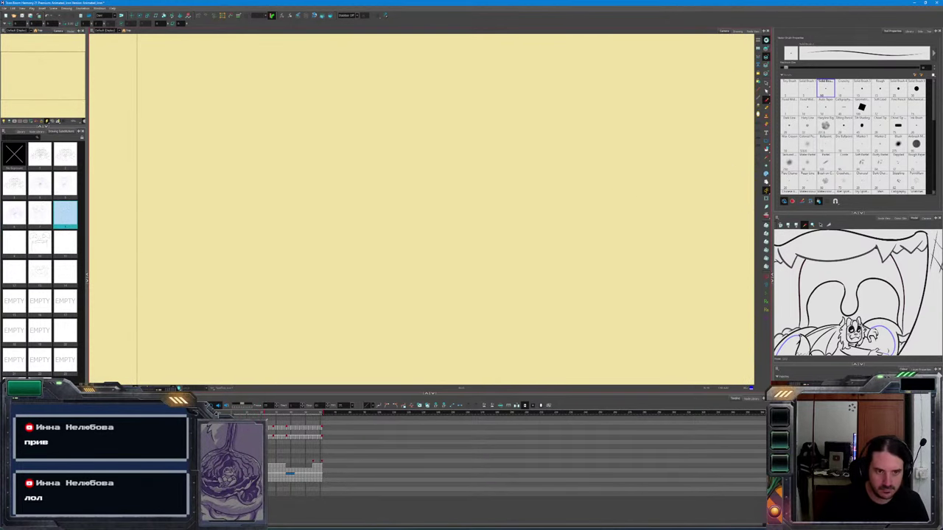
Flip repeatedly through the rough eye, mouth and tongue key drawings to examine how the motion continues
key(comma)
key(comma)
key(comma)
key(g)
key(g)
key(g)
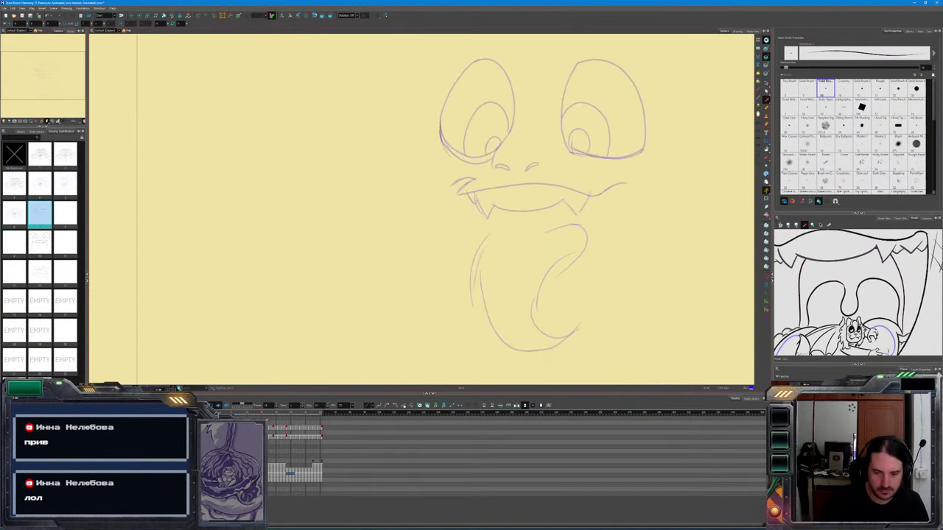
key(f)
key(f)
key(f)
key(g)
key(g)
key(g)
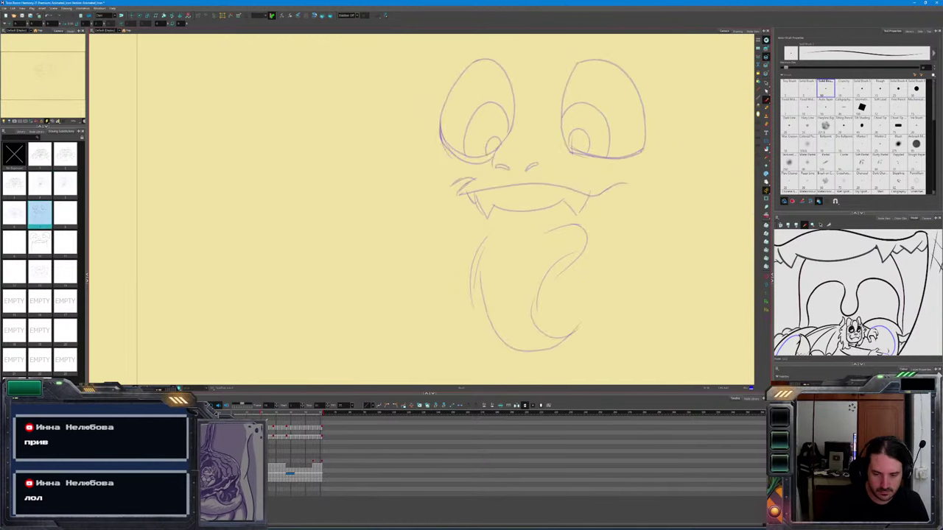
key(f)
key(f)
key(g)
key(period)
key(period)
key(period)
key(period)
key(period)
key(period)
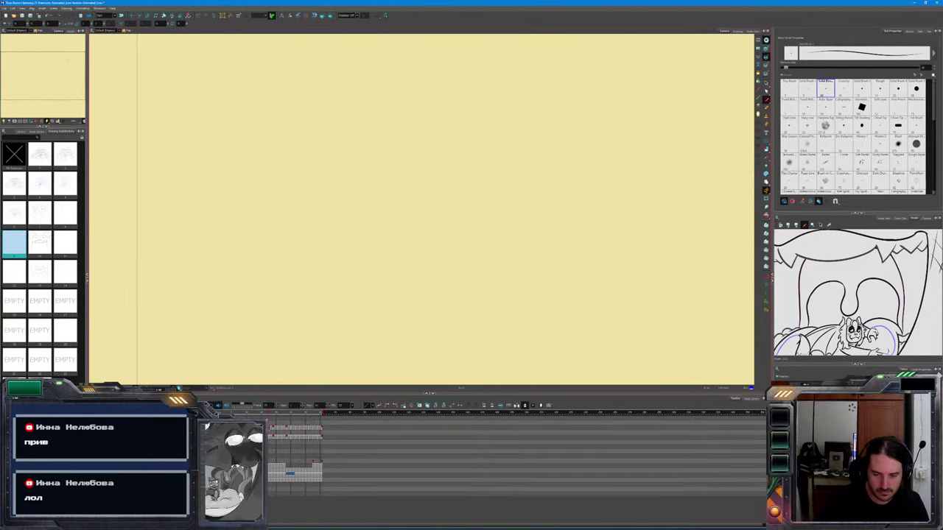
key(comma)
key(f)
key(f)
key(f)
key(f)
key(f)
key(f)
key(f)
key(f)
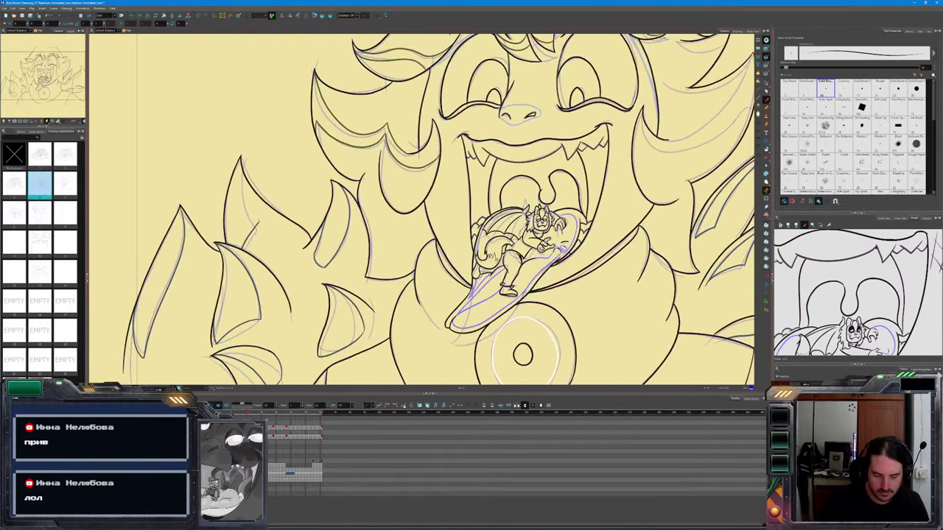
key(g)
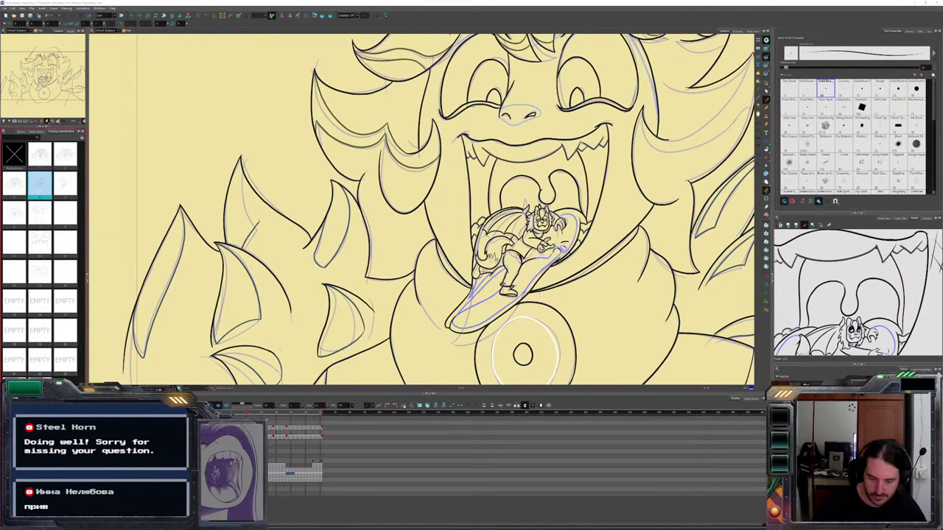
Enlarge the drawing area by shrinking the timeline and frame the small character of the preceding inked drawing closely
key(g)
key(f)
key(g)
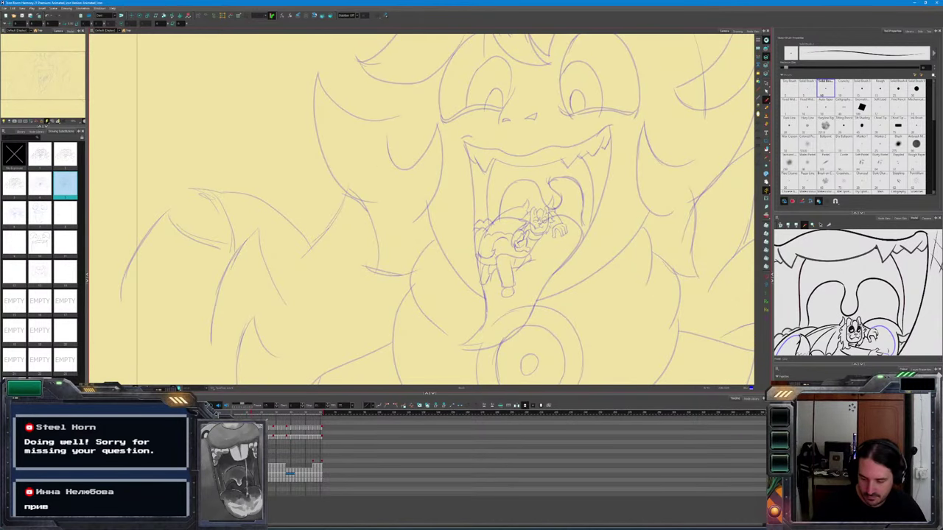
key(f)
scroll(514, 227, up, 5)
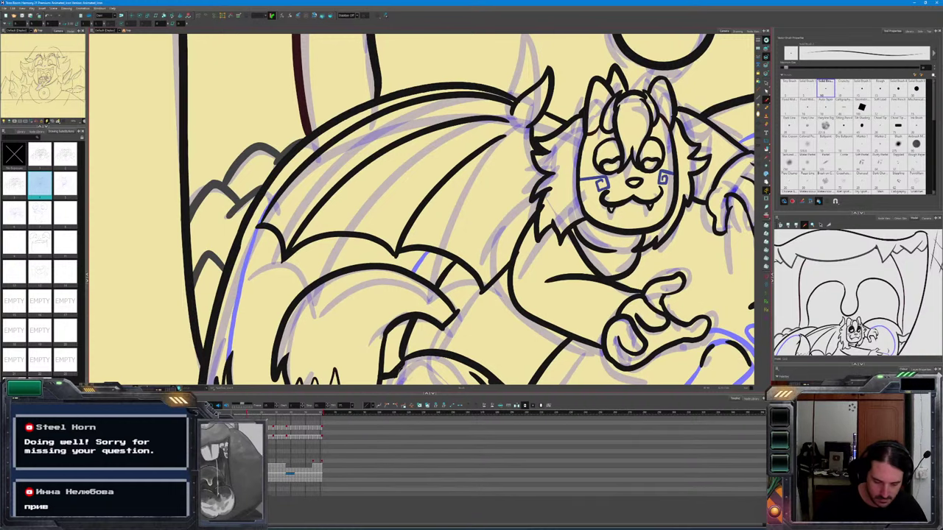
drag(405, 392, 405, 450)
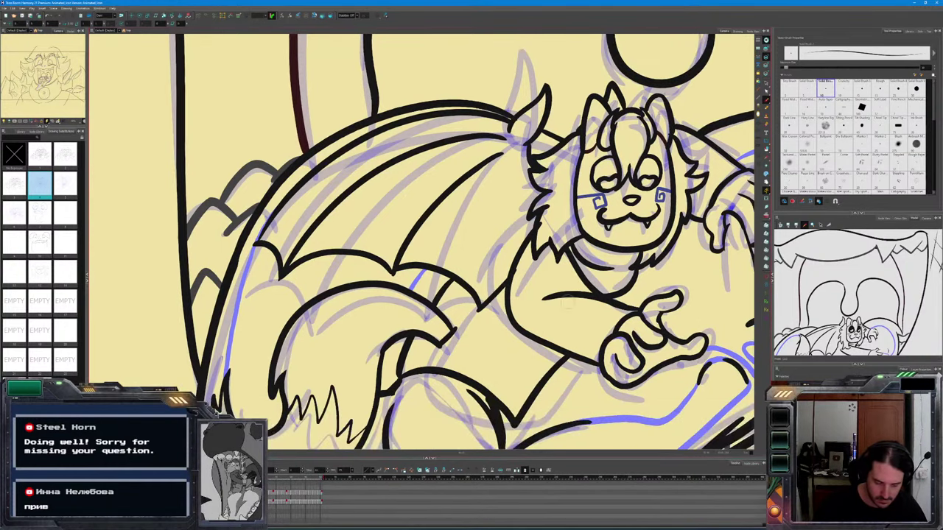
drag(582, 280, 501, 311)
key(g)
mouse_move(555, 279)
mouse_down()
mouse_move(598, 366)
mouse_move(610, 344)
mouse_up()
key(ctrl+z)
key(f)
key(g)
key(f)
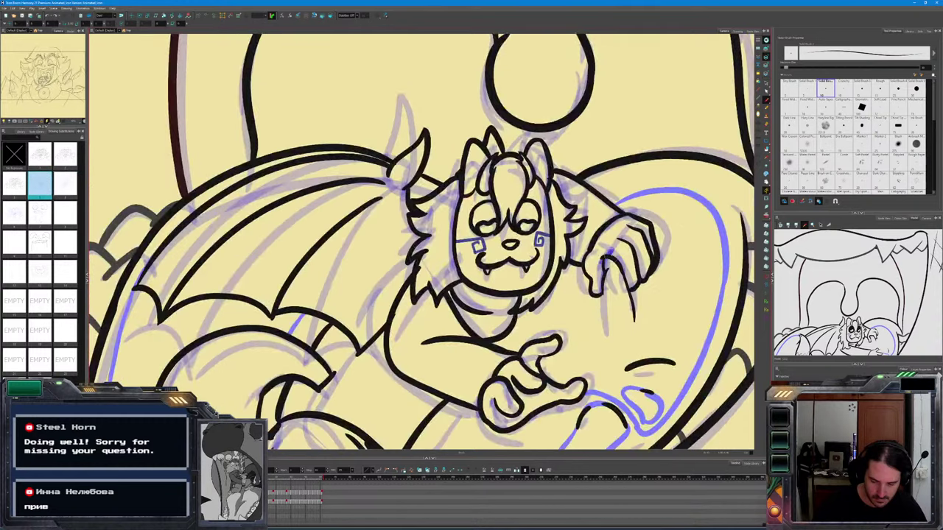
key(g)
key(f)
Try to ink a short curved accent mark below the small character's drooping hand, using the preceding inked drawing as reference
mouse_move(595, 386)
mouse_down()
mouse_move(573, 260)
mouse_move(519, 324)
mouse_up()
key(g)
key(f)
key(g)
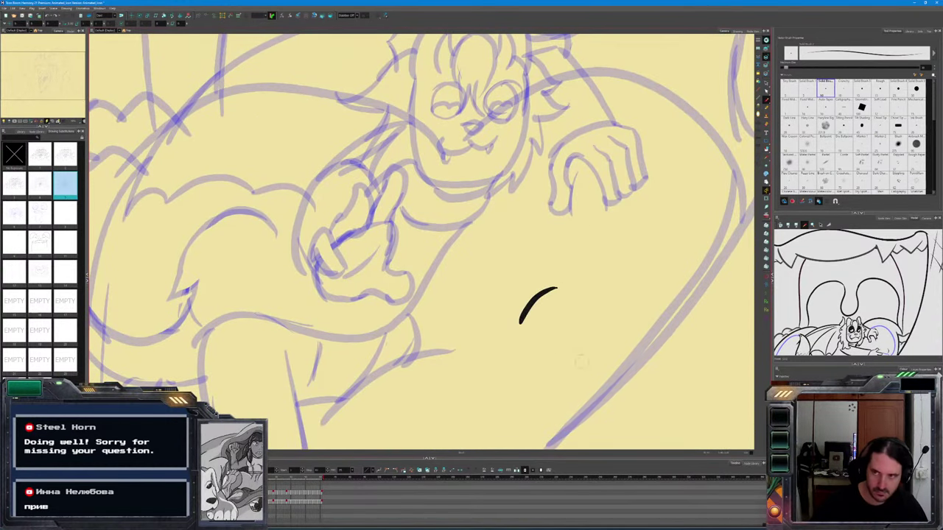
key(f)
key(g)
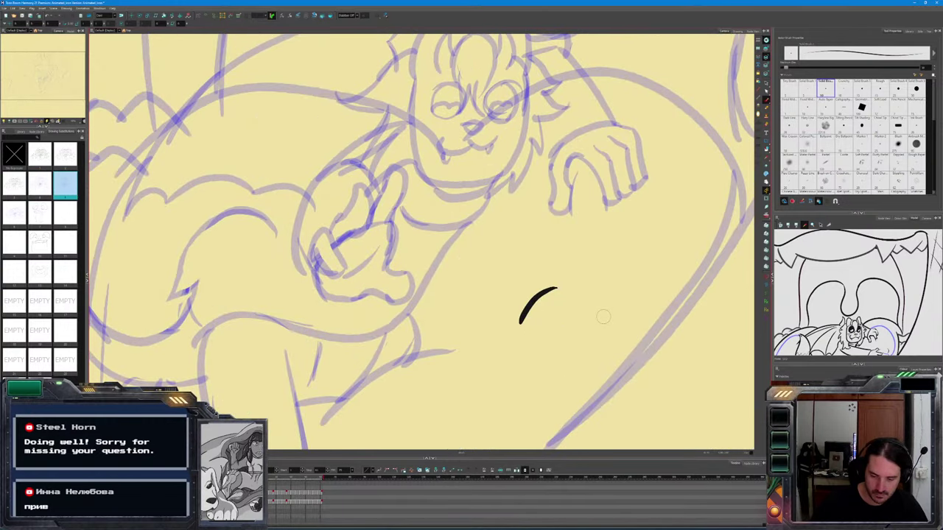
key(ctrl+z)
key(f)
key(g)
Ink short curved accents below the drooping hand on the rough frame: a facing pair with two small dashes above it
drag(558, 287, 537, 324)
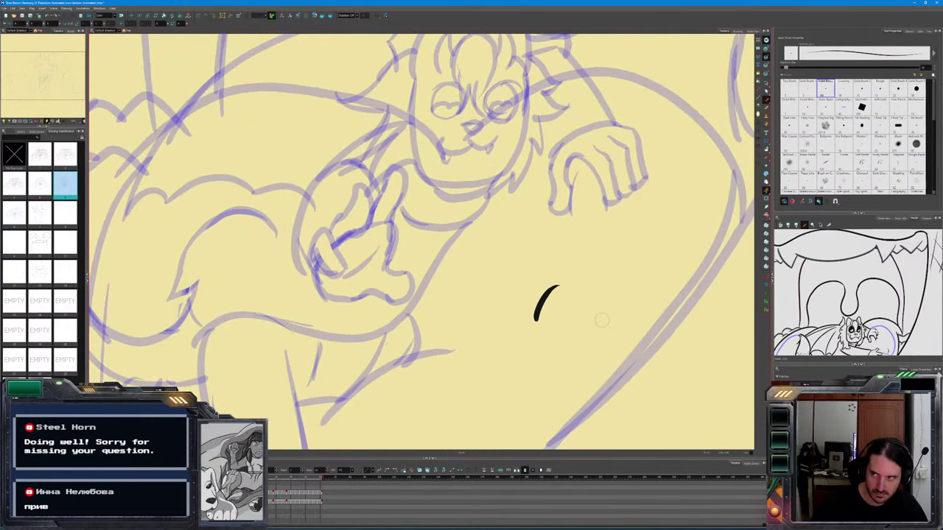
key(f)
key(g)
mouse_move(605, 318)
mouse_down()
mouse_move(585, 288)
mouse_move(629, 269)
mouse_up()
key(f)
key(g)
key(f)
key(g)
drag(610, 238, 649, 237)
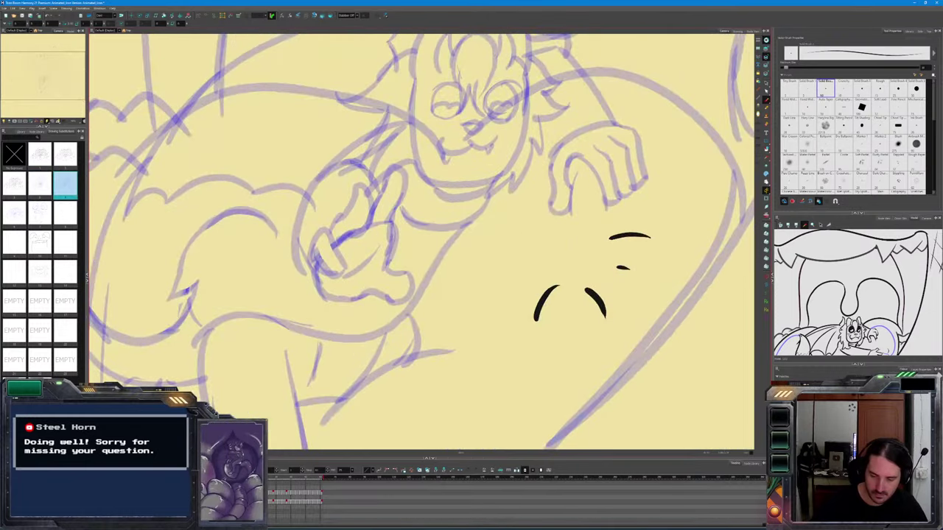
Redraw the lower facing pair of curved accents with thinner lines, matching their spacing to the preceding inked frame
drag(569, 291, 521, 335)
key(ctrl+z)
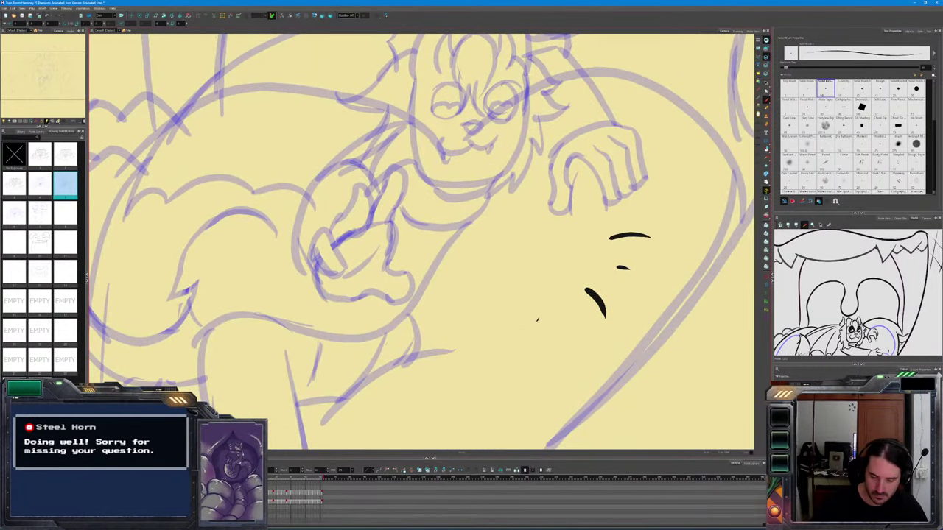
drag(566, 288, 531, 340)
key(ctrl+z)
key(f)
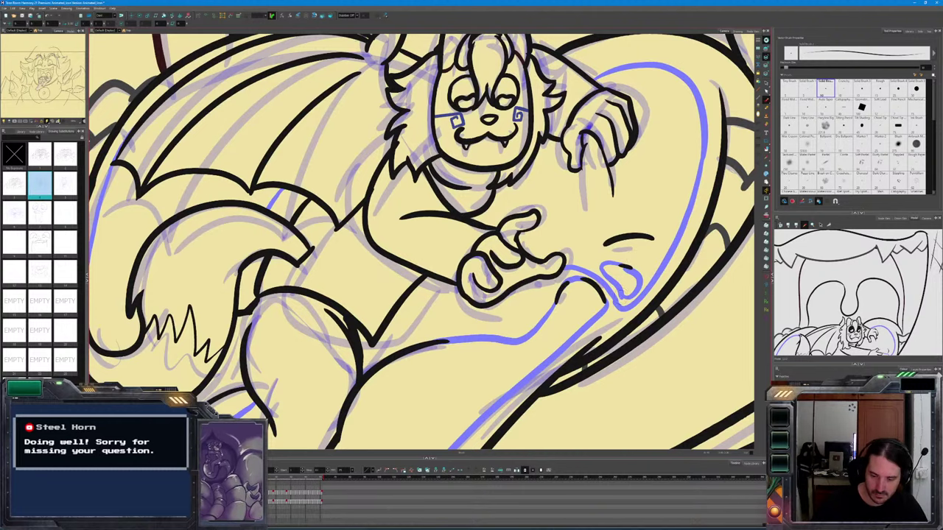
key(g)
drag(602, 323, 580, 294)
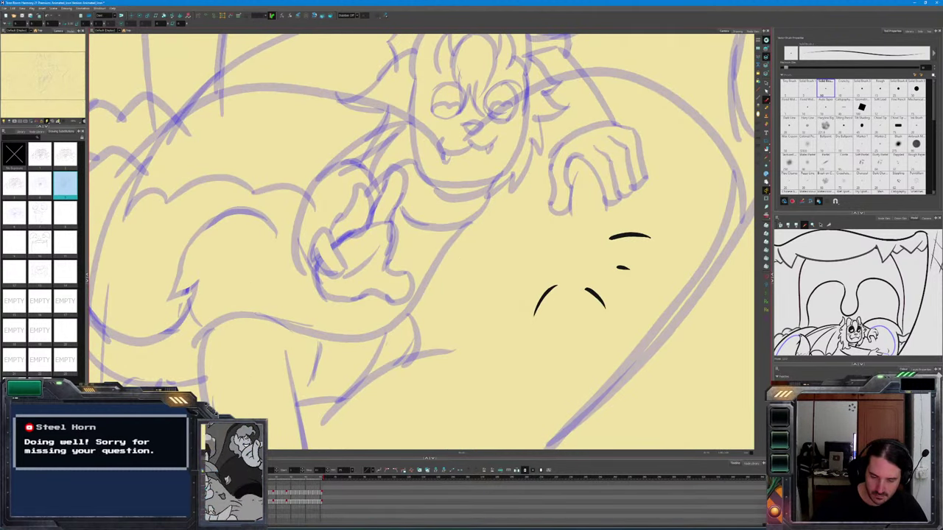
key(f)
key(g)
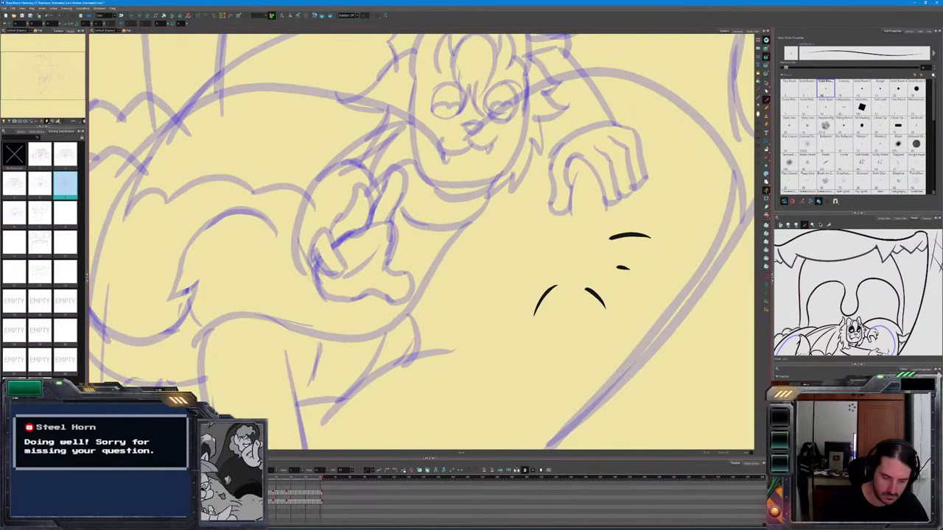
Ink the lowest curled finger of the small character's open hand over the rough sketch, checking it against the preceding frame
mouse_move(313, 274)
mouse_down()
mouse_move(310, 249)
mouse_move(329, 232)
mouse_move(345, 259)
mouse_move(324, 270)
mouse_move(317, 255)
mouse_up()
key(f)
key(g)
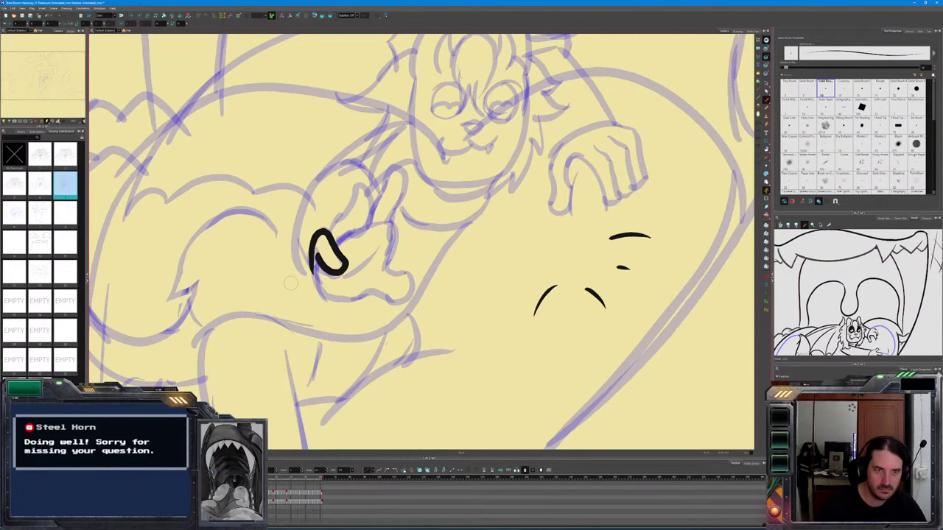
key(comma)
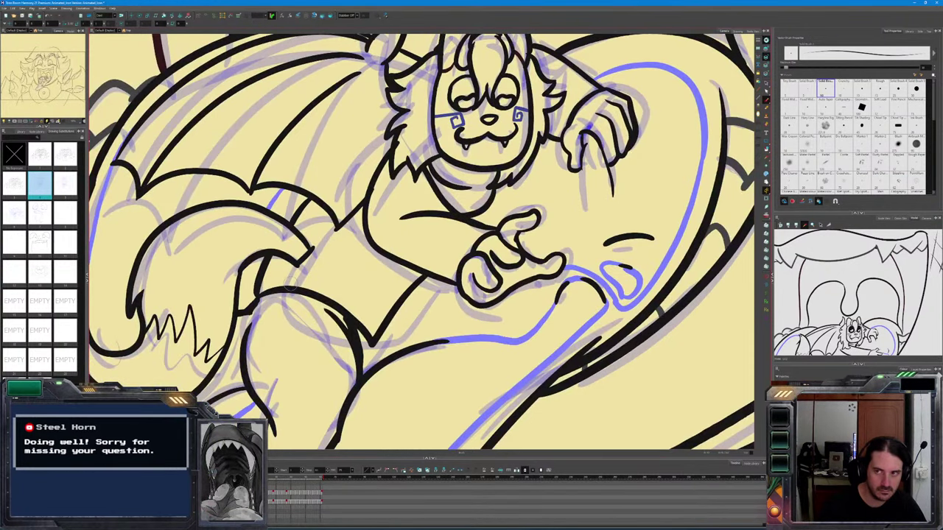
key(bracketright)
key(bracketleft)
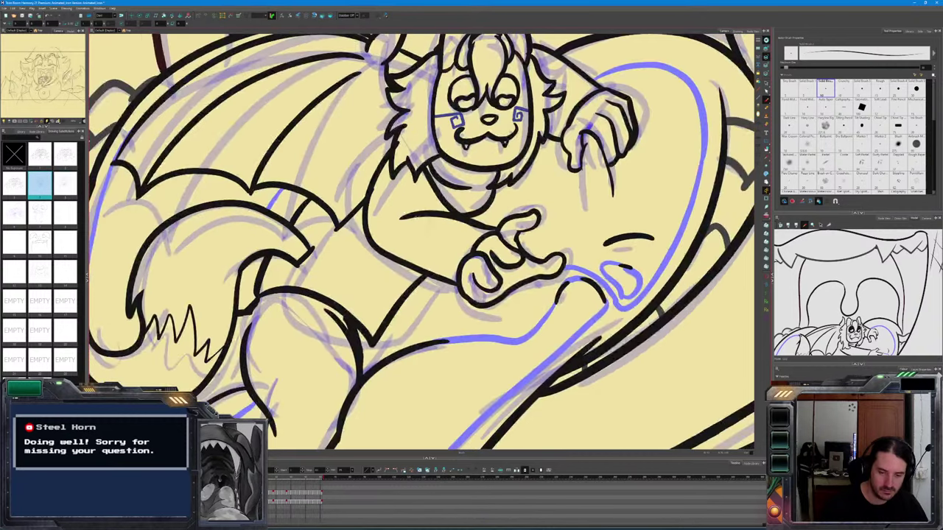
key(bracketright)
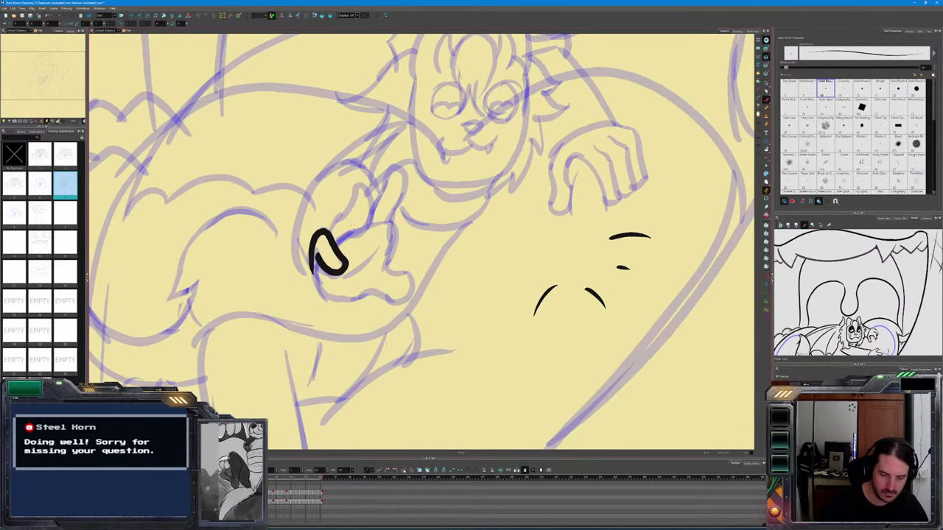
Ink the next two fingers of the open hand, including the extended one pointing up towards the chin
mouse_move(352, 227)
mouse_down()
mouse_move(375, 207)
mouse_move(372, 190)
mouse_move(358, 186)
mouse_move(340, 250)
mouse_up()
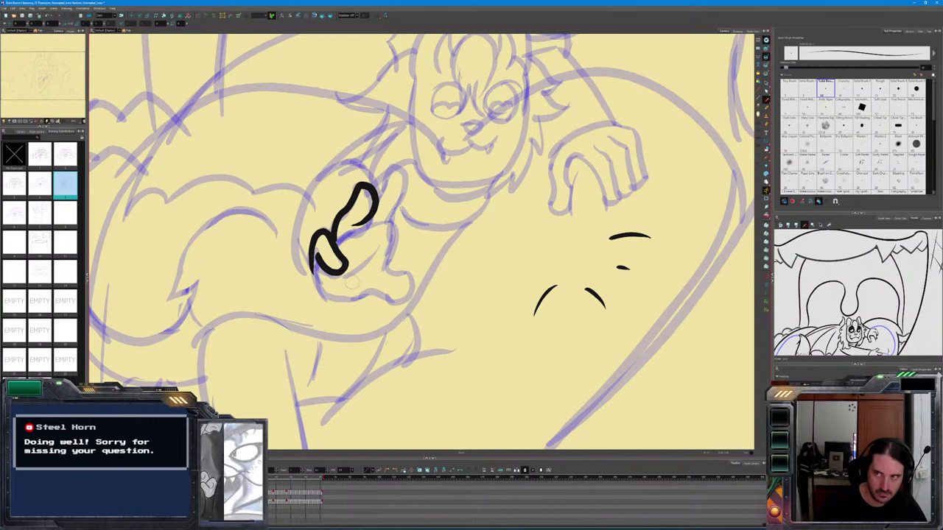
key(f)
key(g)
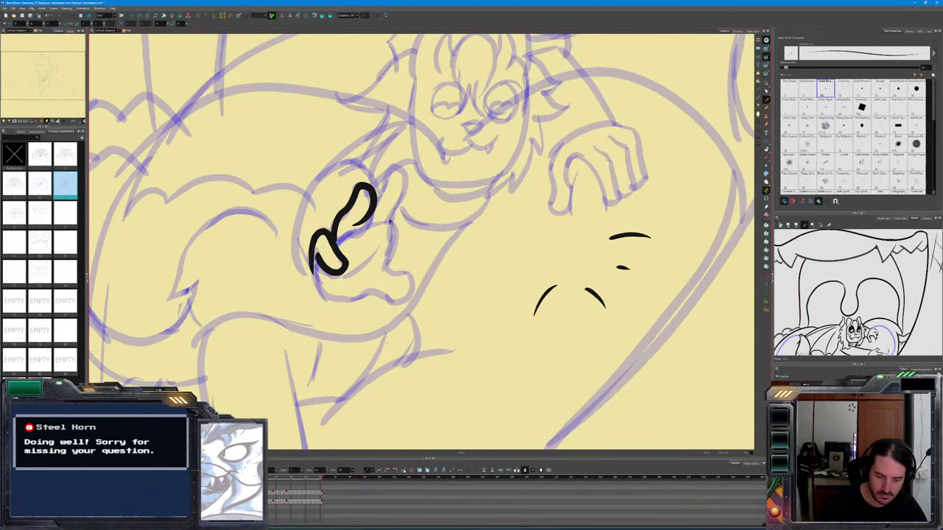
mouse_move(408, 192)
mouse_down()
mouse_move(395, 211)
mouse_move(402, 172)
mouse_move(357, 234)
mouse_up()
key(f)
key(g)
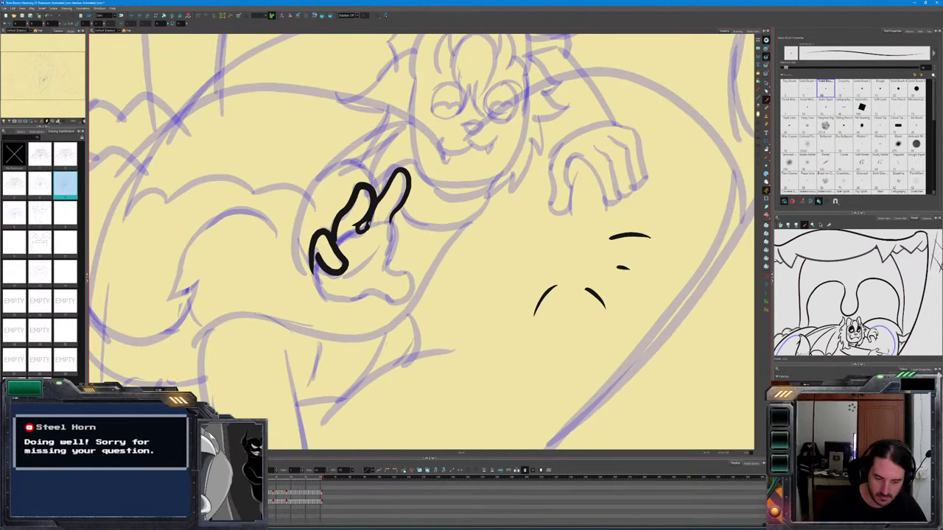
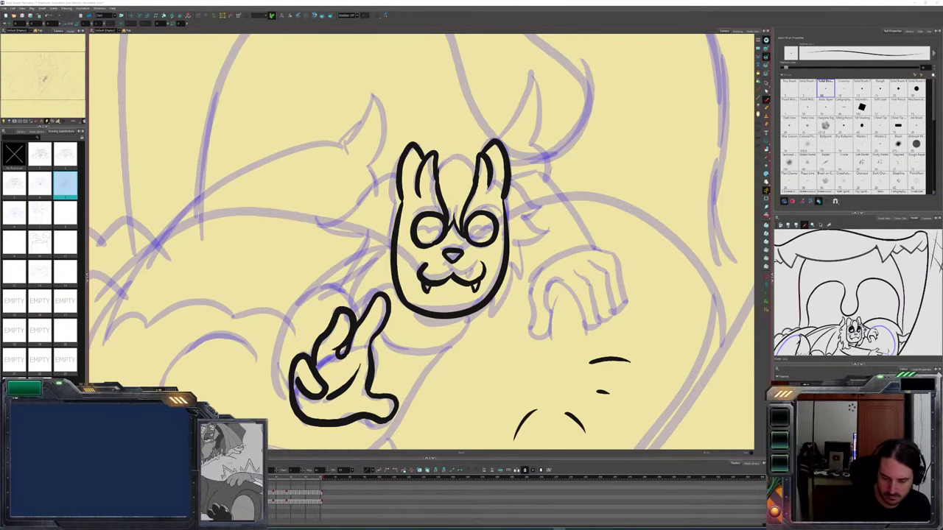
Ink the thumb and the finger divisions of the drooping hand, comparing them with the preceding inked drawing
key(f)
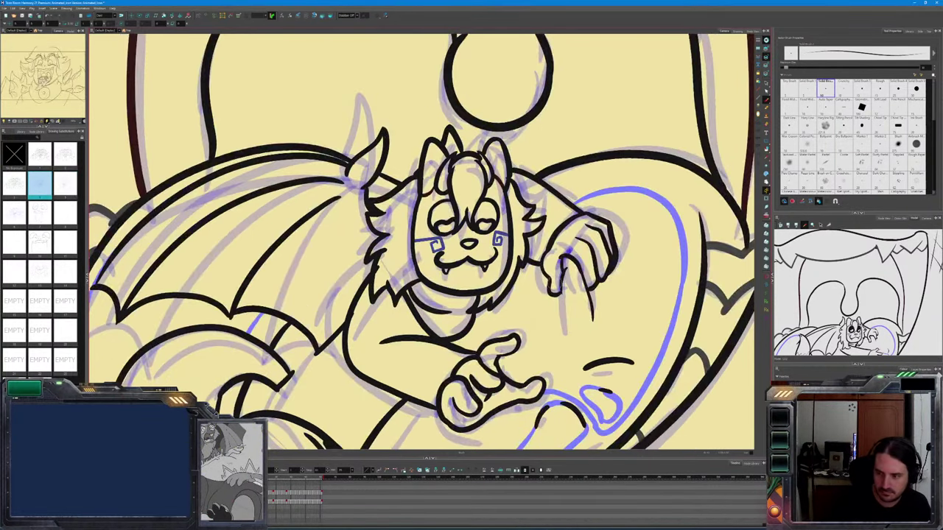
key(g)
mouse_move(554, 282)
mouse_down()
mouse_move(551, 358)
mouse_move(533, 326)
mouse_move(536, 283)
mouse_move(547, 268)
mouse_move(575, 299)
mouse_move(587, 353)
mouse_move(595, 315)
mouse_move(591, 263)
mouse_move(611, 317)
mouse_up()
key(period)
key(comma)
key(f)
key(g)
key(period)
key(comma)
key(period)
key(comma)
key(period)
key(comma)
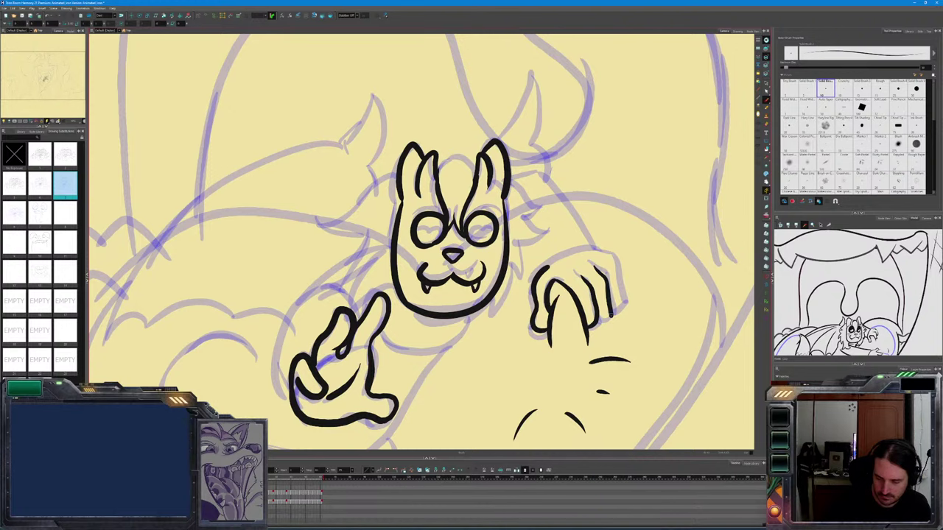
Close the drooping hand's fingertips and ink its outer finger and the curved back of the hand
key(period)
key(comma)
key(period)
key(comma)
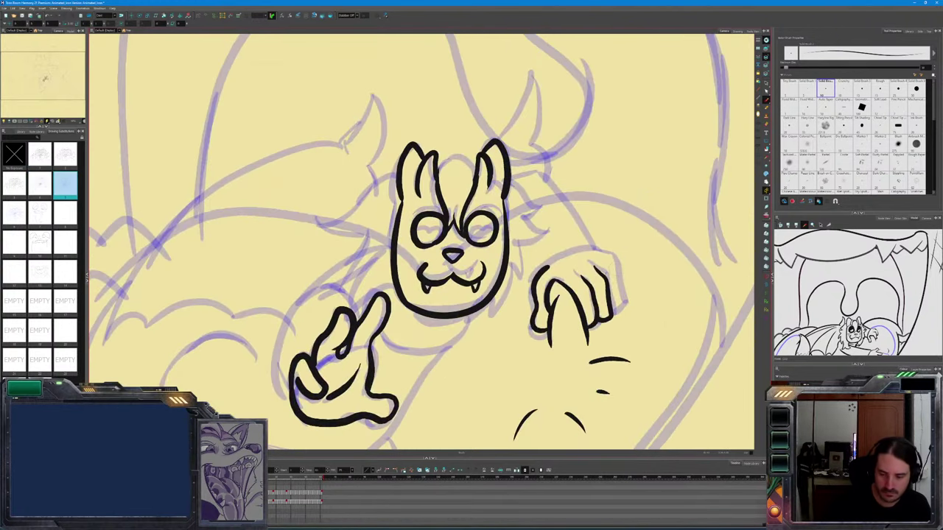
drag(605, 258, 620, 310)
key(period)
key(comma)
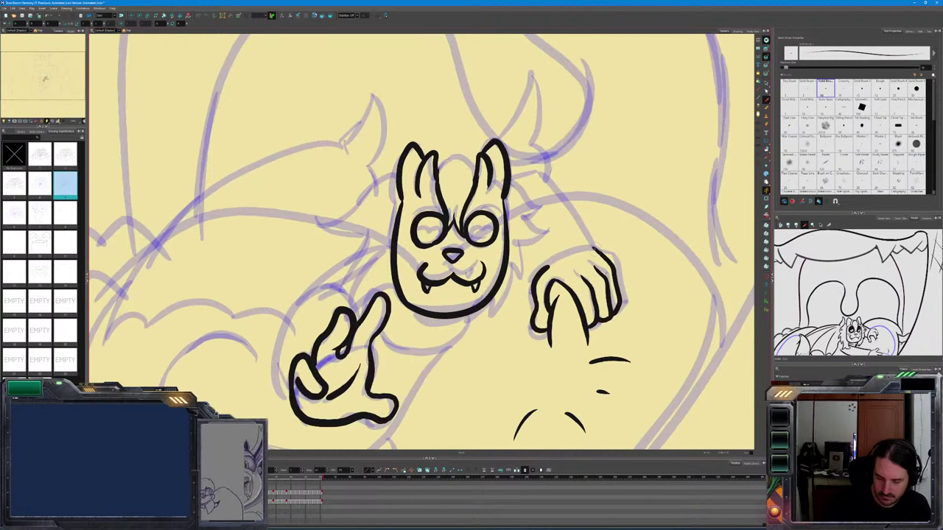
drag(551, 262, 582, 249)
Ink the jagged fur along the jaw on the drooping-hand side, checking its shape against the neighbouring frame
key(period)
mouse_move(532, 287)
mouse_down()
mouse_move(524, 249)
mouse_move(521, 273)
mouse_move(486, 328)
mouse_move(461, 340)
mouse_up()
key(comma)
key(period)
key(comma)
key(period)
key(comma)
drag(472, 309, 469, 327)
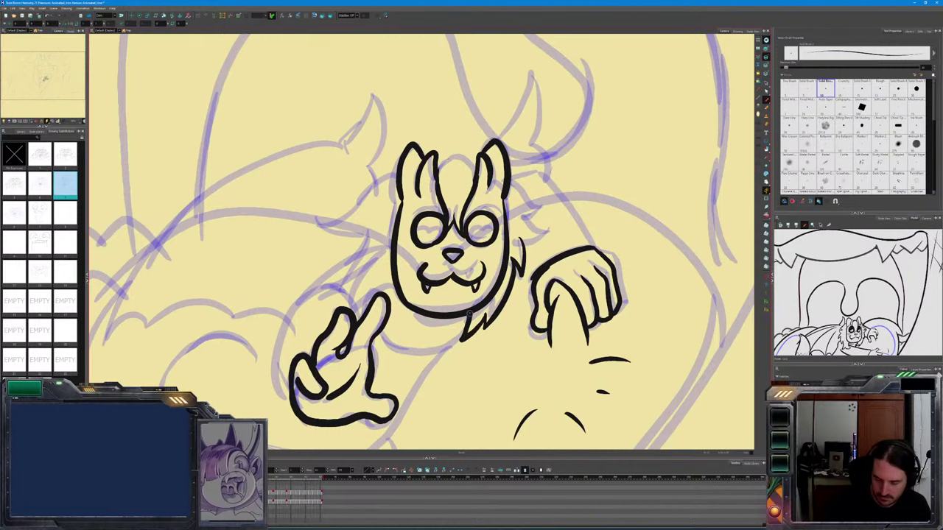
key(period)
key(comma)
Ink the upper cheek fur tufts between the ear and the jaw fur on the drooping-hand side of the face
mouse_move(521, 241)
mouse_down()
mouse_move(553, 227)
mouse_move(531, 218)
mouse_move(542, 208)
mouse_move(511, 182)
mouse_up()
key(period)
key(comma)
drag(545, 213, 526, 190)
key(period)
key(comma)
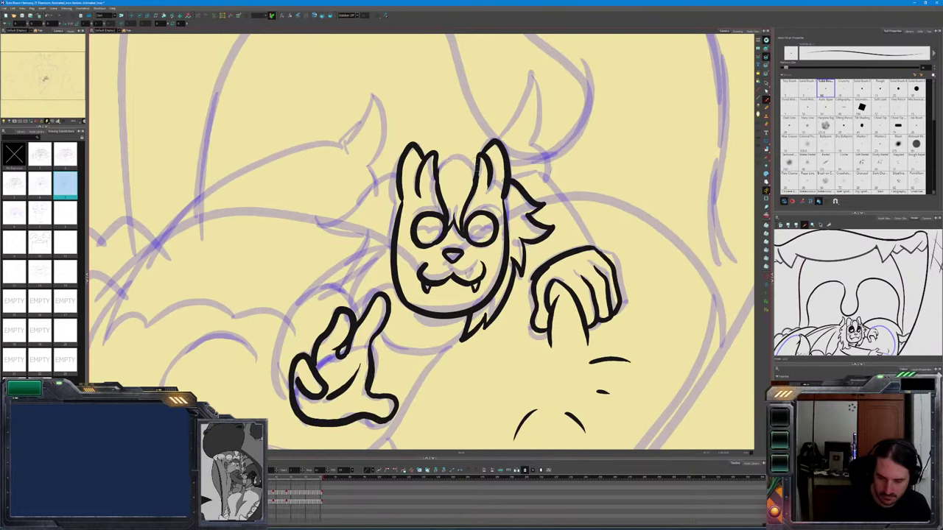
Close the inner line of the ear on the drooping-hand side and compare it with the preceding inked frame
key(period)
key(comma)
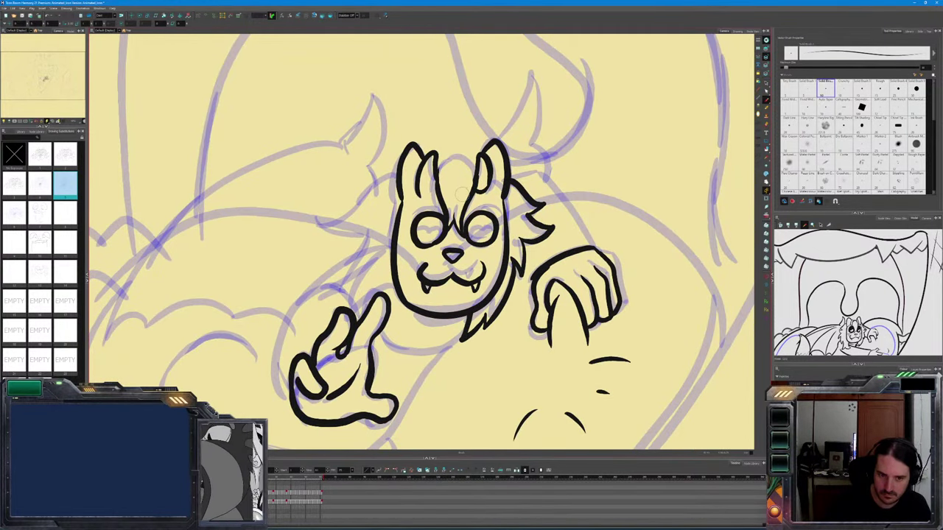
key(comma)
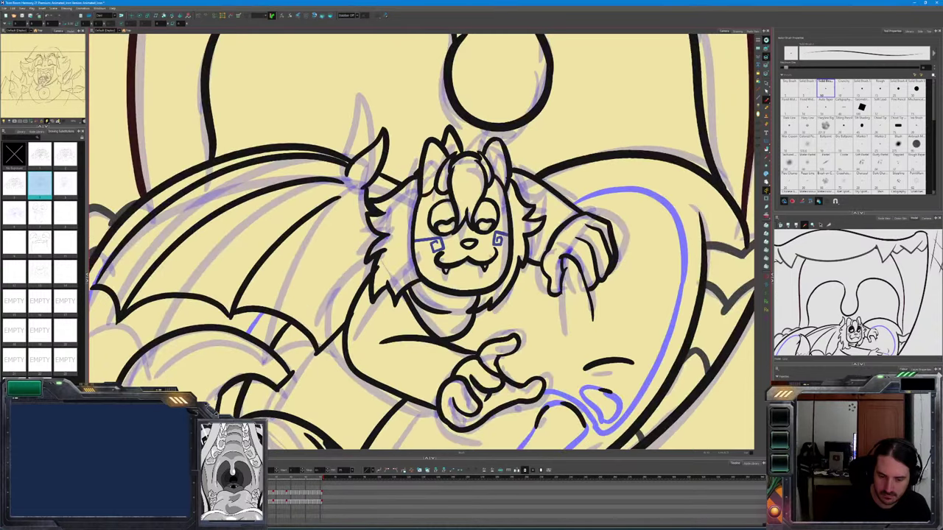
key(period)
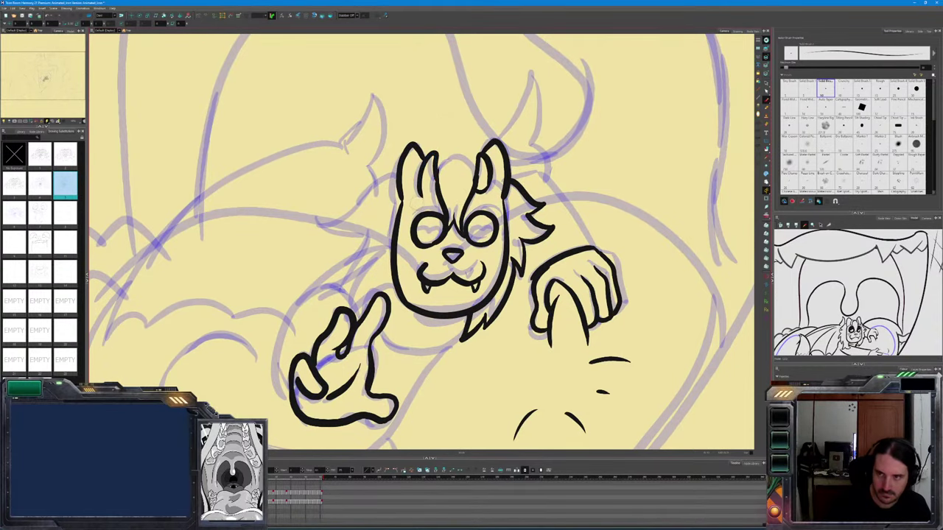
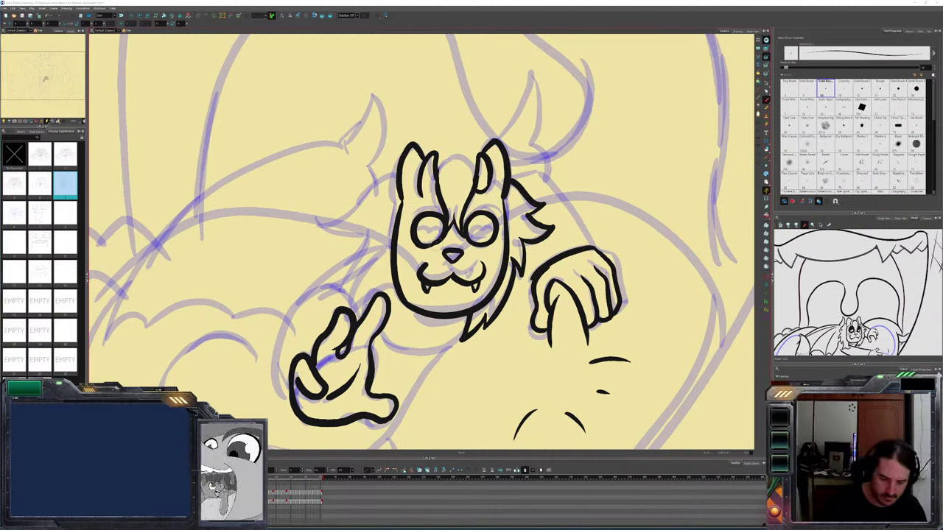
Ink the rounded top of the hair between the ears, following its shape in the preceding inked drawing
click(440, 241)
key(comma)
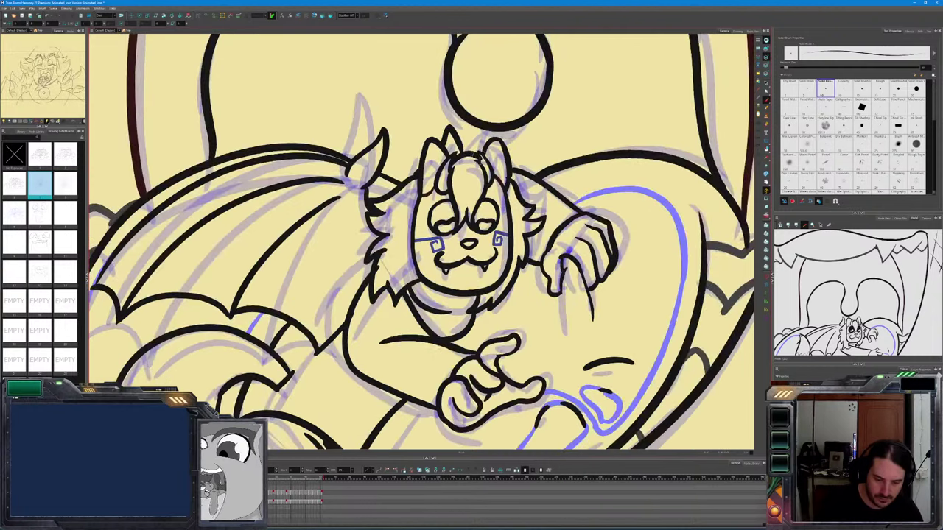
key(period)
key(comma)
key(period)
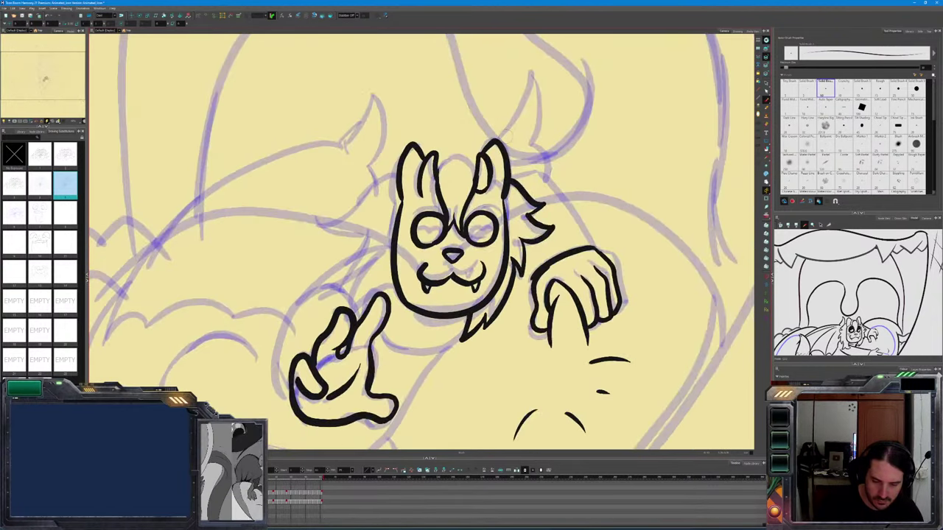
key(f)
key(g)
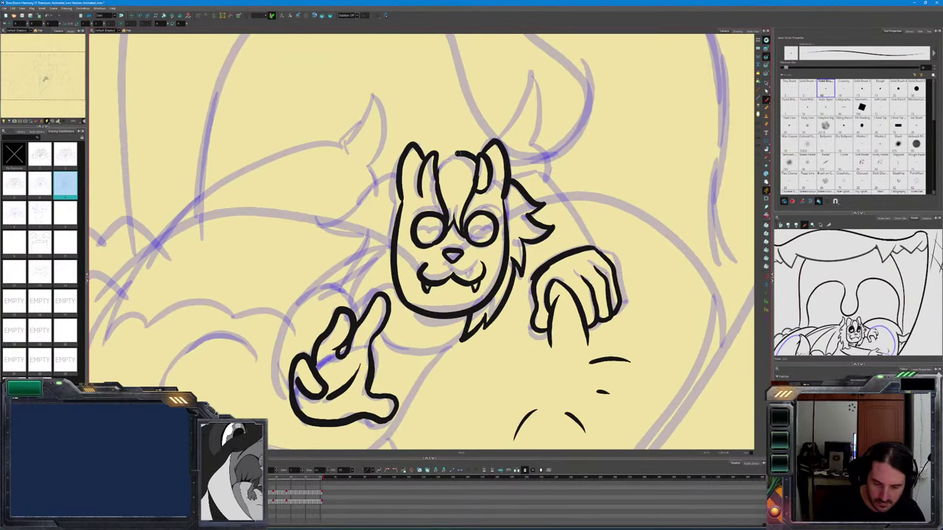
key(f)
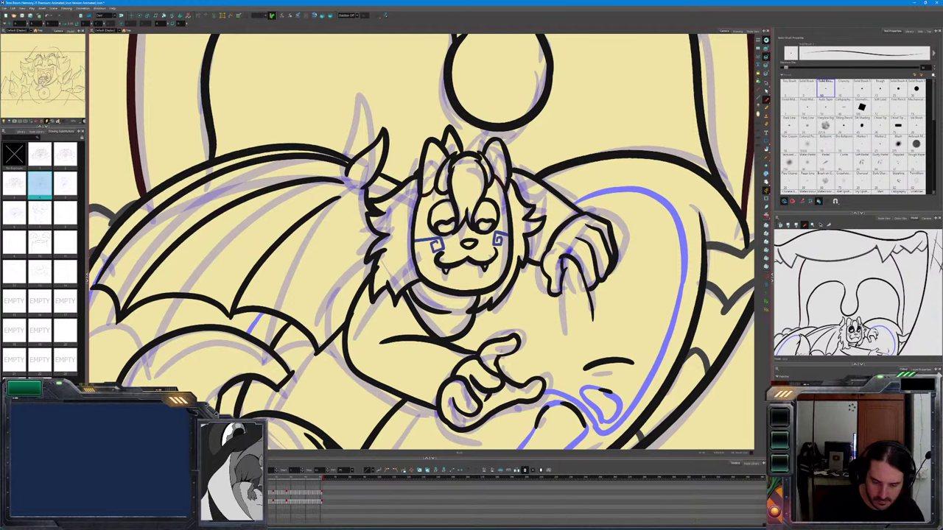
key(g)
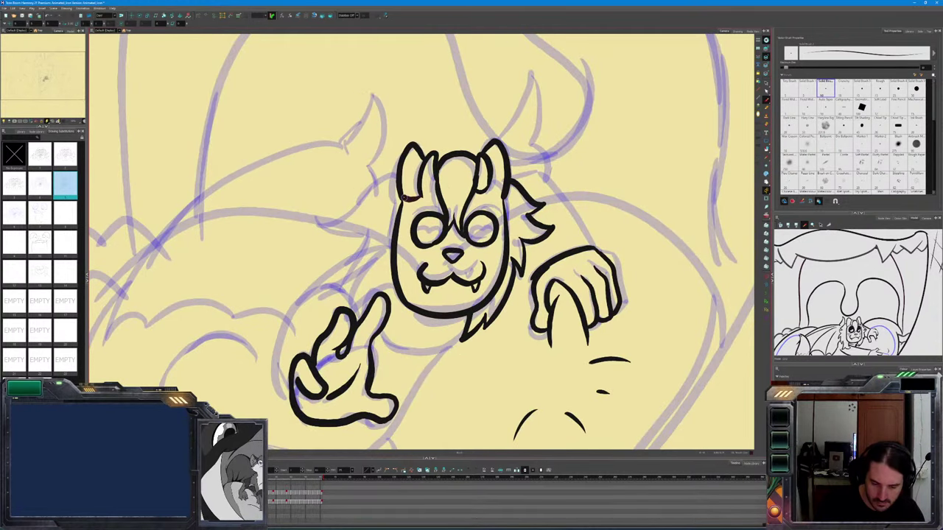
Ink the short base lines where both ears meet the head and the hair strands
key(f)
key(g)
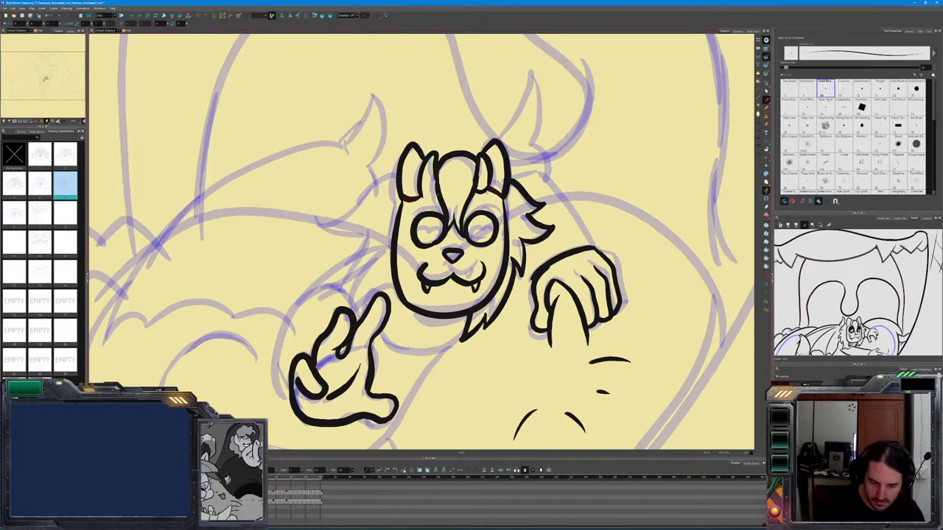
drag(436, 197, 424, 199)
key(f)
key(g)
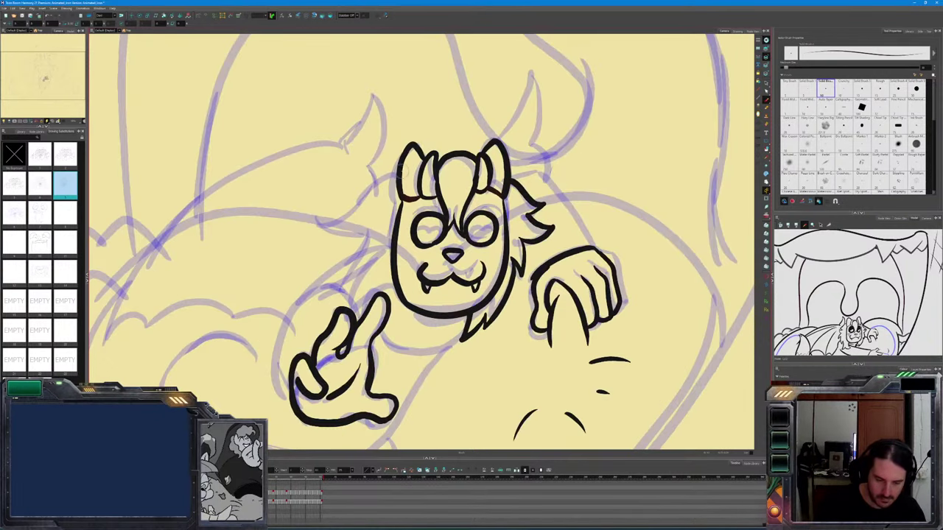
Ink the pointed fur tufts beside the ear and cheek on the open-hand side of the face
mouse_move(399, 165)
mouse_down()
mouse_move(329, 213)
mouse_move(373, 247)
mouse_up()
key(f)
key(g)
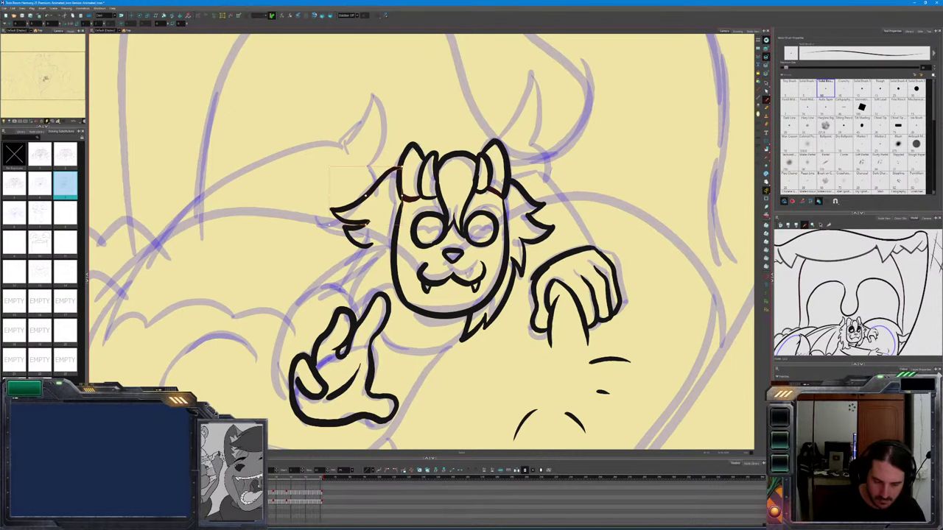
drag(402, 165, 329, 193)
key(f)
key(g)
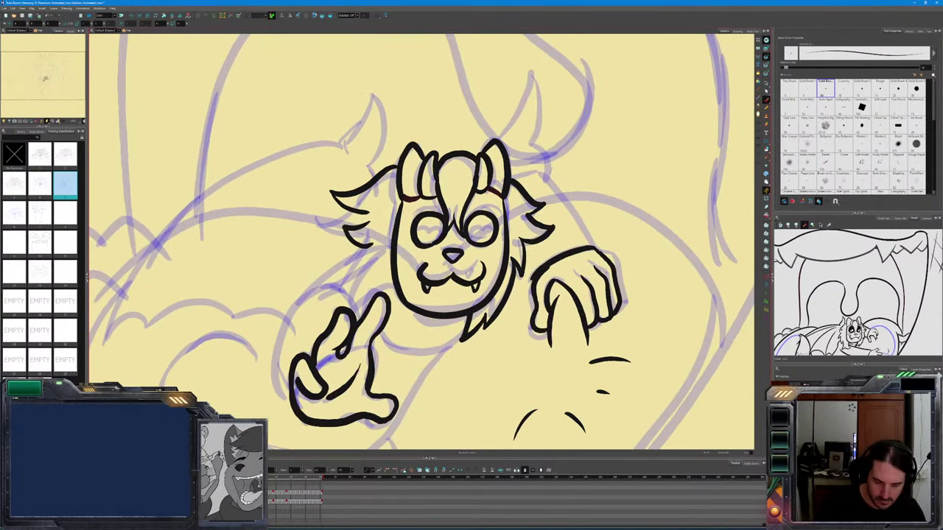
Undo the last fur stroke and redraw the lower cheek tuft on the open-hand side as a short pointed shape
key(ctrl+z)
drag(369, 216, 372, 246)
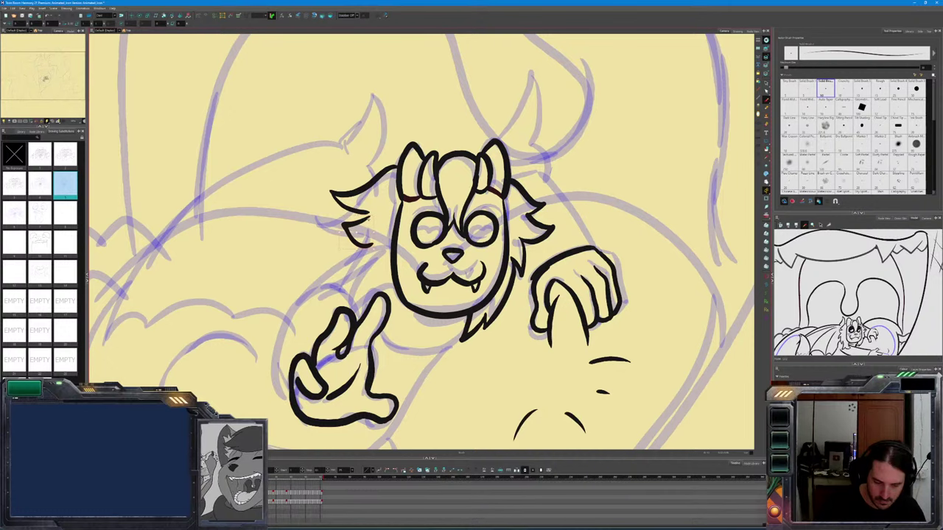
key(f)
key(g)
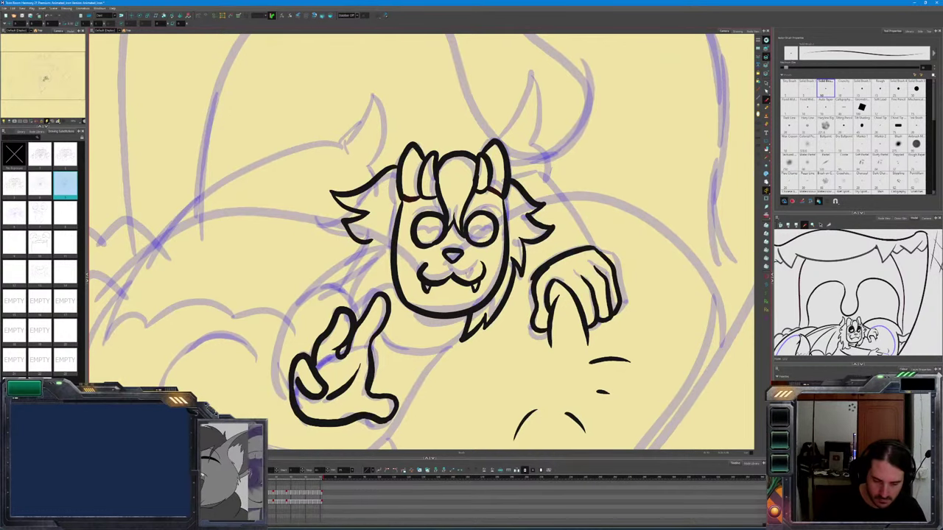
mouse_move(370, 257)
mouse_down()
mouse_move(349, 260)
mouse_move(366, 243)
mouse_up()
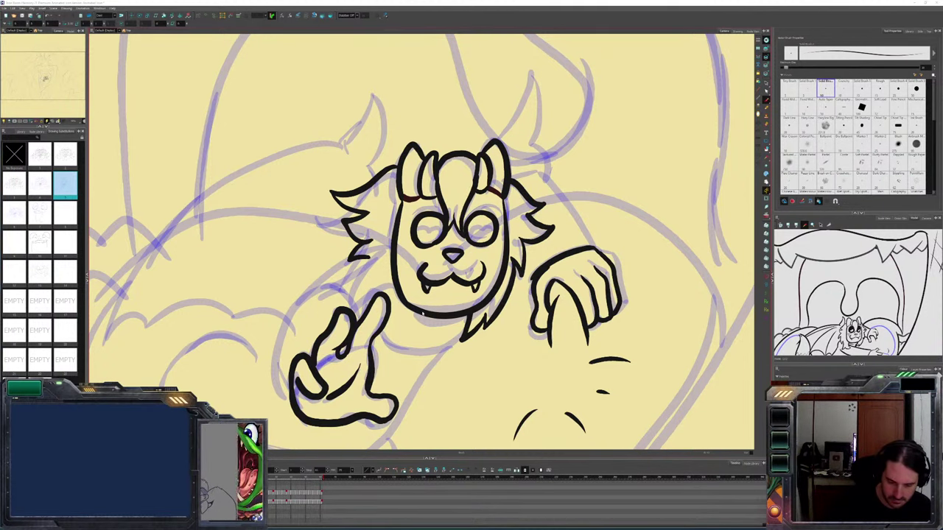
Ink the lowest pointed fur tufts from the cheek down to the raised fingers, matching the preceding inked drawing
click(423, 312)
key(comma)
key(period)
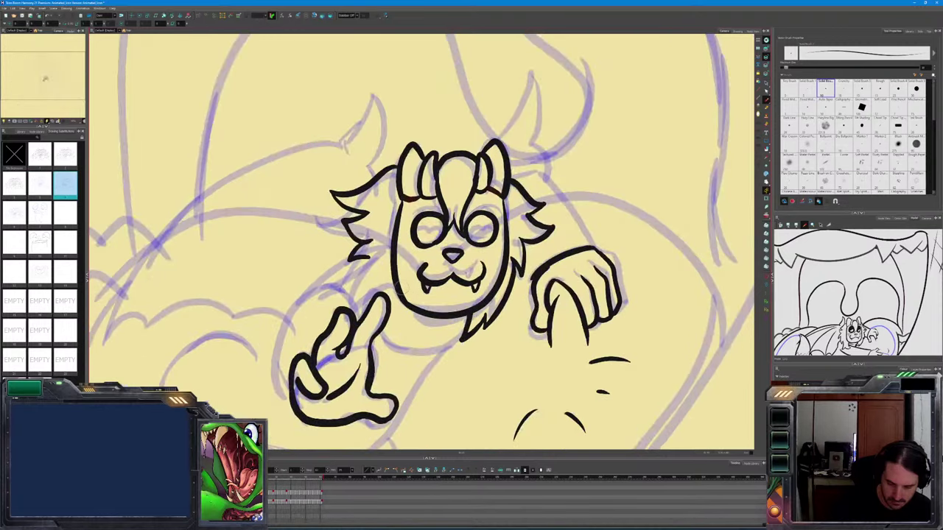
drag(399, 283, 366, 296)
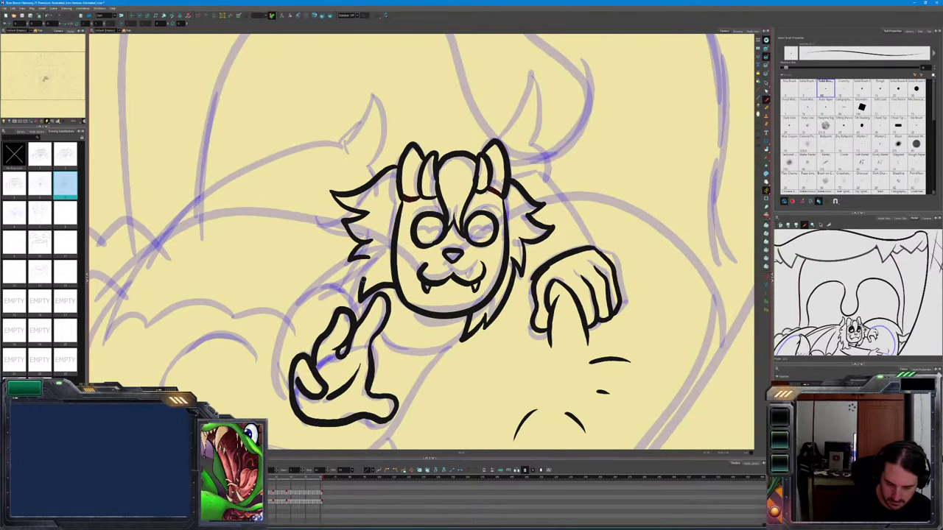
key(comma)
key(period)
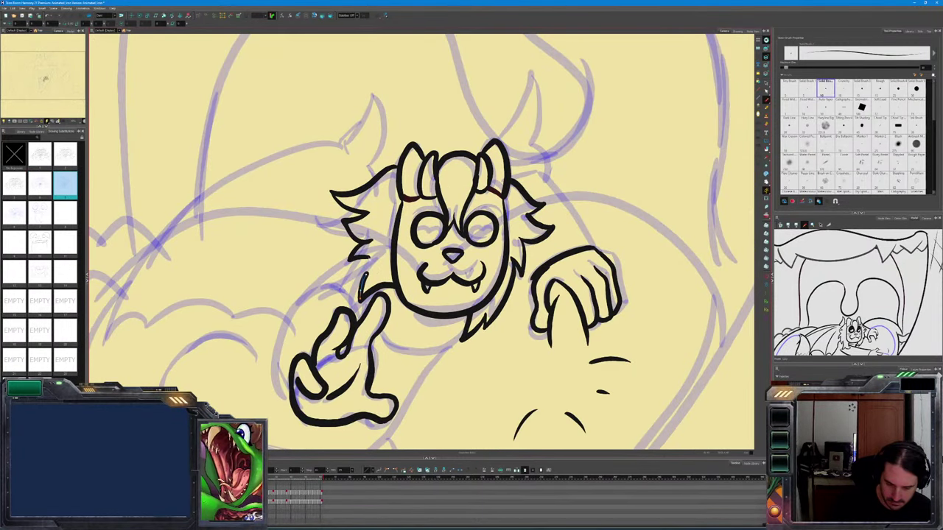
key(comma)
key(period)
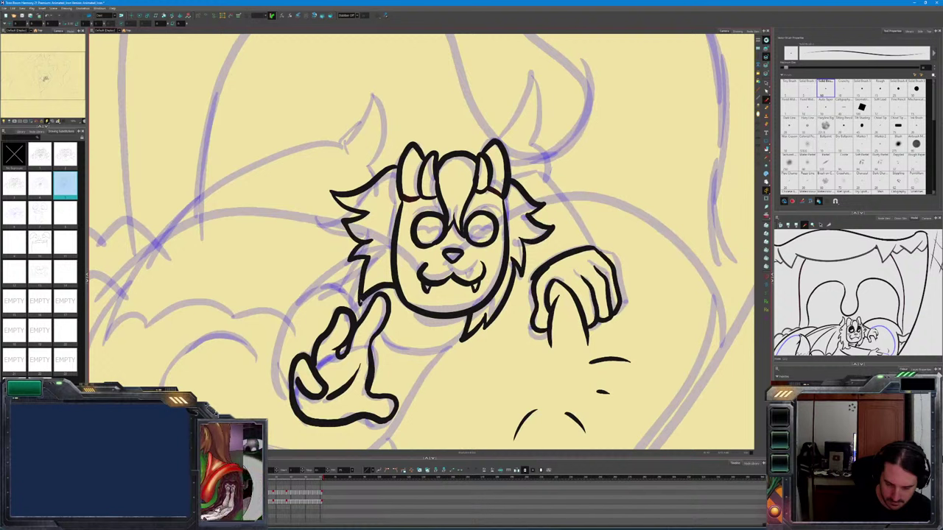
key(comma)
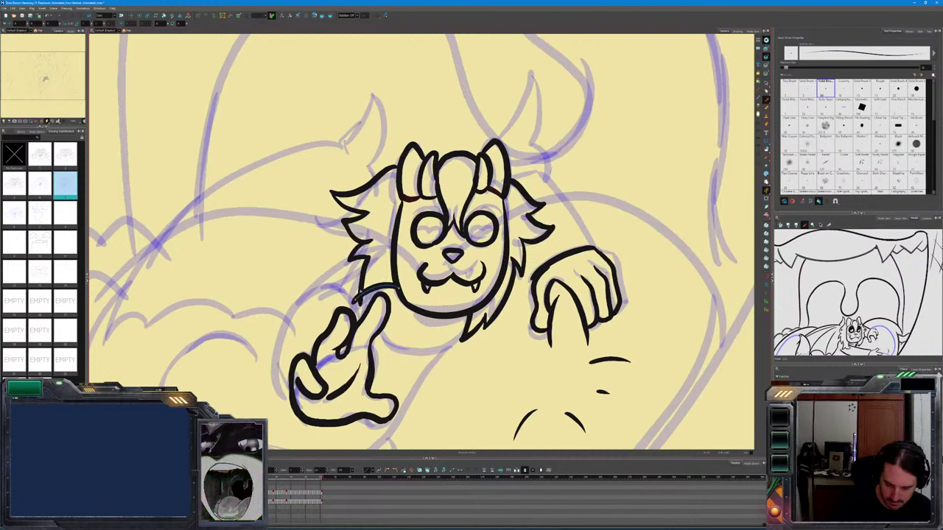
key(period)
key(comma)
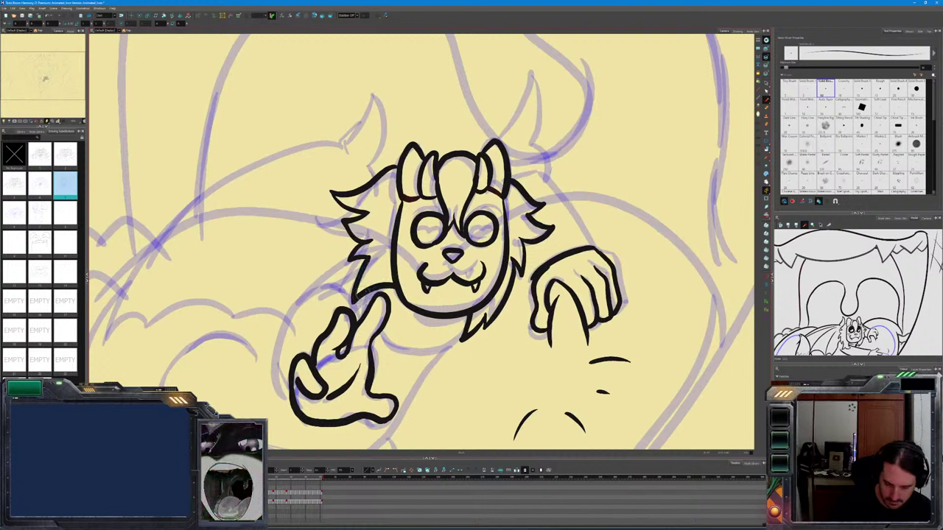
key(period)
key(comma)
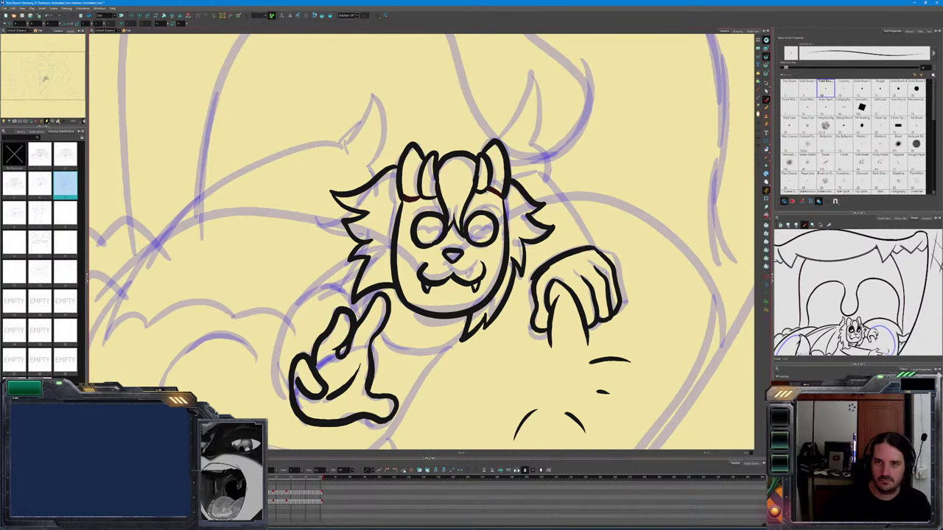
key(period)
key(comma)
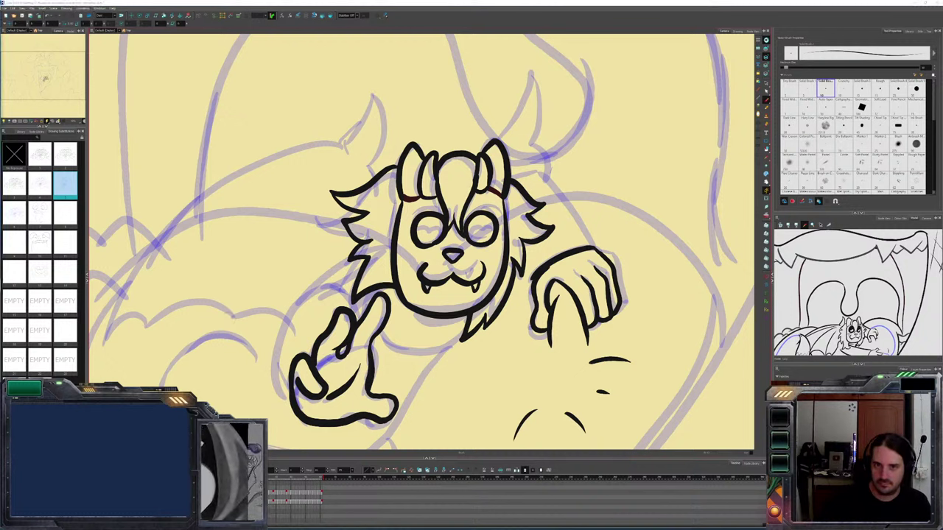
key(period)
key(comma)
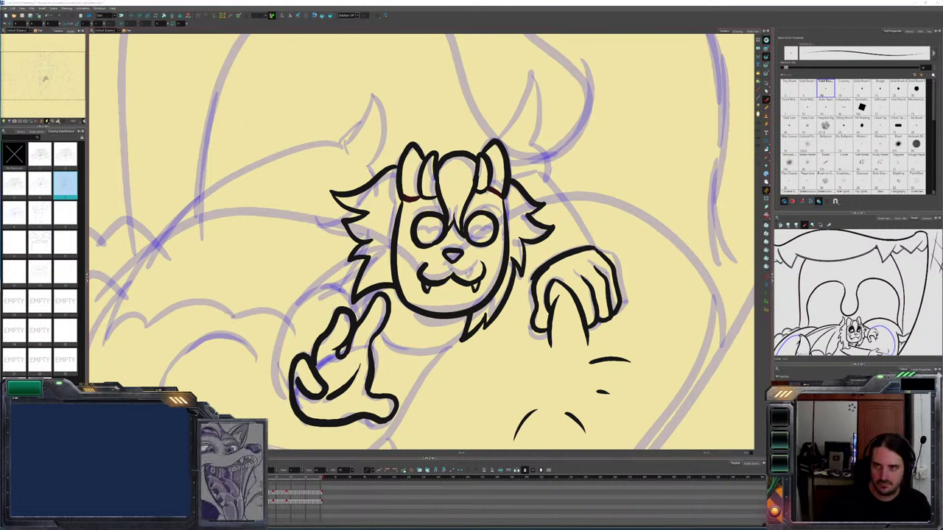
key(period)
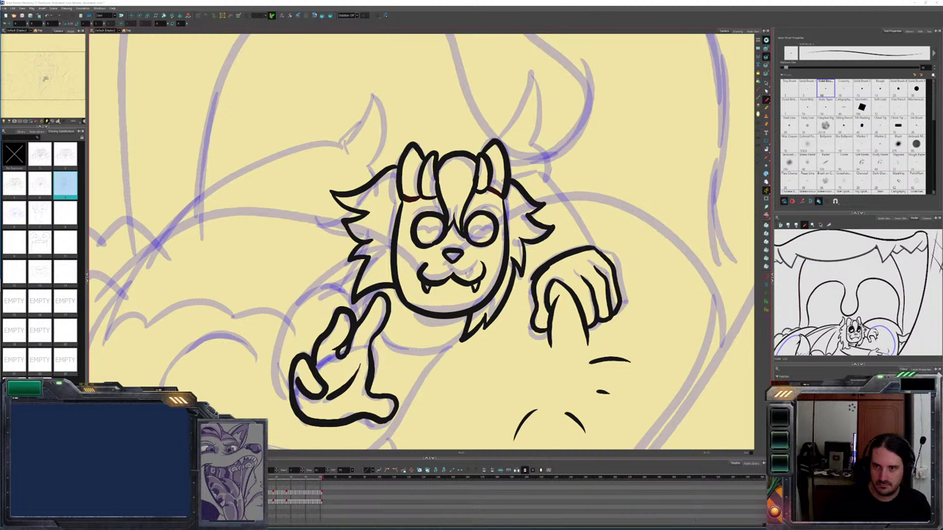
key(comma)
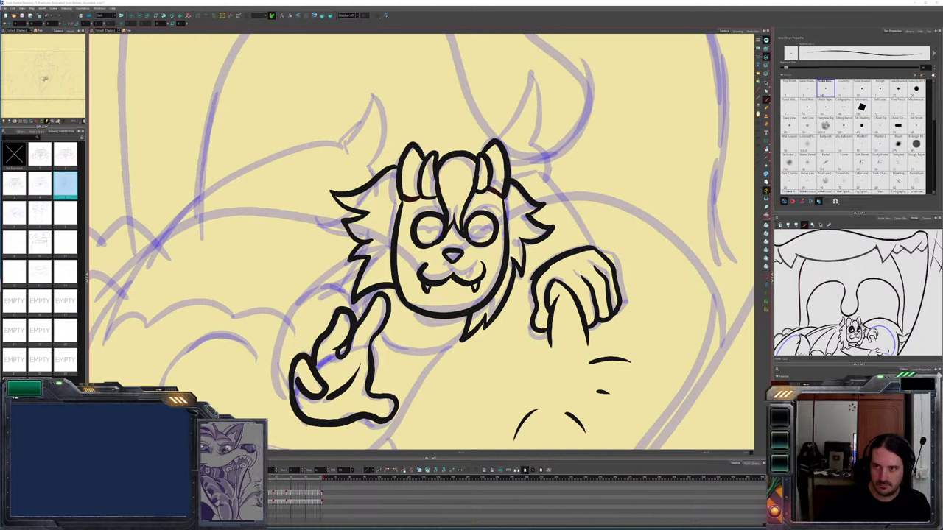
key(period)
key(comma)
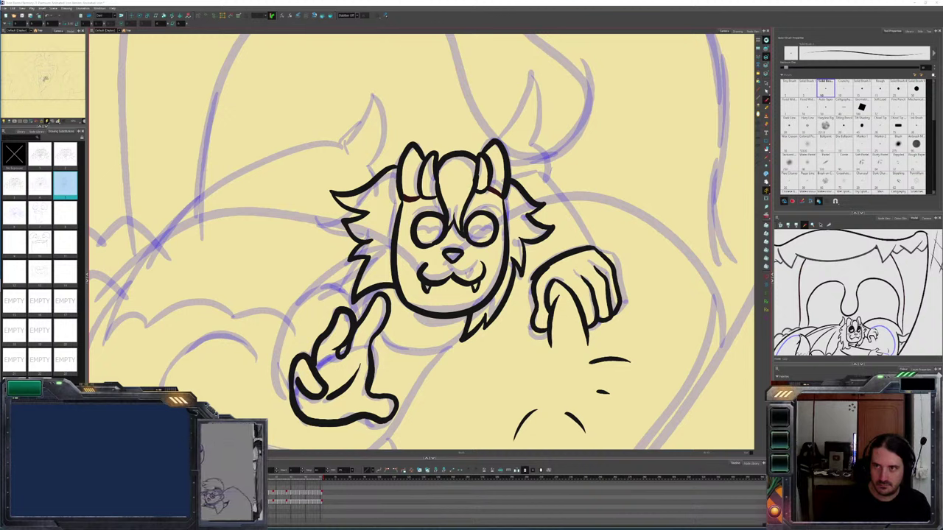
key(period)
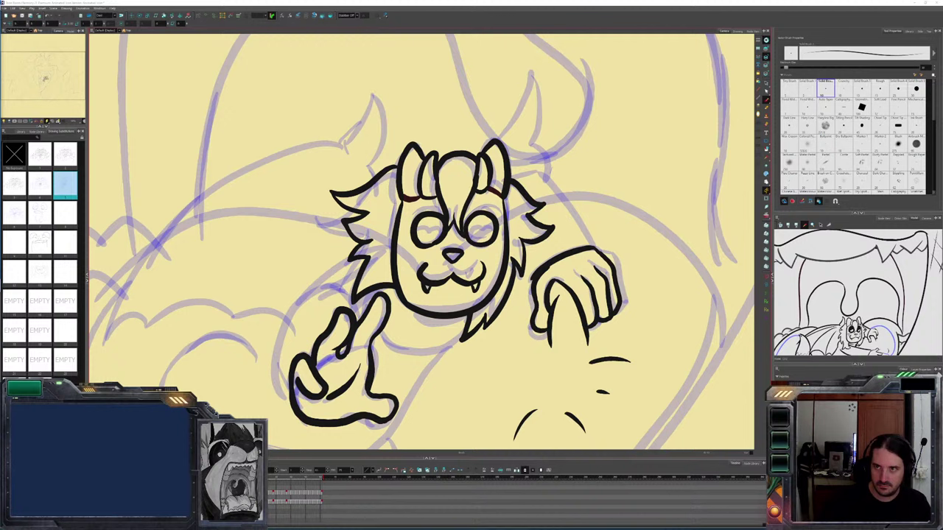
key(comma)
key(period)
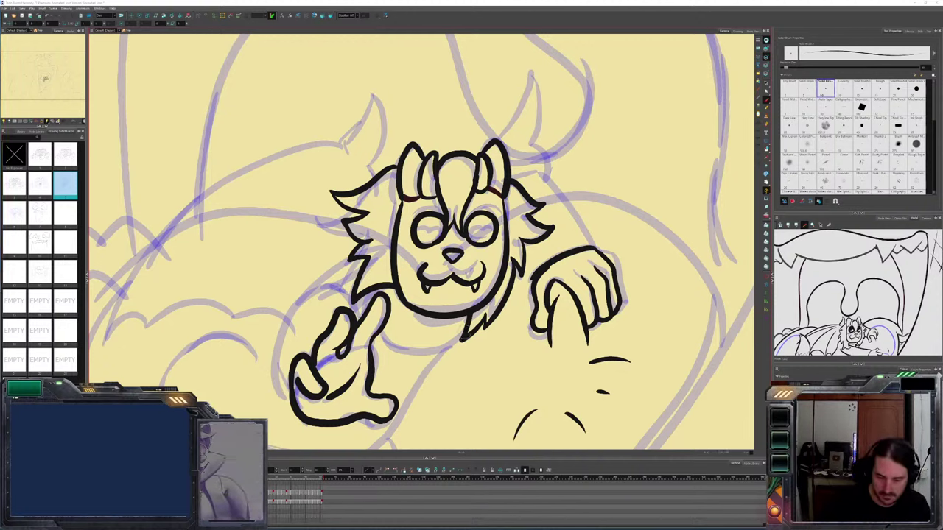
Ink the short neck lines below the chin, using the preceding inked drawing as reference
key(f)
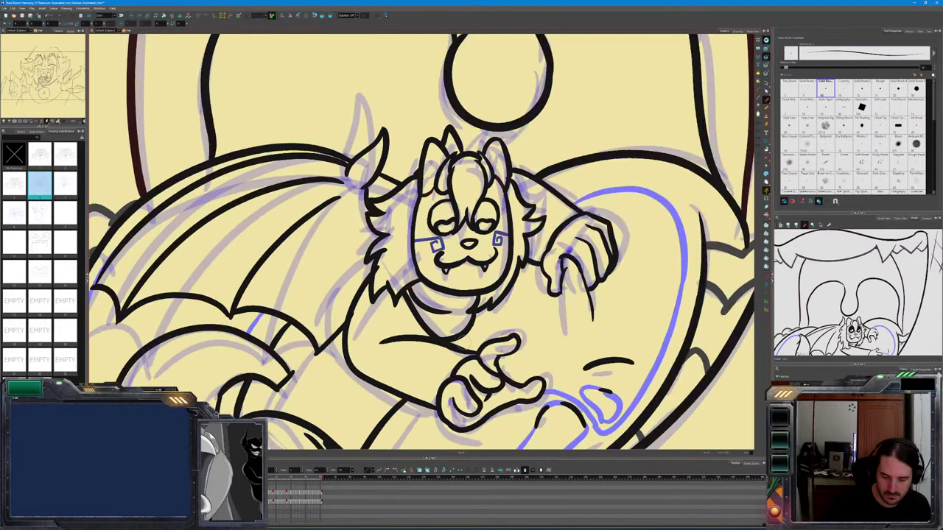
key(g)
key(period)
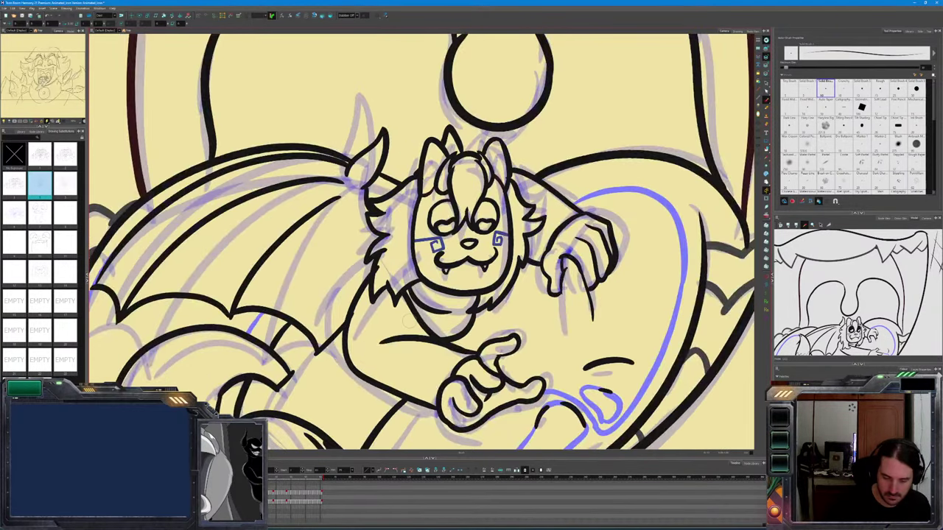
key(comma)
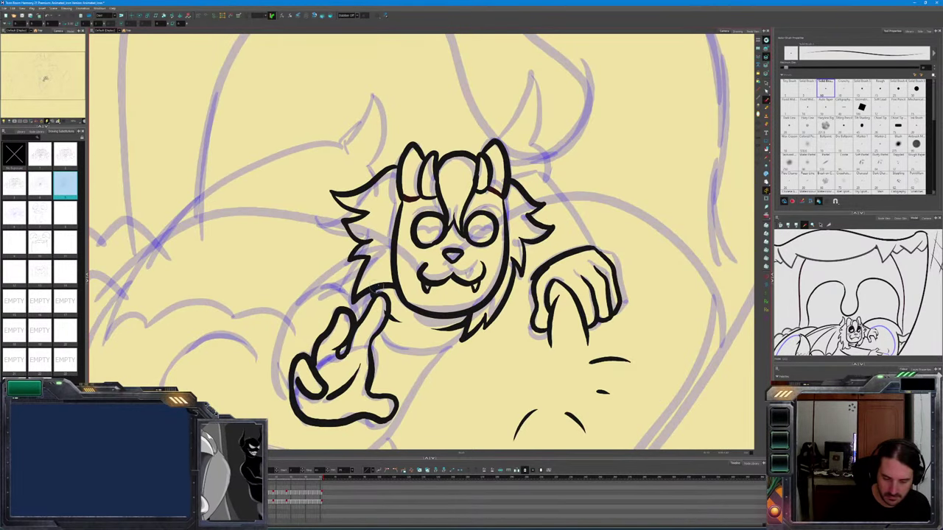
key(period)
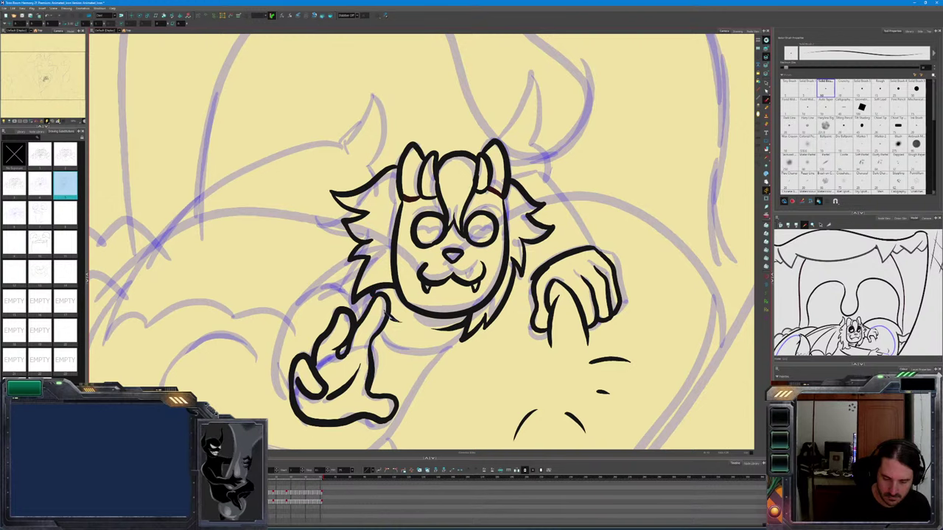
key(comma)
key(period)
key(comma)
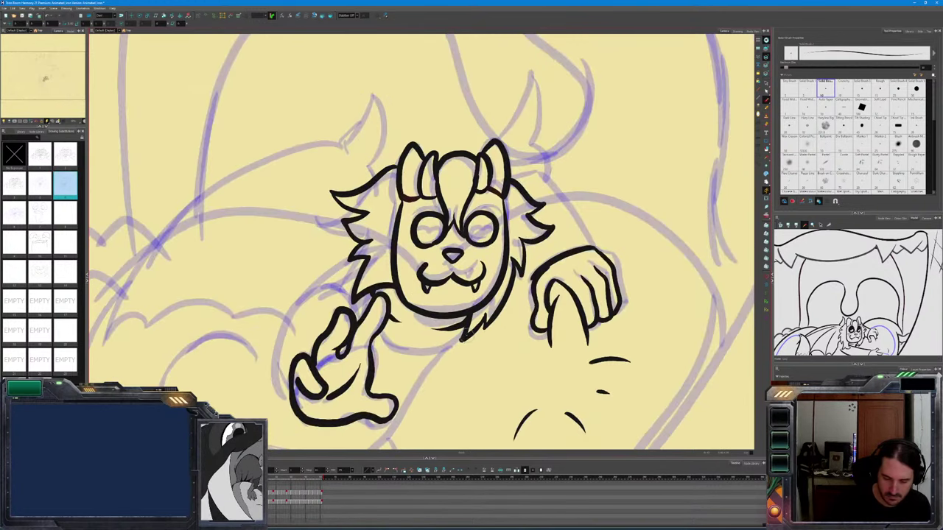
Ink the curved lower edge of the neck from the raised fingers to the chin fur on the drooping-hand side
mouse_move(466, 339)
mouse_down()
mouse_move(441, 351)
mouse_move(394, 346)
mouse_move(379, 331)
mouse_up()
key(period)
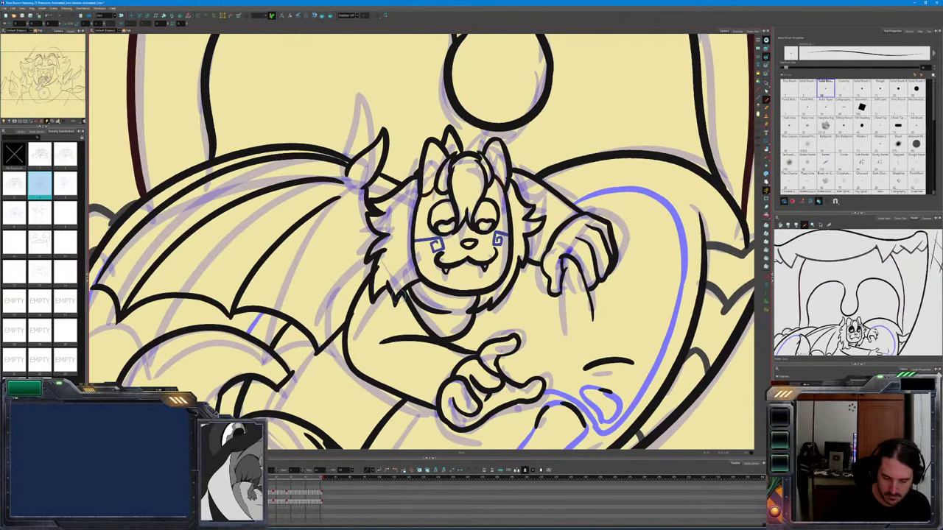
key(comma)
key(alt+q)
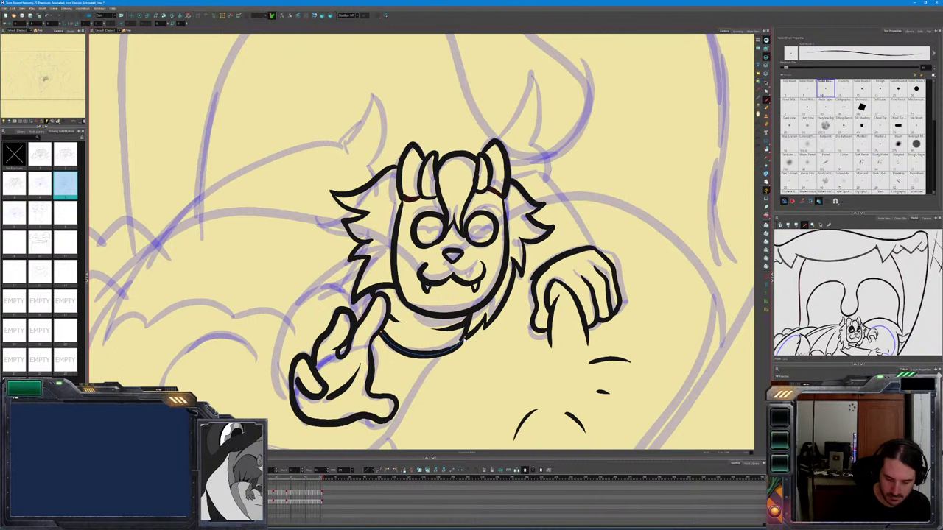
drag(418, 350, 386, 349)
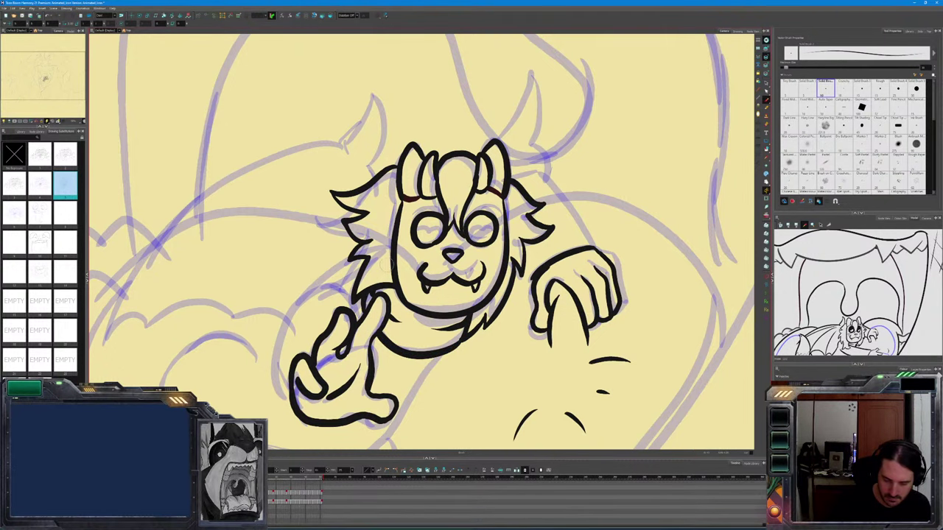
key(f)
key(g)
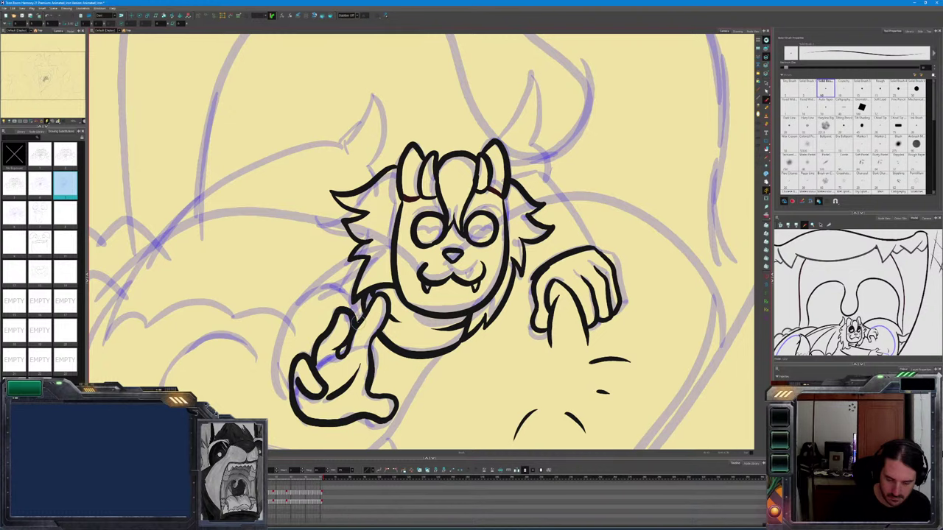
Ink the short arm line behind the open hand's fingers and the arm's rounded outer contour from the fur to the hand
drag(356, 328, 328, 286)
key(comma)
key(period)
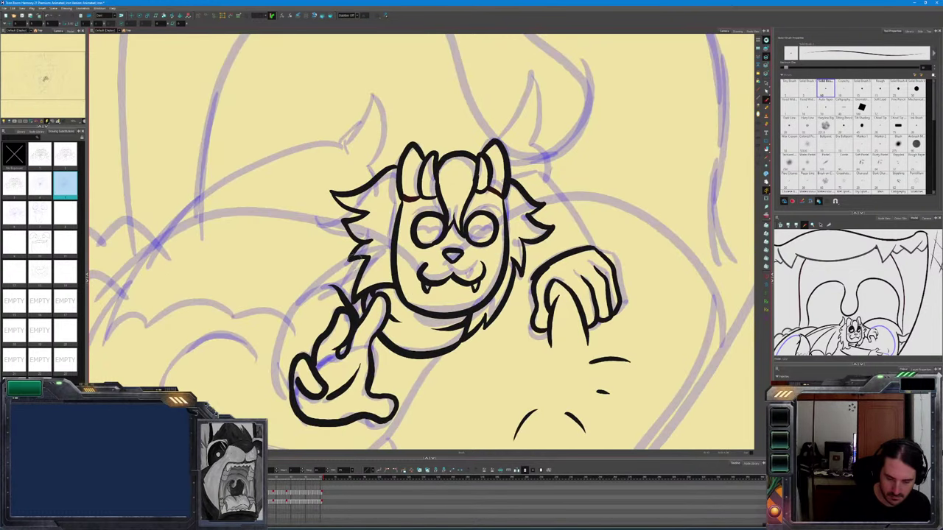
mouse_move(357, 252)
mouse_down()
mouse_move(292, 312)
mouse_move(277, 357)
mouse_move(289, 383)
mouse_up()
drag(354, 256, 275, 395)
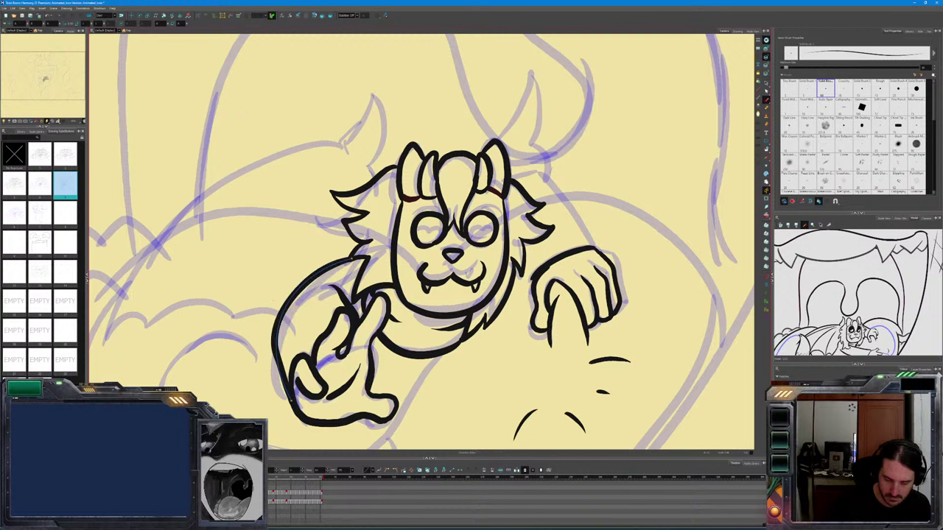
key(ctrl+z)
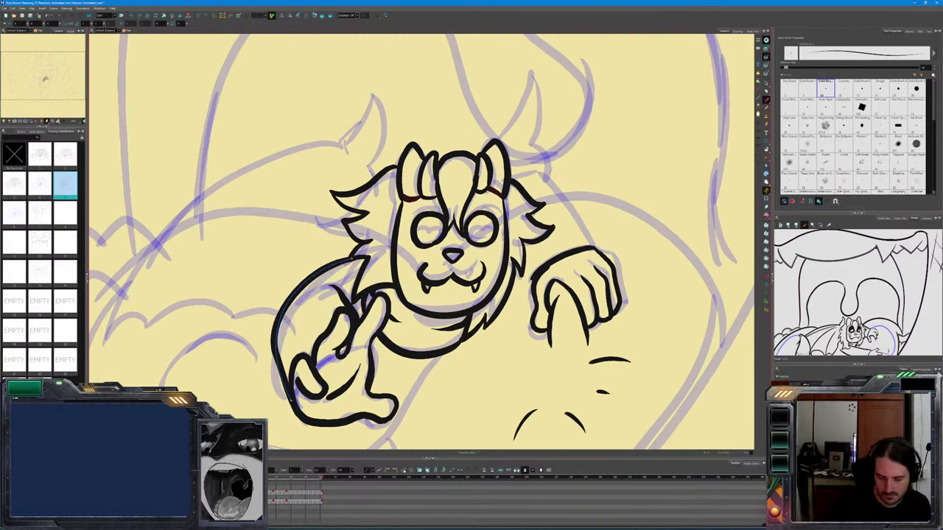
drag(302, 282, 277, 374)
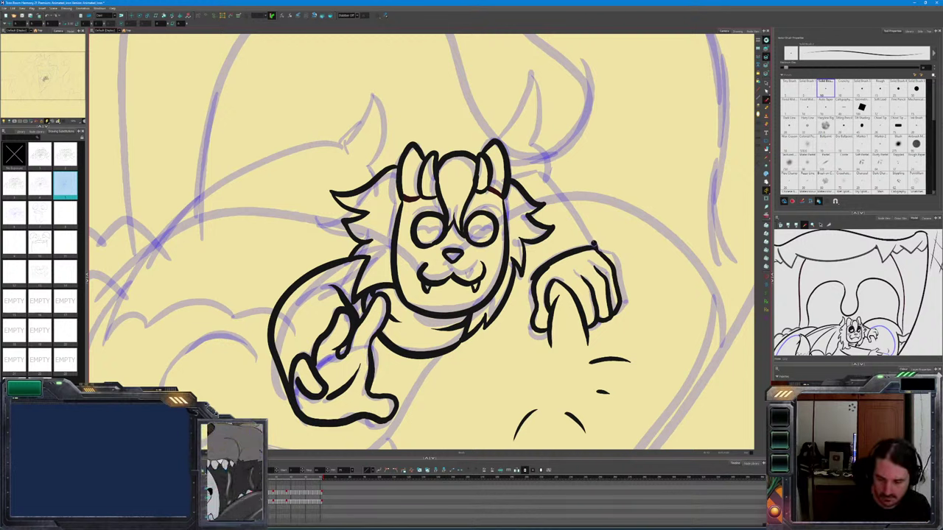
Ink the drooping arm's outer contour from beside the ear to the wrist, plus its short underside line near the fur
mouse_move(598, 252)
mouse_down()
mouse_move(555, 182)
mouse_move(514, 176)
mouse_up()
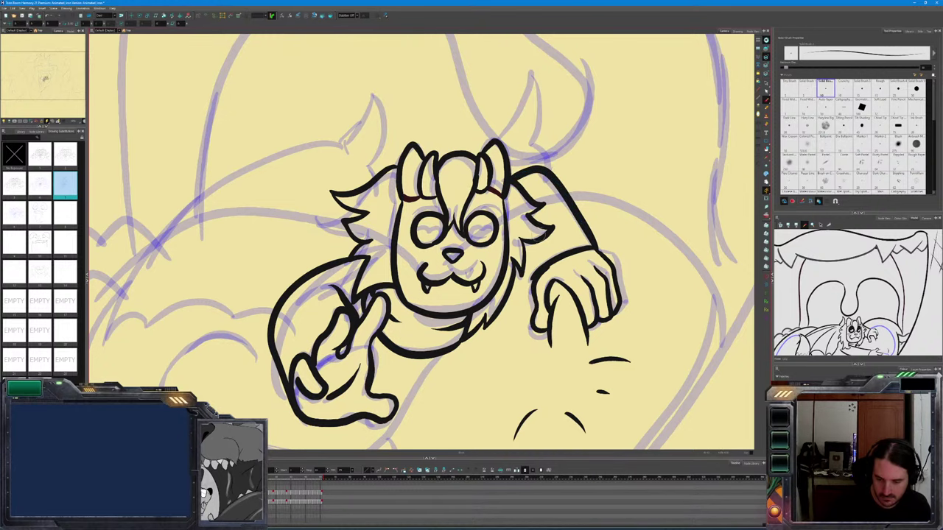
key(comma)
key(])
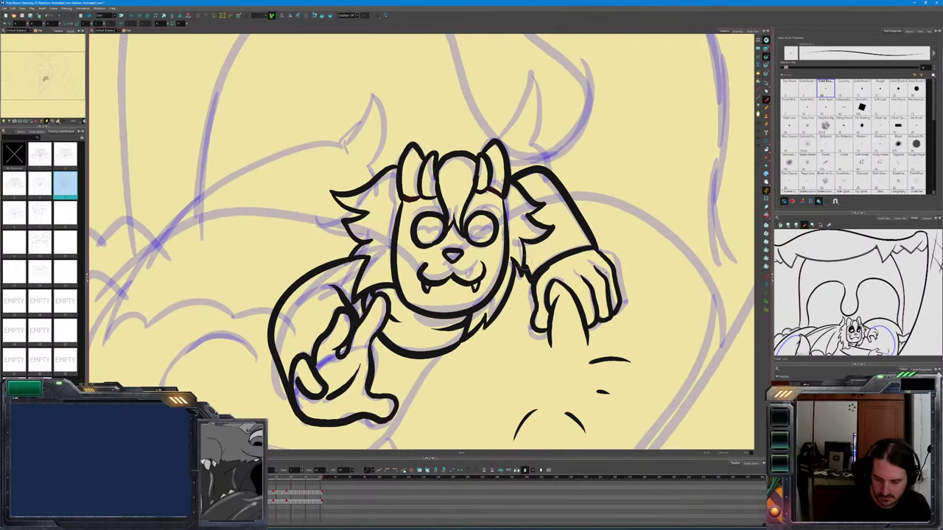
Flip between the current and preceding drawings to compare the inked arms and the parts still missing
key([)
key(])
key([)
key(])
key([)
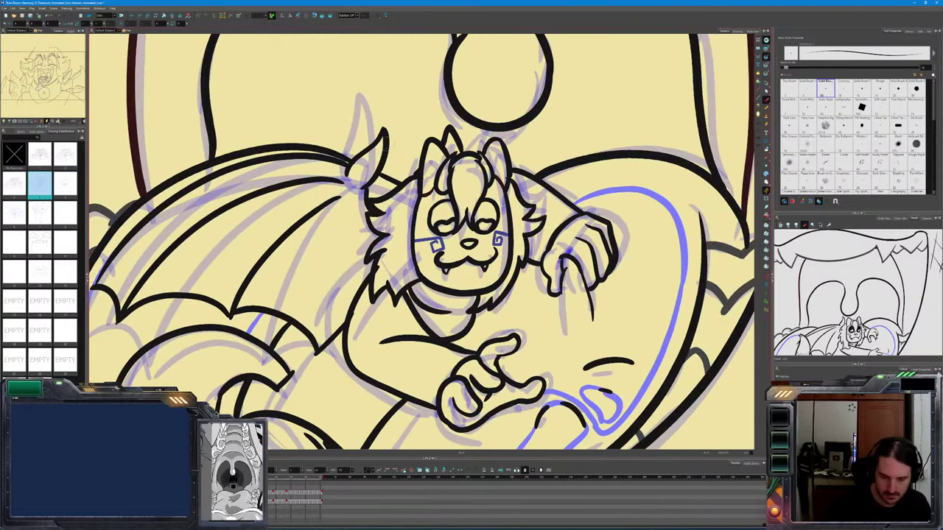
key(])
key([)
key(])
key([)
key(])
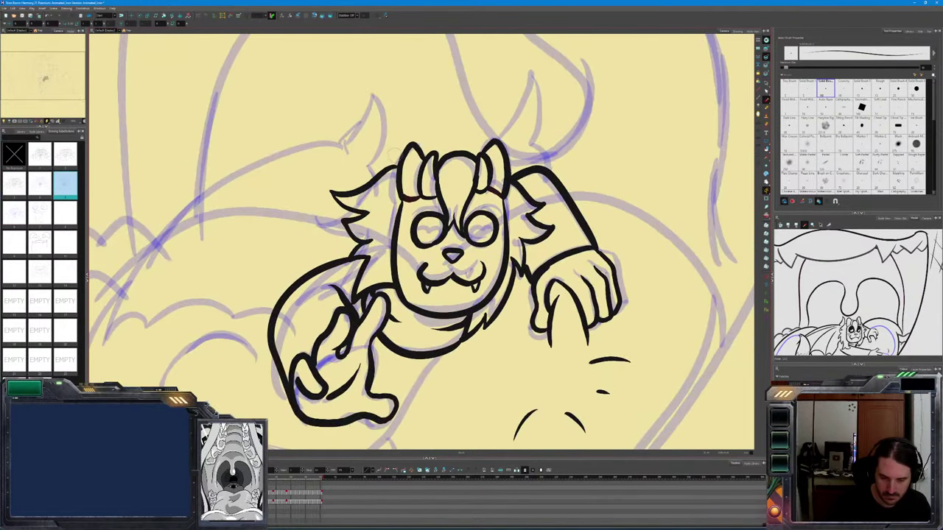
Ink the pointed, curved claw of the outspread wing beside the character's ear, including its short base line
mouse_move(408, 141)
mouse_down()
mouse_move(398, 105)
mouse_move(361, 156)
mouse_up()
key(])
key([)
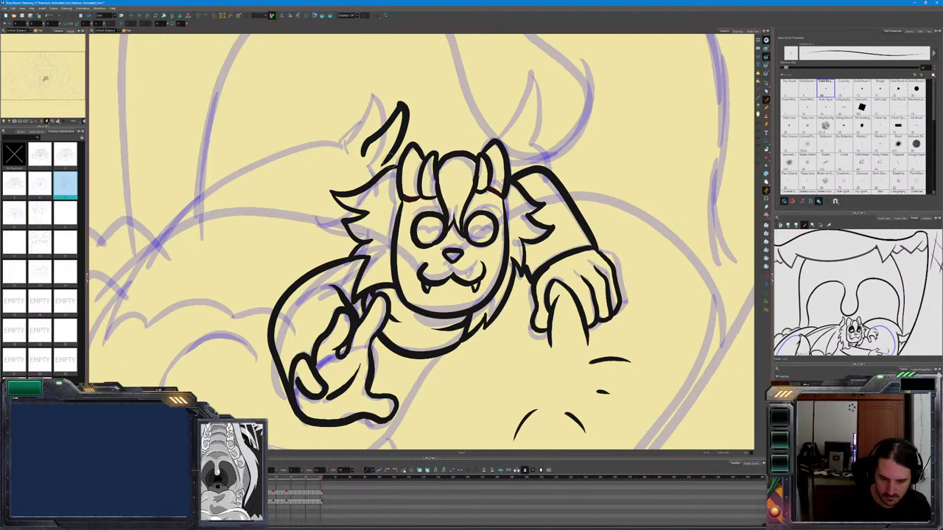
key([)
key(])
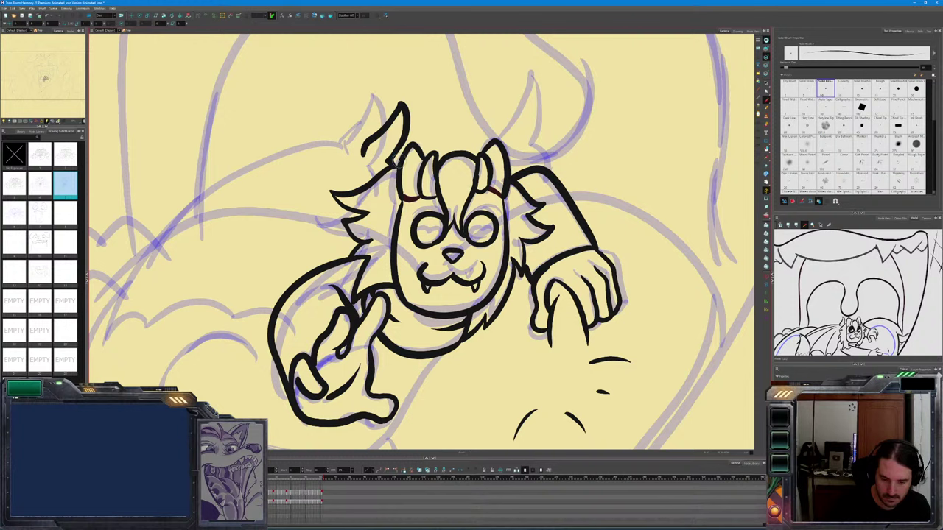
key(.)
key(.)
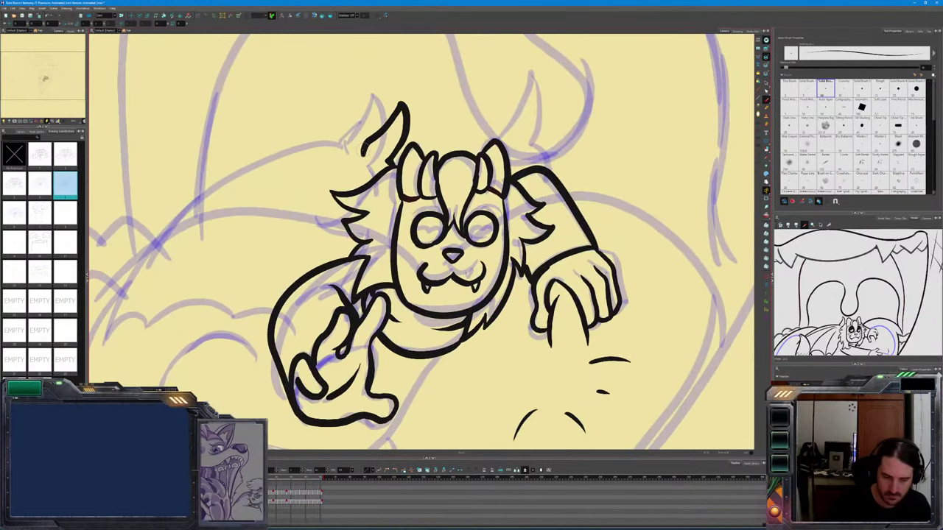
Ink the outspread wing's long upper edge from the claw outward and the short scallop of its lower edge beside the arm
mouse_move(366, 143)
mouse_down()
mouse_move(349, 137)
mouse_move(118, 235)
mouse_up()
key(])
key([)
key(])
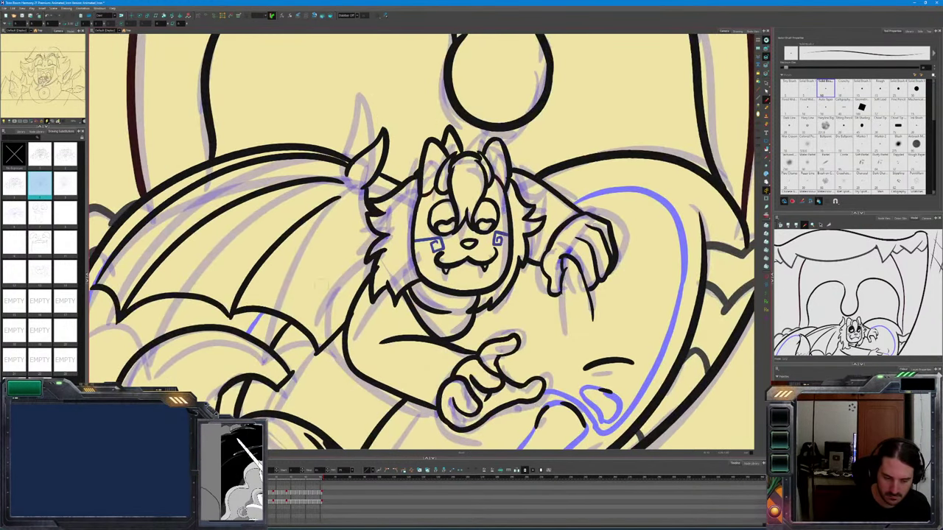
key([)
mouse_move(294, 285)
mouse_down()
mouse_move(262, 269)
mouse_move(233, 281)
mouse_up()
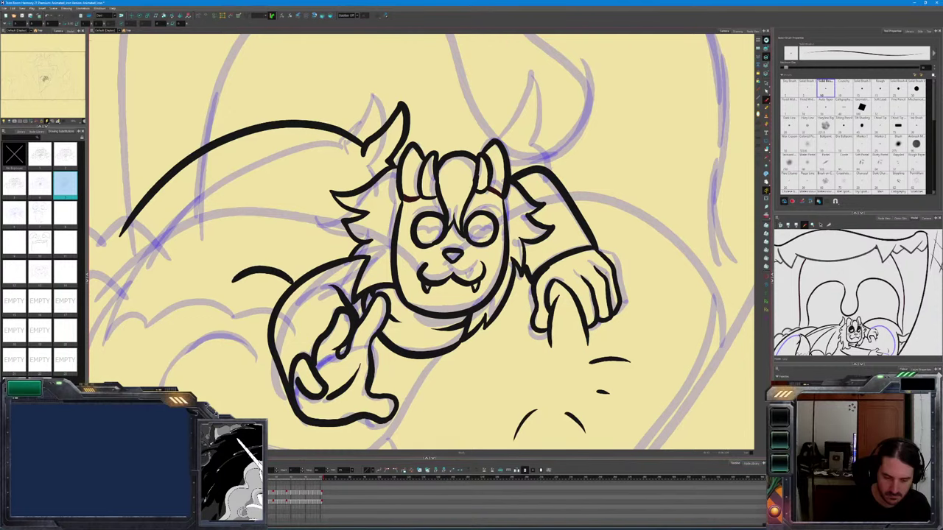
drag(293, 286, 232, 281)
key(])
key([)
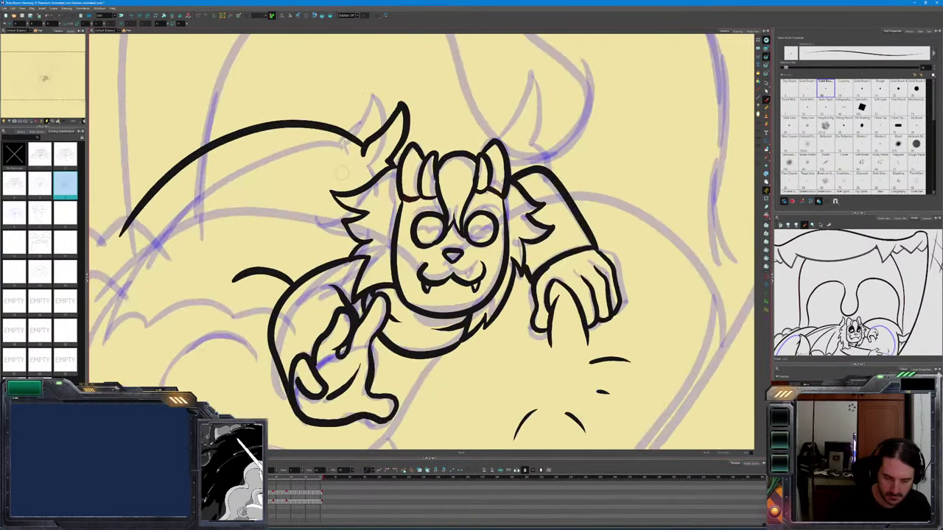
Ink the wing's inner rib from near the fur to the scallop tip and the next scallop along the lower edge
mouse_move(350, 173)
mouse_down()
mouse_move(305, 199)
mouse_move(232, 280)
mouse_up()
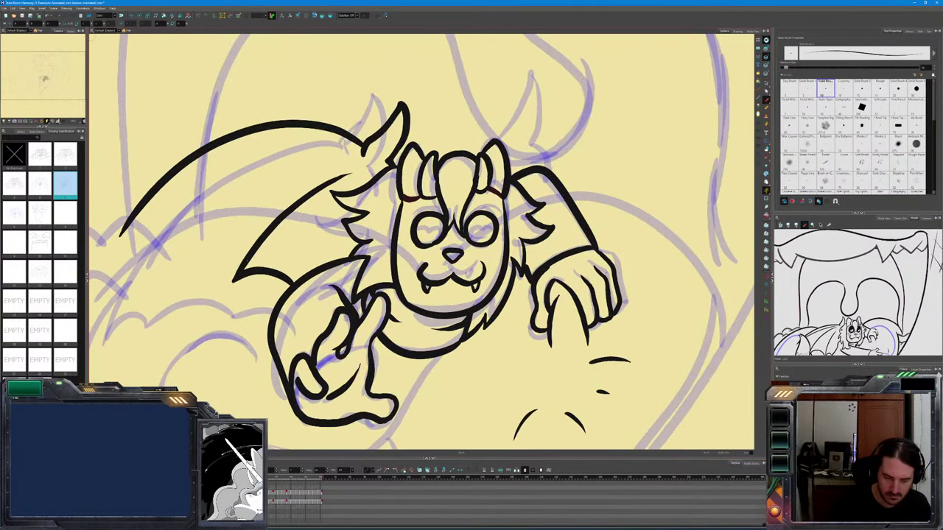
key(])
mouse_move(351, 174)
mouse_down()
mouse_move(233, 280)
mouse_move(136, 259)
mouse_up()
key([)
key(])
key([)
Ink the wing's second rib from below the claw and adjust it to meet the outer tip of the lower scallop
drag(346, 150, 141, 258)
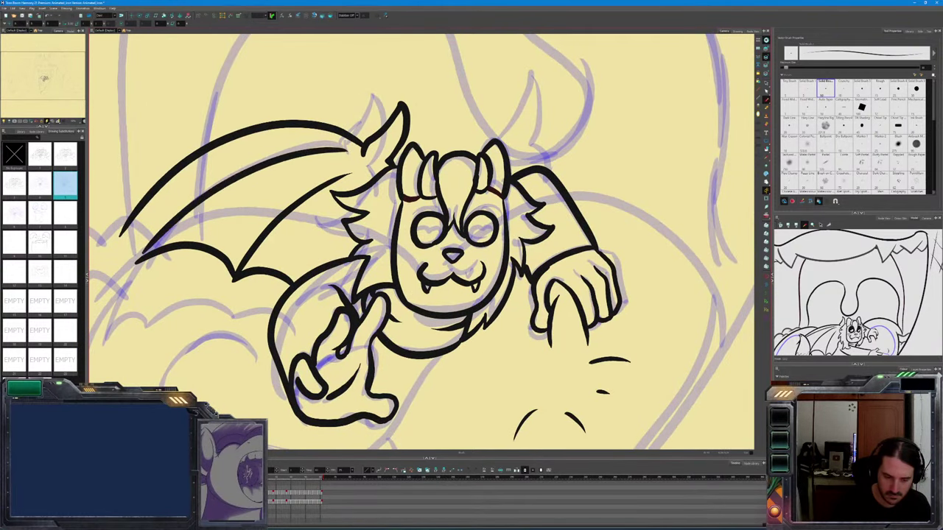
key(alt+q)
click(142, 257)
drag(347, 150, 136, 259)
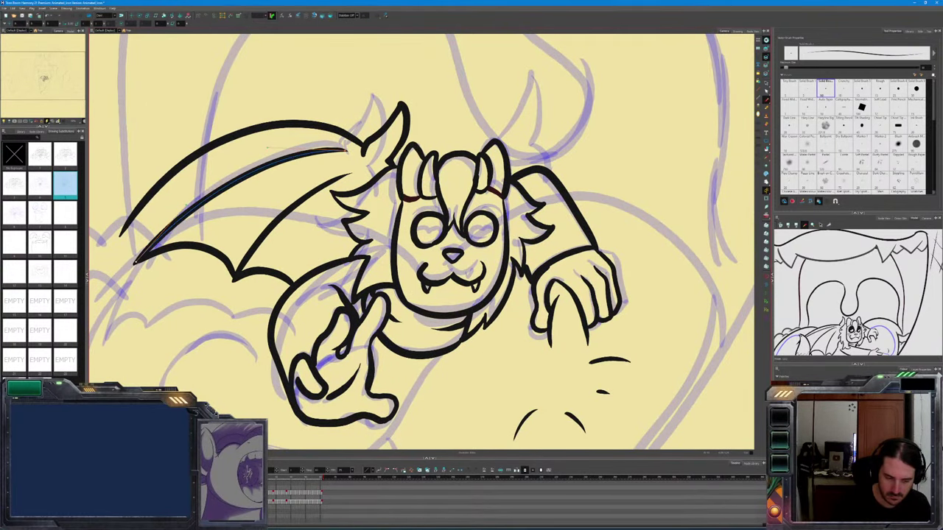
key(])
key([)
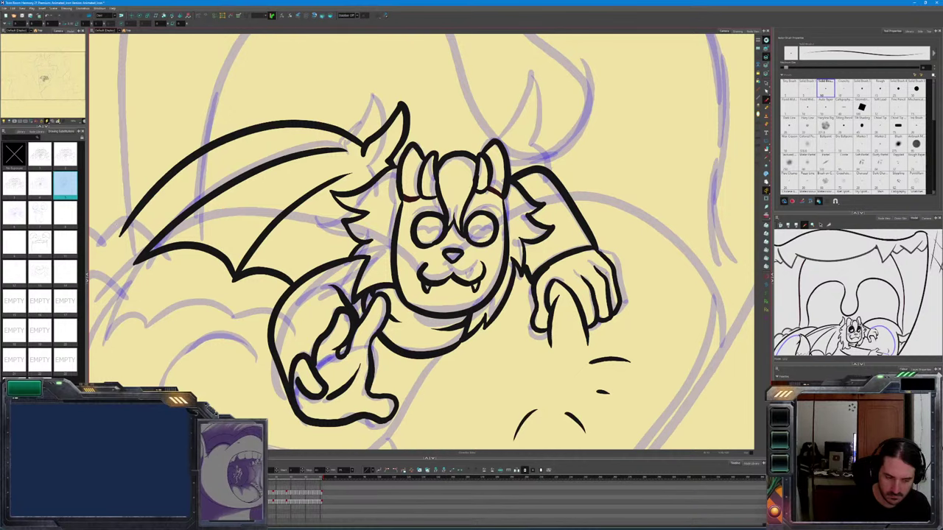
Redraw the wing's upper edge with a wider reach and ink the short outer scallop joining its tip to the second rib
mouse_move(359, 141)
mouse_down()
mouse_move(122, 235)
mouse_move(107, 213)
mouse_up()
key(comma)
key(period)
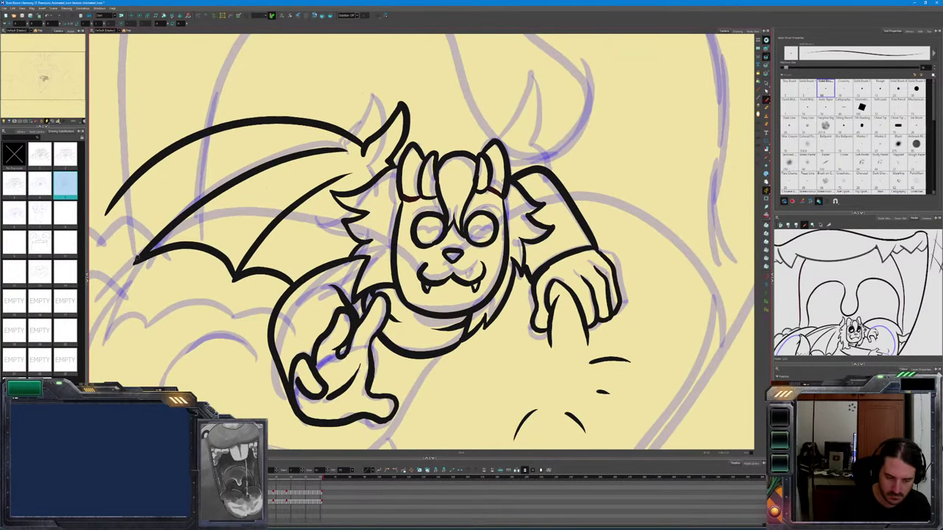
mouse_move(137, 259)
mouse_down()
mouse_move(111, 206)
mouse_move(142, 251)
mouse_up()
key(])
key([)
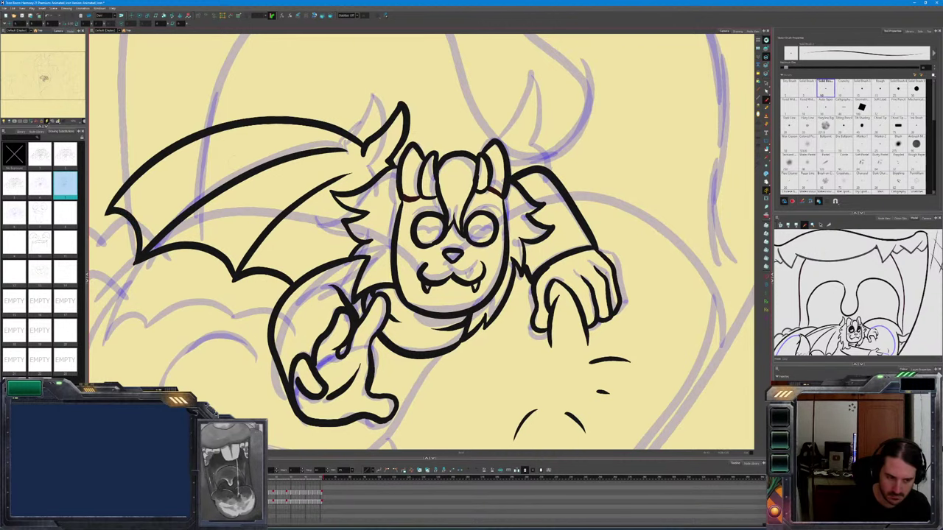
key([)
Reshape the end of the wing's upper edge so it flows higher into the base of the claw
key(alt+q)
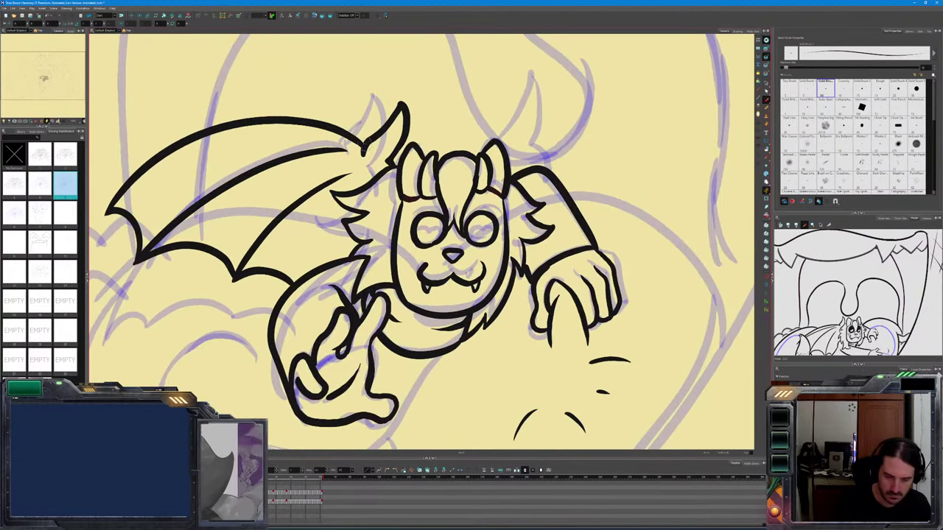
click(363, 144)
drag(363, 144, 370, 139)
key(alt+b)
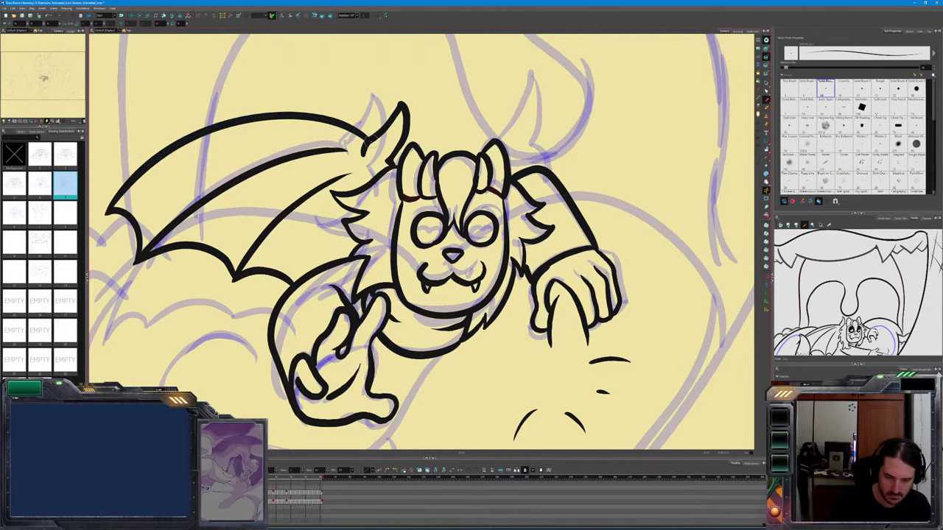
Ink a tapered inner line parallel to the wing's upper edge and refine its curve, matching the preceding drawing
key(f)
key(g)
key(period)
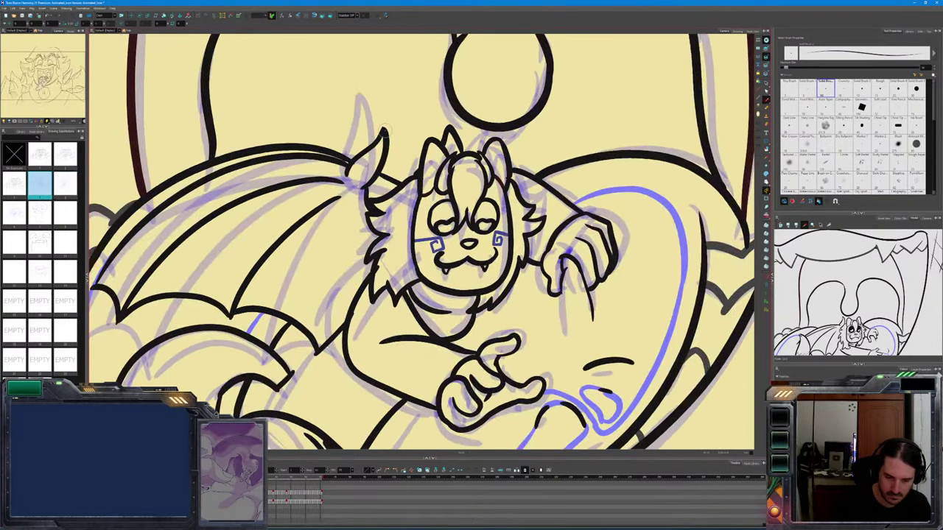
key(comma)
drag(363, 136, 145, 189)
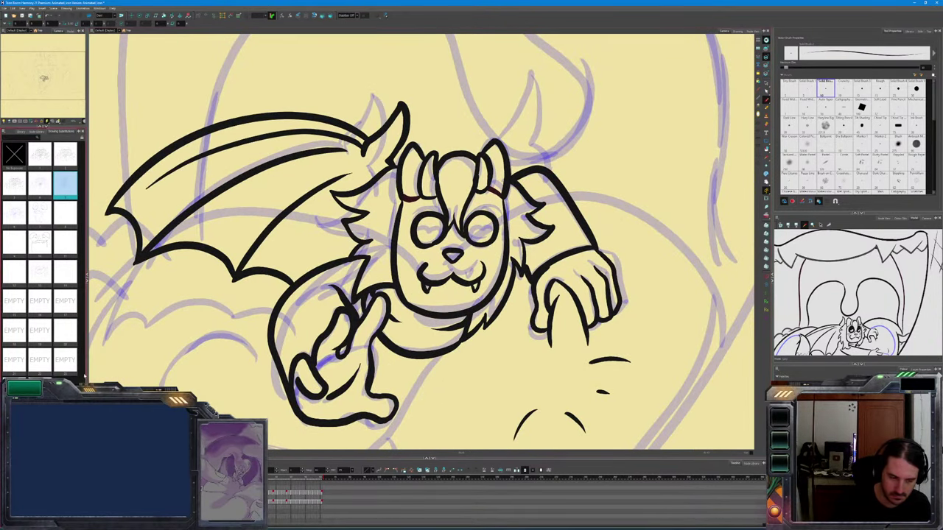
drag(309, 133, 139, 188)
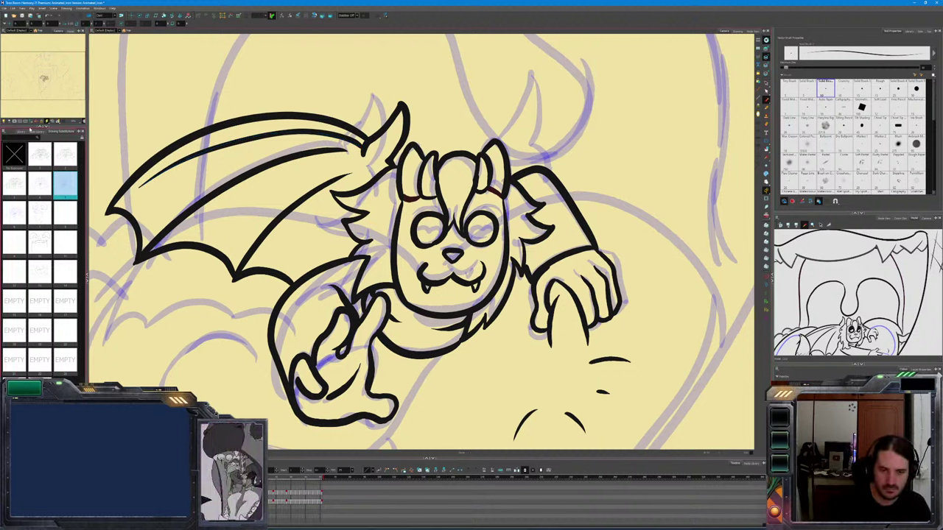
key(period)
key(comma)
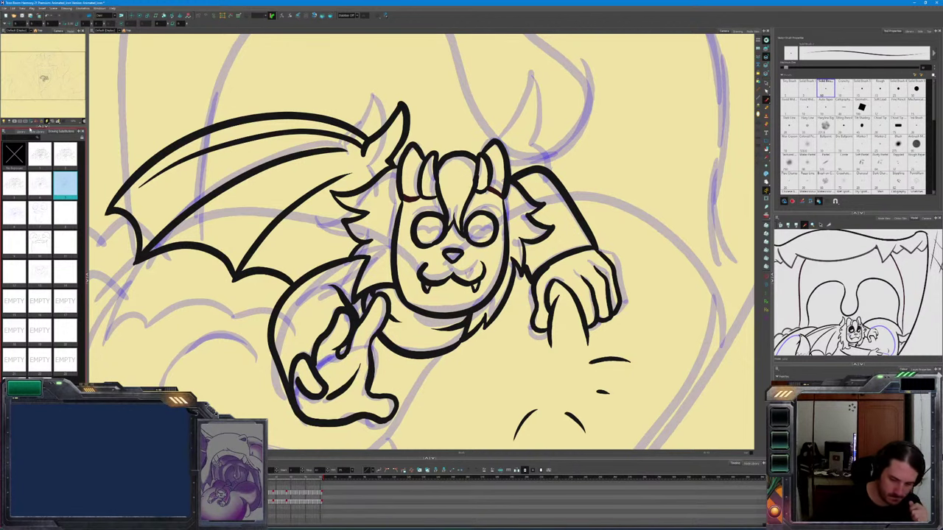
Ink the pointed claw of the other wing behind the ear on the drooping-hand side, comparing it with the preceding drawing
key(f)
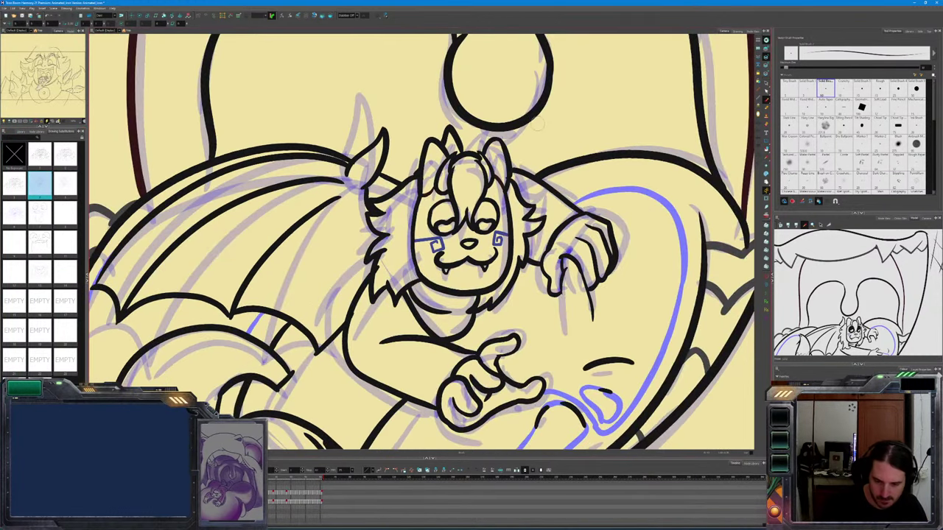
key(g)
key(f)
key(g)
key(f)
key(g)
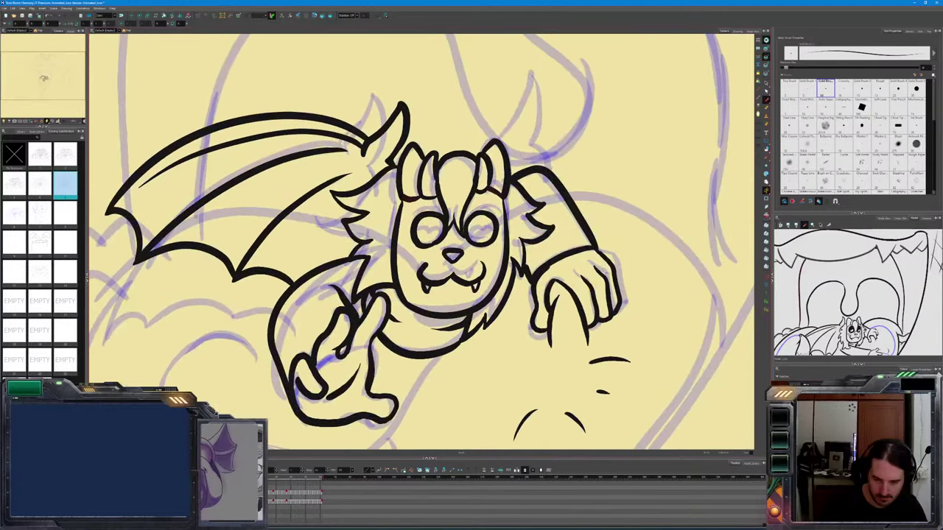
mouse_move(528, 151)
mouse_down()
mouse_move(537, 122)
mouse_move(527, 92)
mouse_move(496, 140)
mouse_up()
key(f)
key(g)
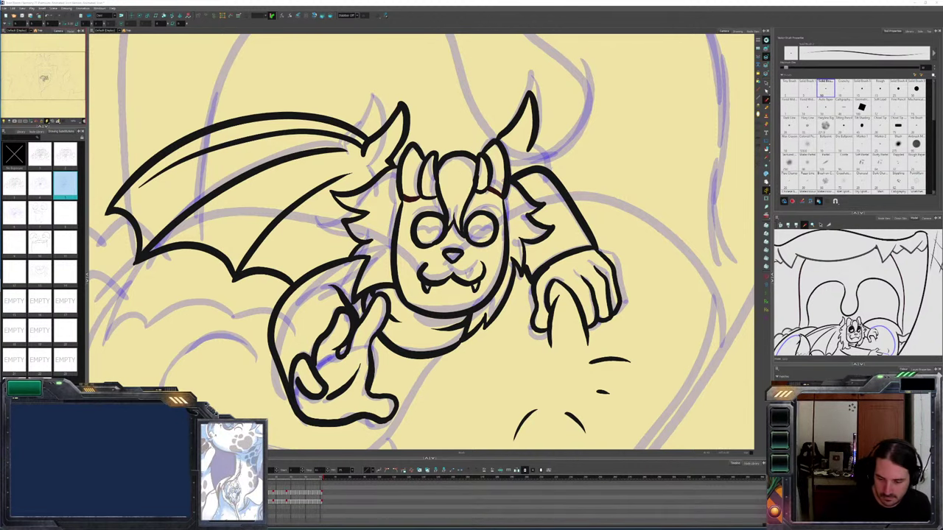
key(comma)
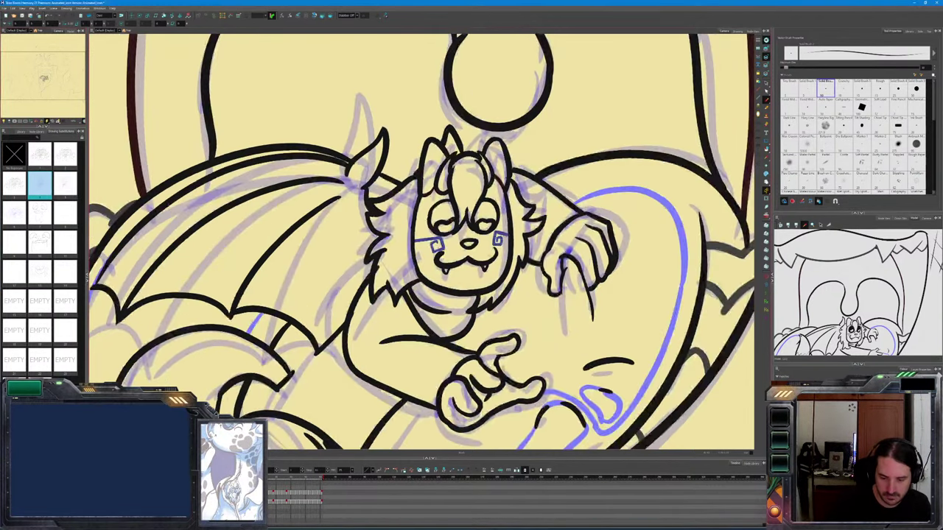
key(period)
Ink the curved closed-eye lines inside both eye circles
drag(492, 235, 438, 229)
key(comma)
key(period)
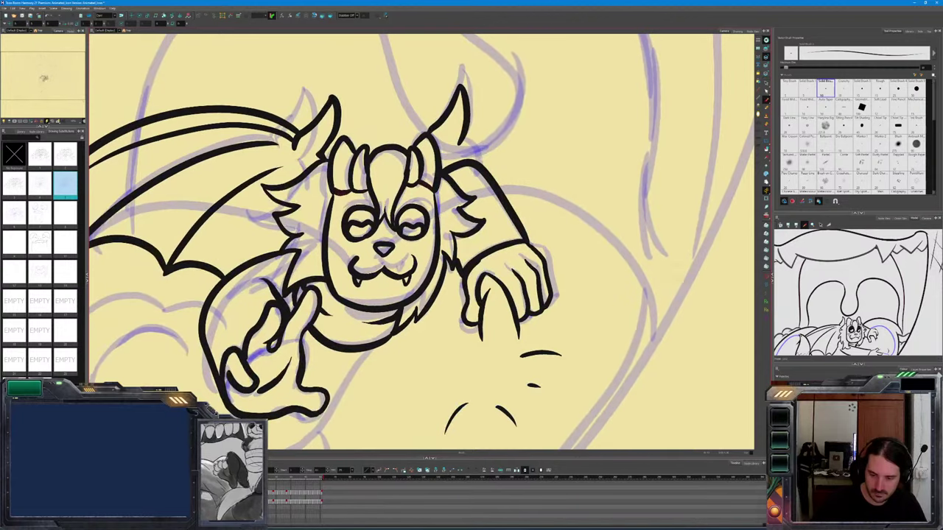
Ink the large rounded contour arching outward from behind the drooping arm
mouse_move(679, 266)
mouse_down()
mouse_move(668, 215)
mouse_move(596, 161)
mouse_move(526, 163)
mouse_move(502, 177)
mouse_up()
key(f)
key(g)
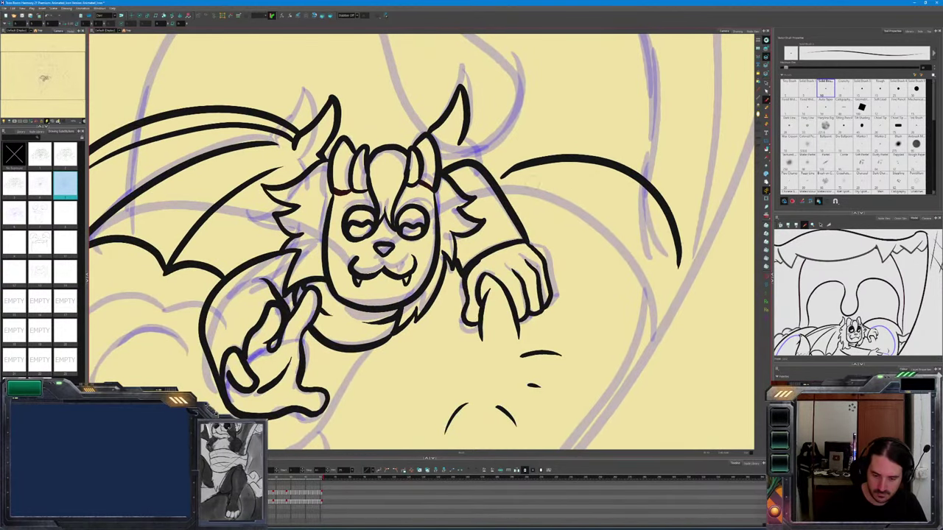
mouse_move(679, 265)
mouse_down()
mouse_move(591, 159)
mouse_move(501, 177)
mouse_up()
key(f)
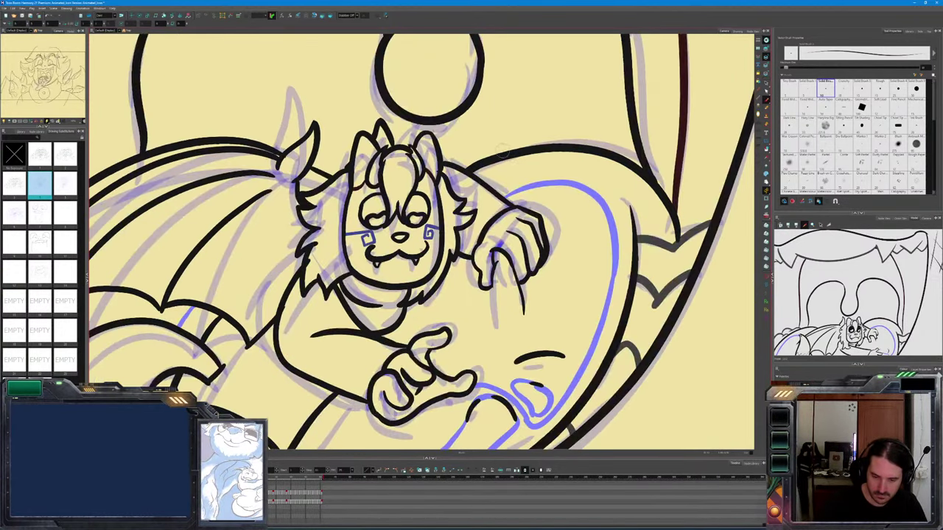
key(.)
Ink the short edge from the second wing's claw to the large rounded contour and extend the claw's outer line to the ear
drag(473, 148, 502, 173)
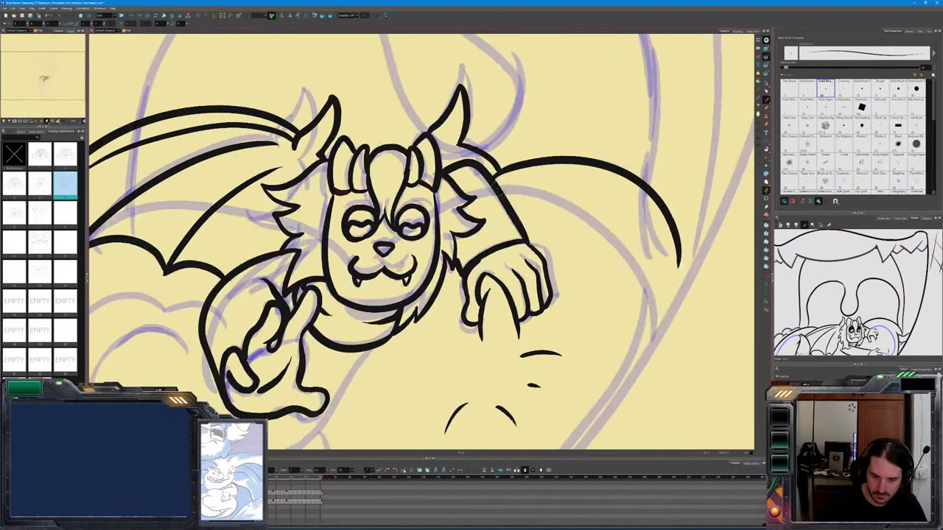
drag(498, 185, 468, 297)
key(comma)
key(period)
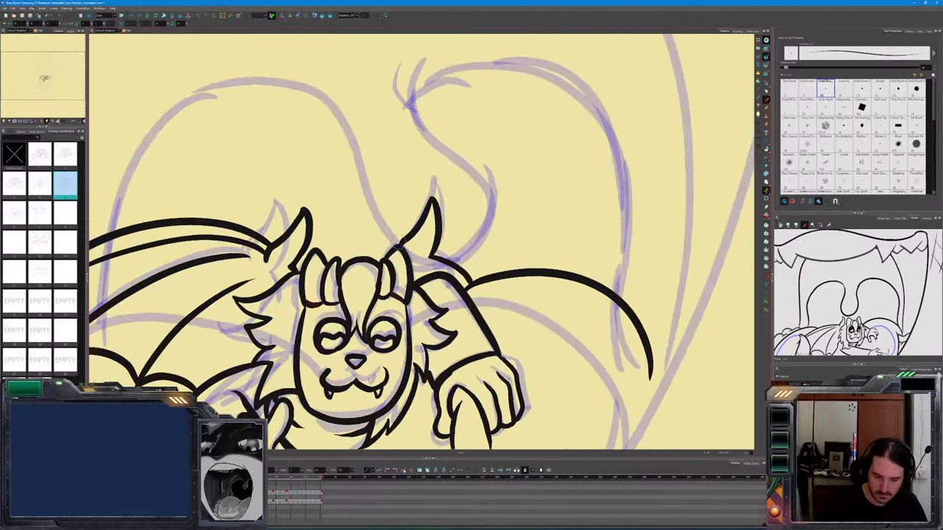
drag(403, 241, 379, 261)
key(comma)
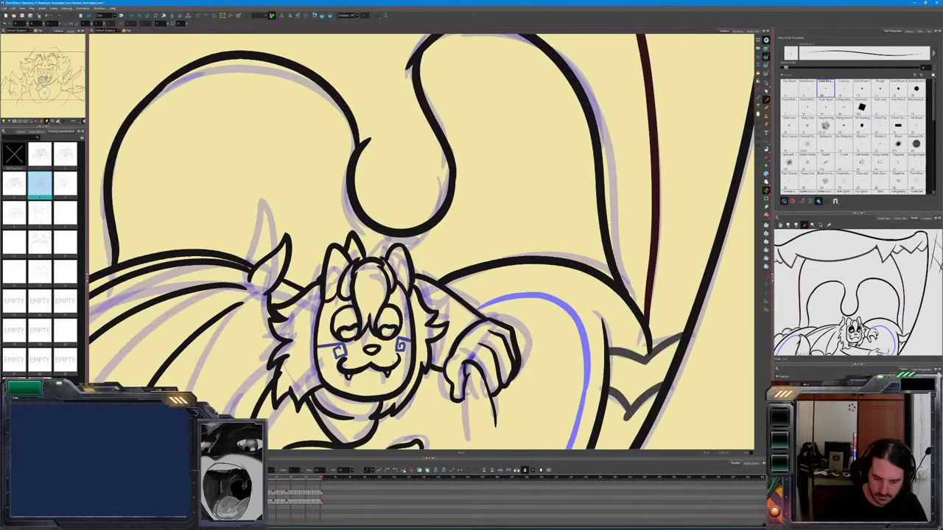
key(period)
key(comma)
key(period)
key(comma)
key(period)
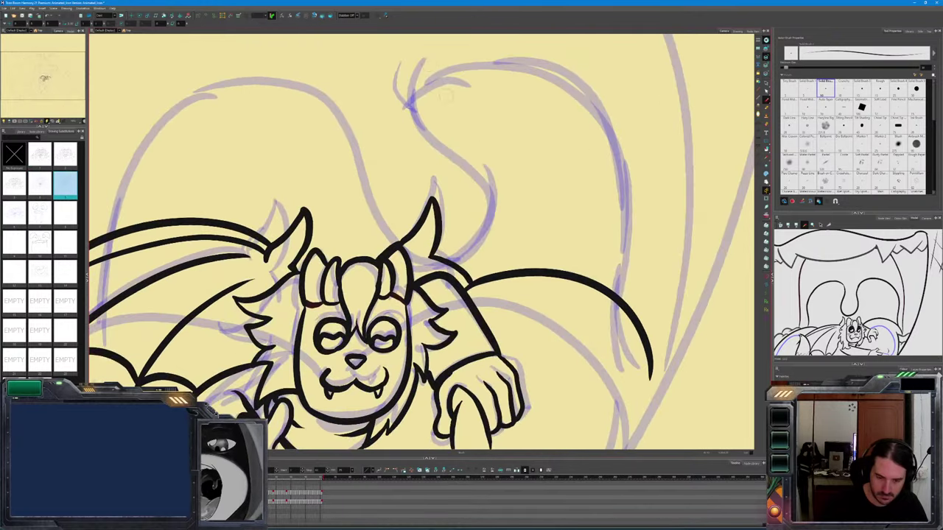
Ink the S-shaped edge of the hanging background form above the head, ending beside the second wing's claw
drag(463, 189, 448, 254)
key(comma)
key(Right)
mouse_move(412, 109)
mouse_down()
mouse_move(397, 155)
mouse_move(413, 187)
mouse_move(469, 237)
mouse_move(473, 272)
mouse_move(455, 308)
mouse_move(426, 326)
mouse_up()
key(Left)
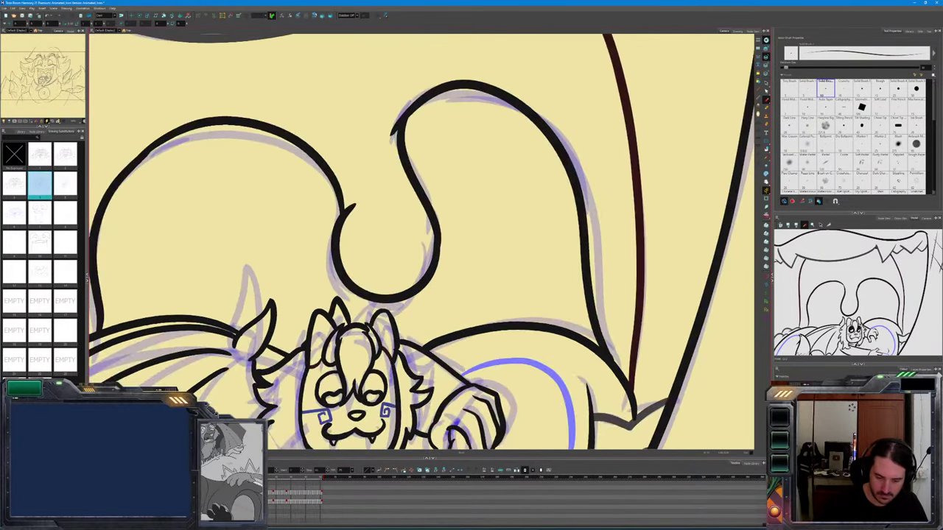
key(Right)
key(Left)
key(Right)
key(Left)
key(Right)
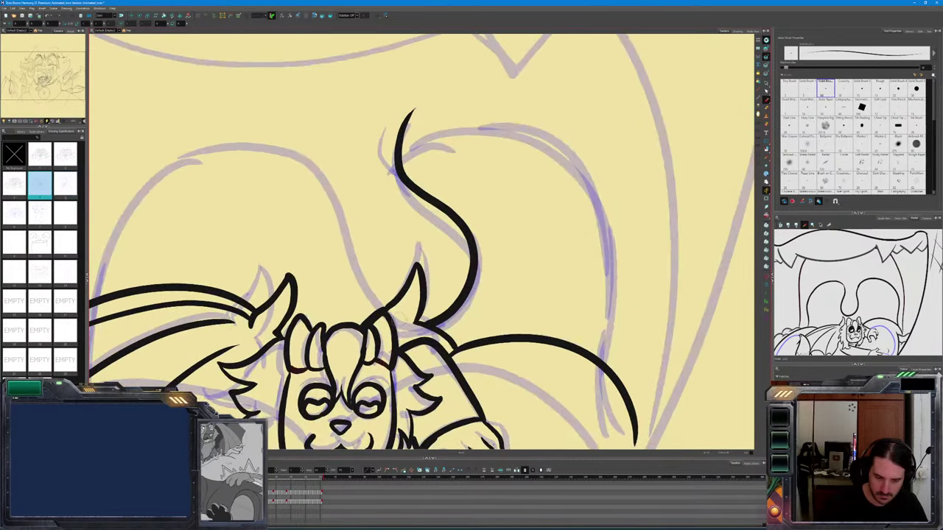
key(Left)
key(Right)
Ink the background arch above the outspread wing, from its crest down to the top of the head
mouse_move(376, 303)
mouse_down()
mouse_move(329, 196)
mouse_move(251, 151)
mouse_move(165, 168)
mouse_up()
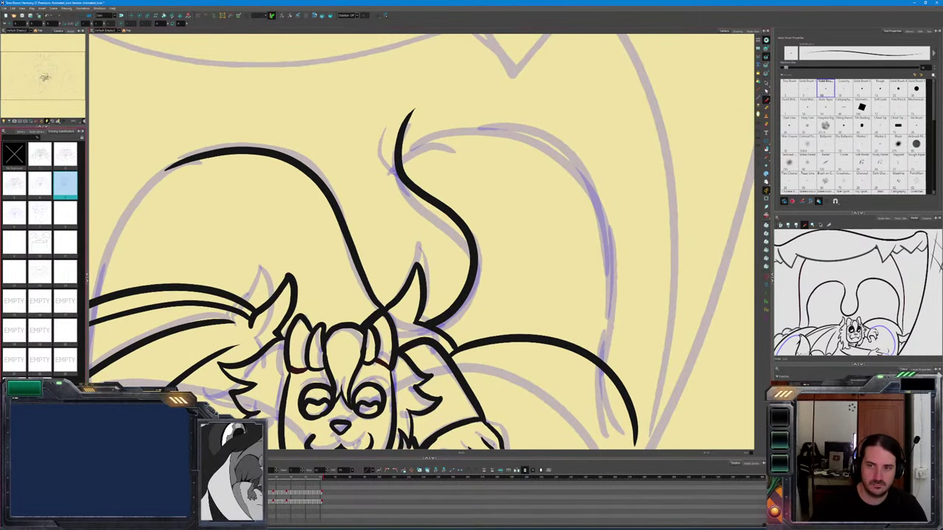
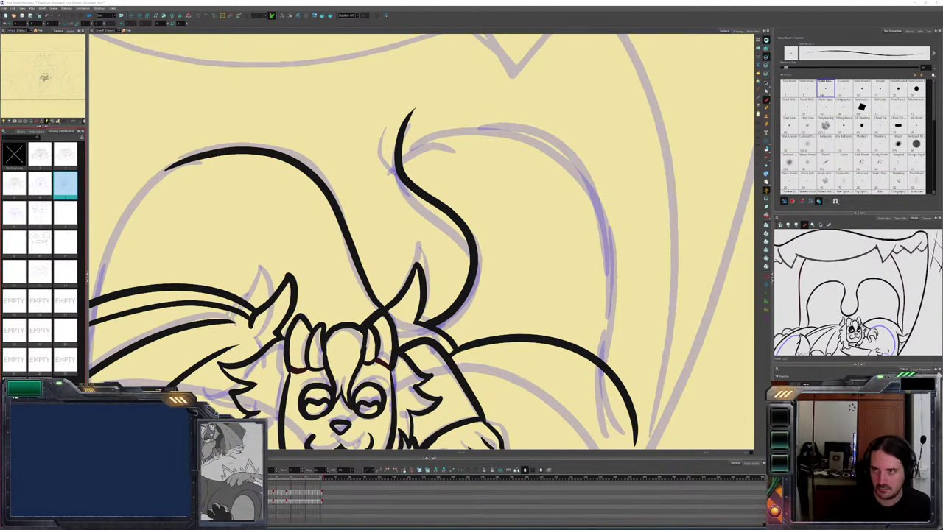
key(f)
key(g)
key(f)
key(g)
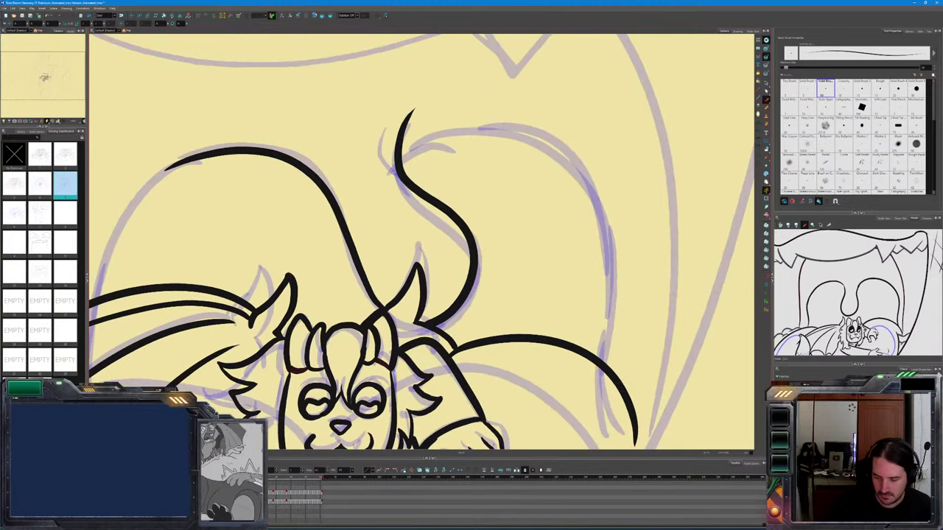
Ink the opposite background arch from the S-shaped edge down to the large rounded contour behind the arm
mouse_move(611, 374)
mouse_down()
mouse_move(608, 190)
mouse_move(573, 143)
mouse_move(496, 119)
mouse_move(420, 133)
mouse_move(396, 151)
mouse_up()
key(comma)
key(period)
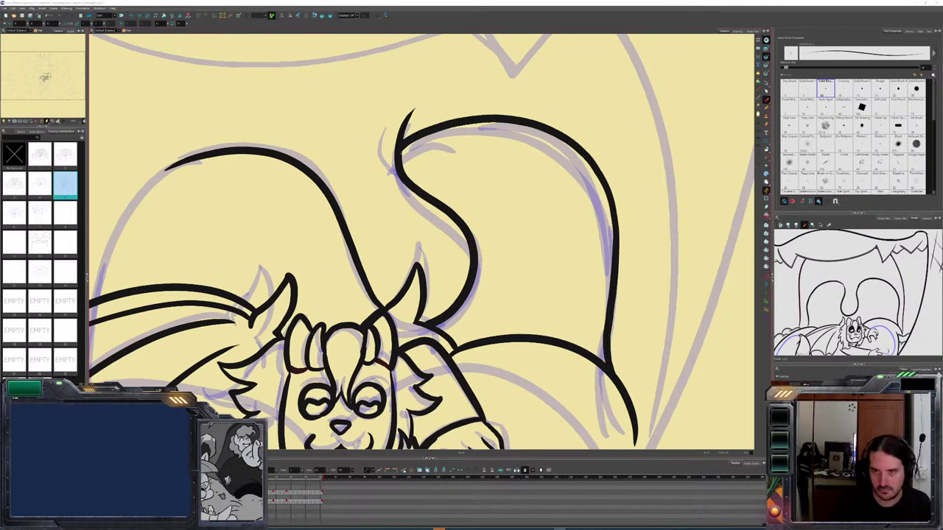
Ink the remaining outer side of the background arch, from its crest down to the outspread wing's upper edge
key(comma)
key(period)
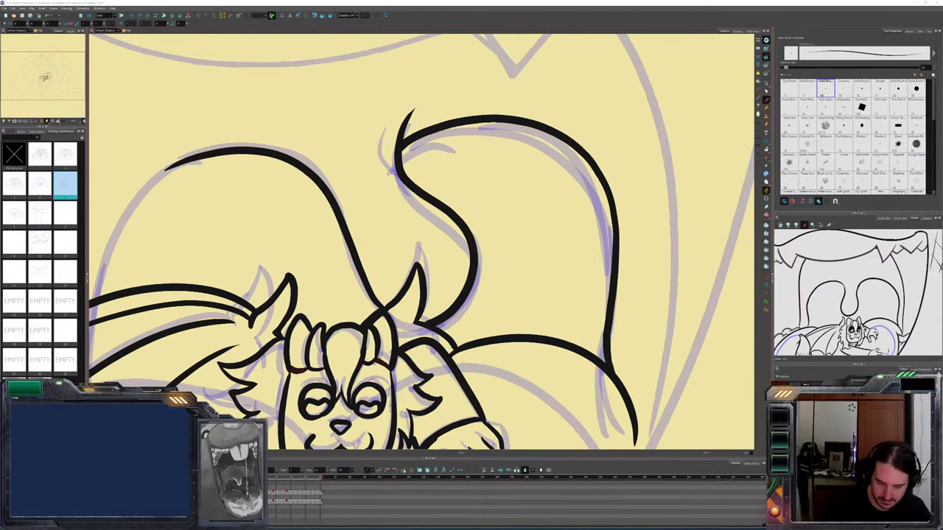
drag(378, 343, 605, 313)
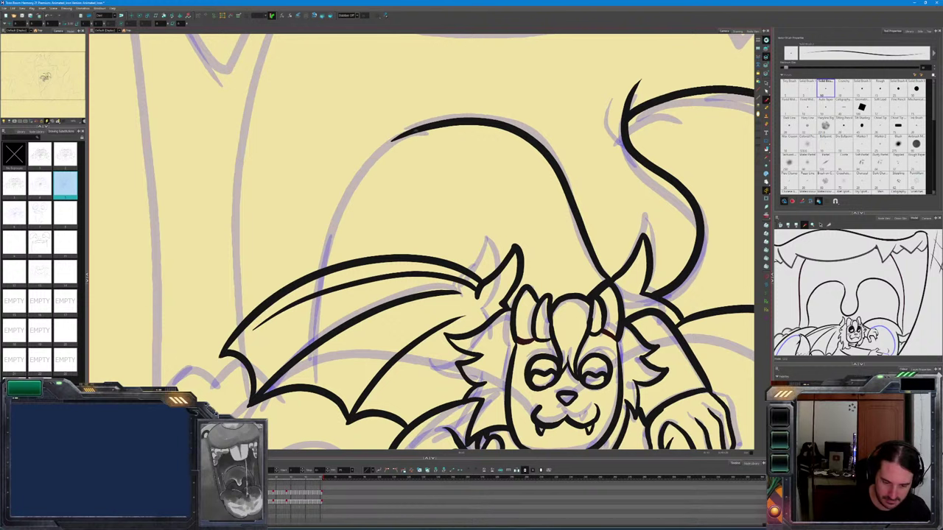
mouse_move(410, 134)
mouse_down()
mouse_move(376, 156)
mouse_move(341, 198)
mouse_move(322, 265)
mouse_up()
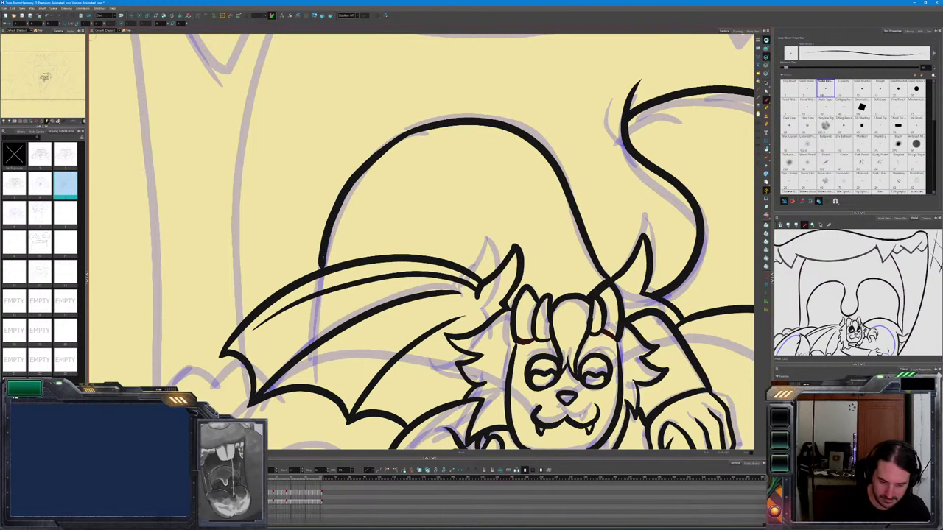
drag(408, 135, 322, 267)
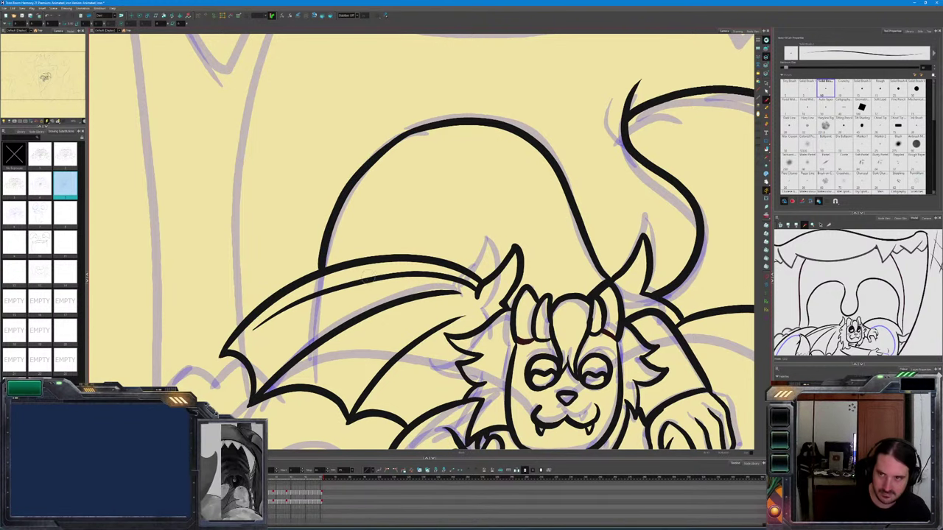
Ink the short curved crease over the large mouth's corner opposite the outspread wing, matching it to the preceding drawing
scroll(413, 274, down, 3)
drag(435, 269, 395, 316)
key(f)
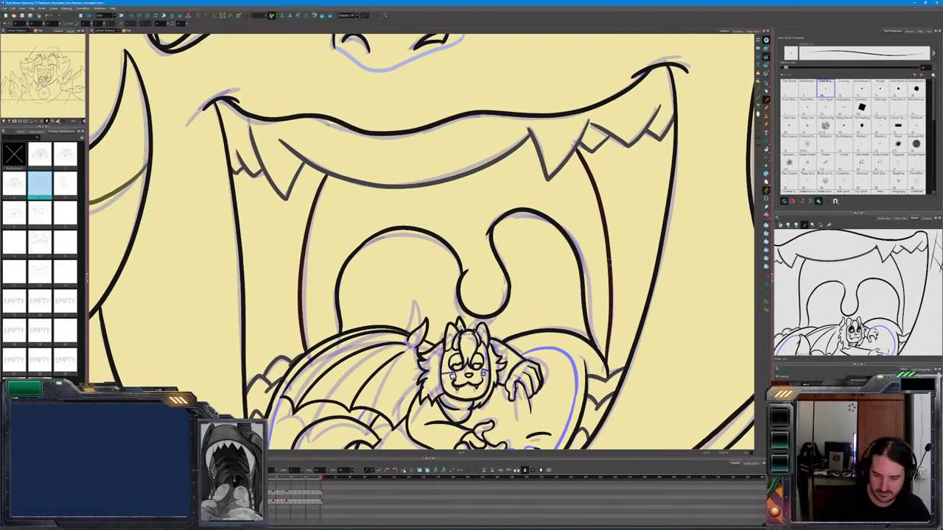
key(g)
key(f)
key(g)
drag(698, 76, 623, 92)
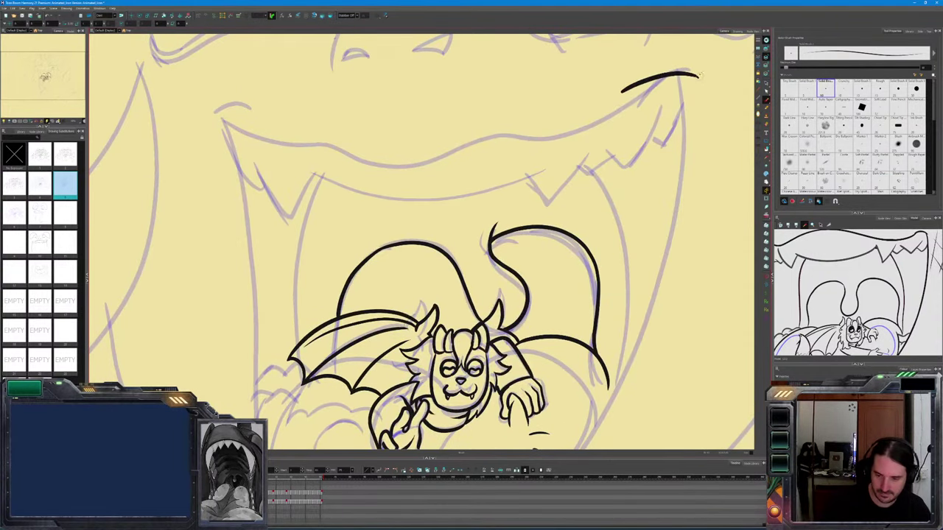
key(ctrl+z)
drag(701, 73, 641, 90)
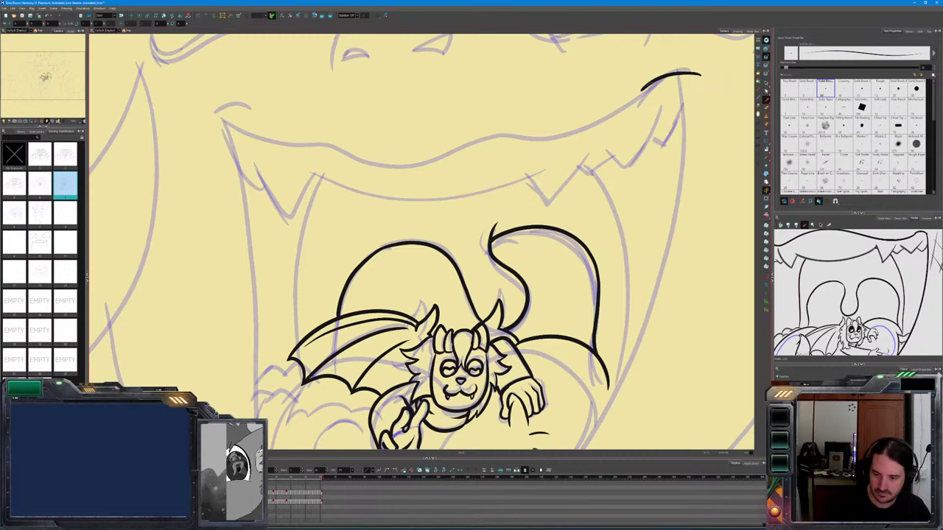
Ink the short curved crease over the mouth corner on the outspread wing's side and compare it with the adjacent drawing
key(period)
key(comma)
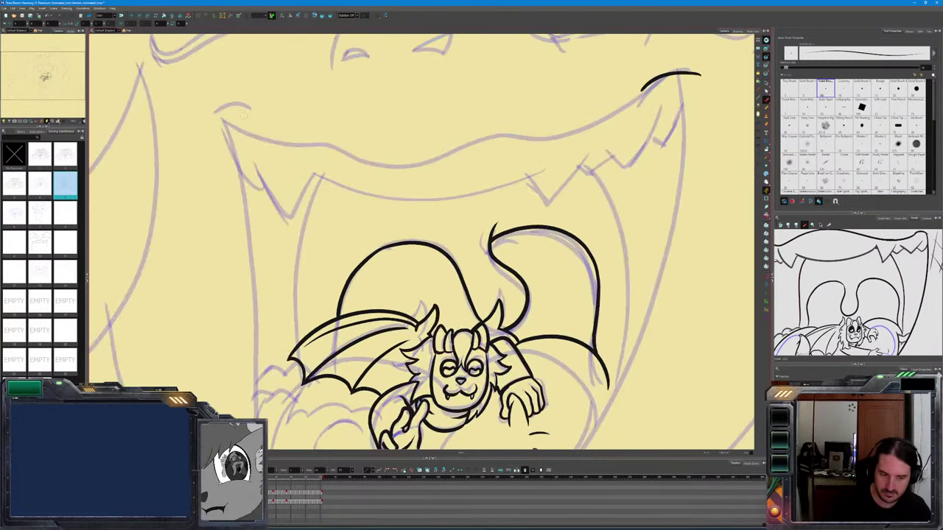
drag(243, 115, 194, 134)
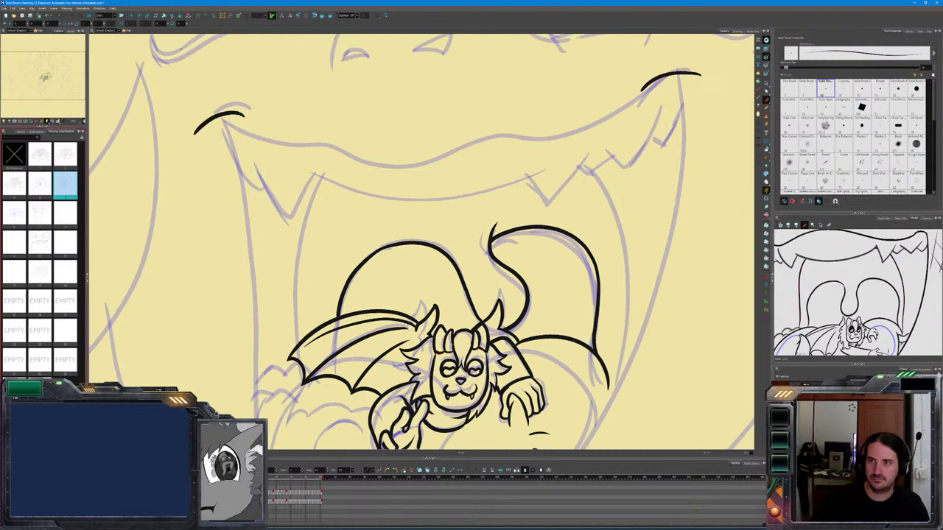
key(period)
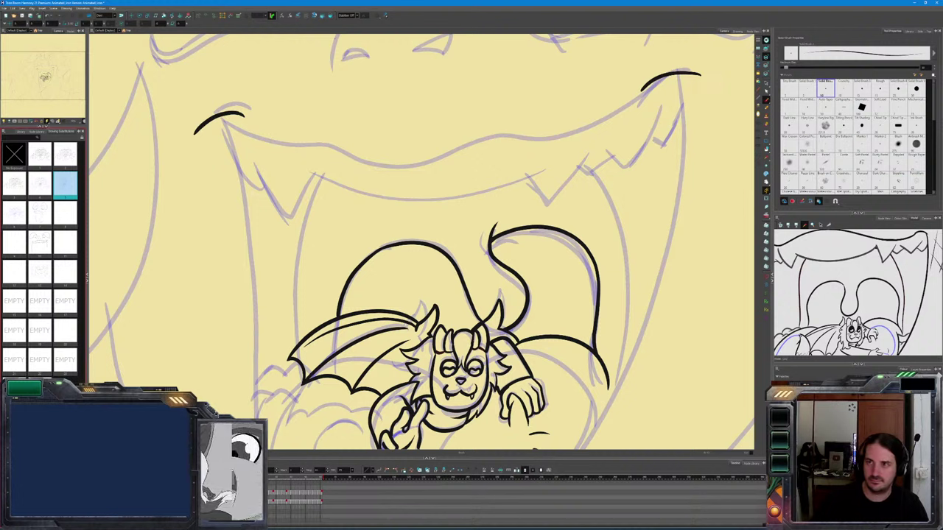
key(comma)
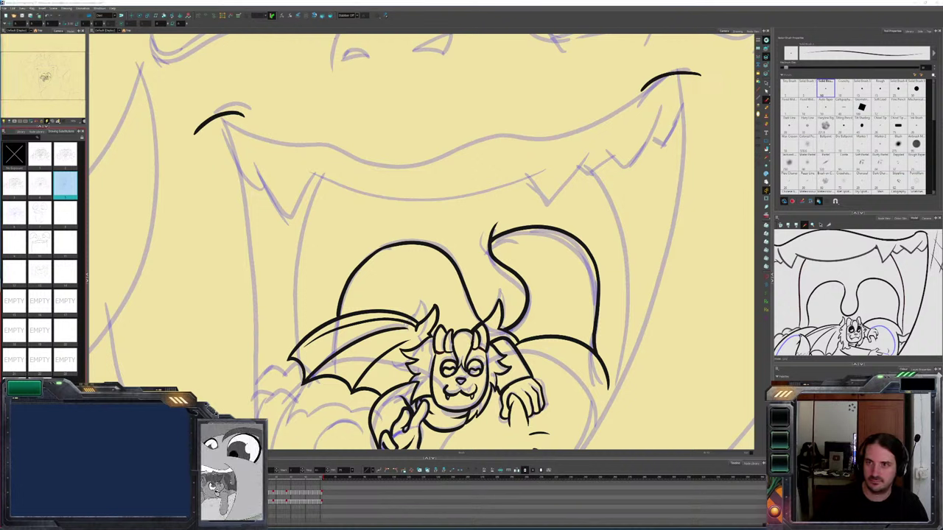